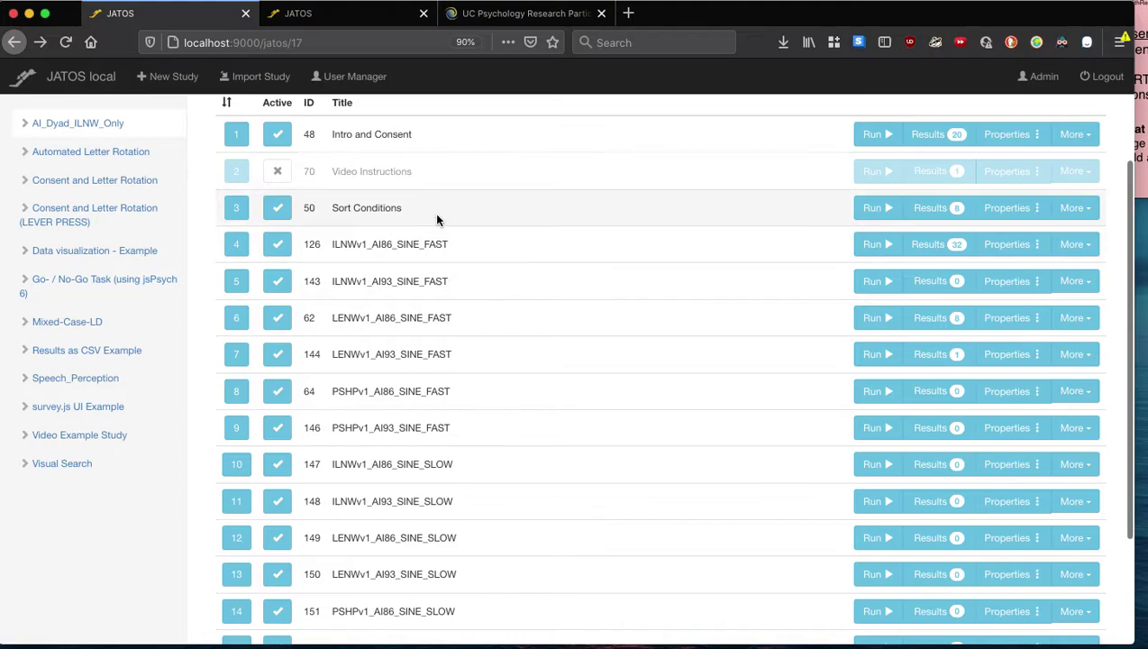
Step: Test-run the PSHPv1_AI86_SINE_SLOW component up to its instructions, exit full screen, and return to the study's component list
scroll(493, 318, "down", 2)
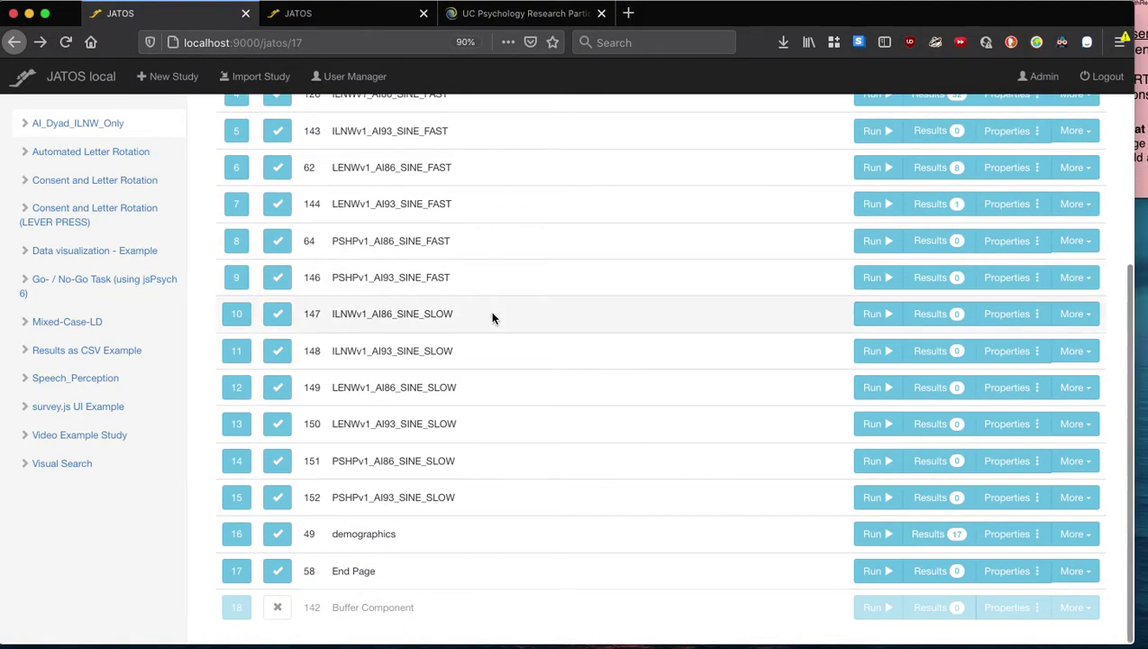
scroll(452, 349, "up", 4)
scroll(453, 348, "up", 1)
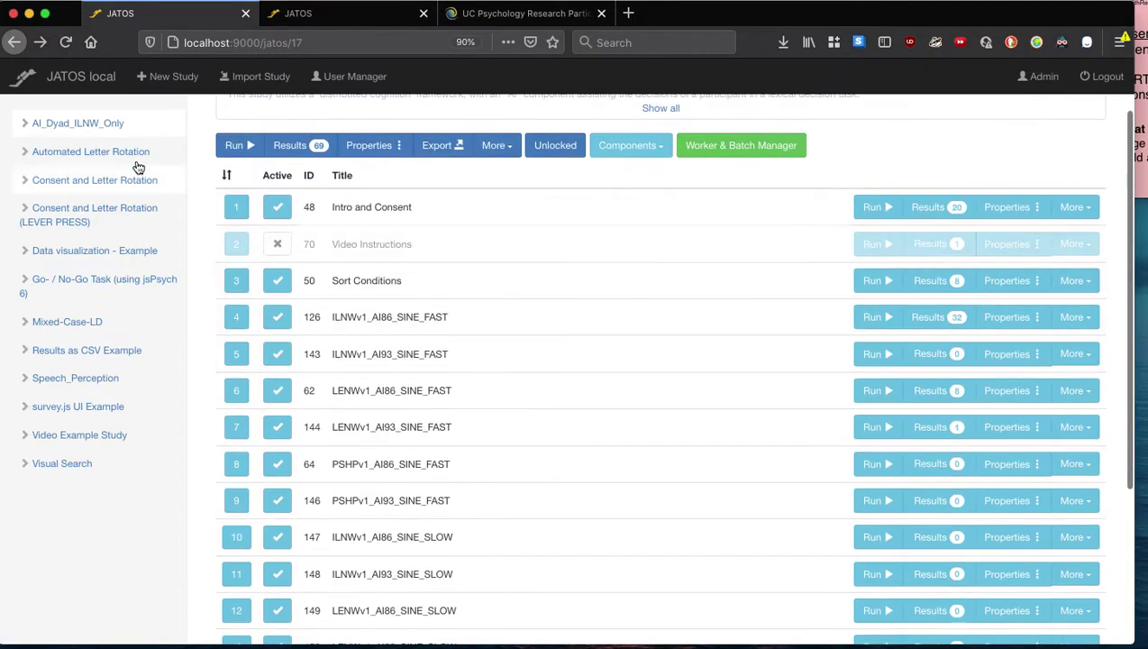
scroll(451, 479, "down", 4)
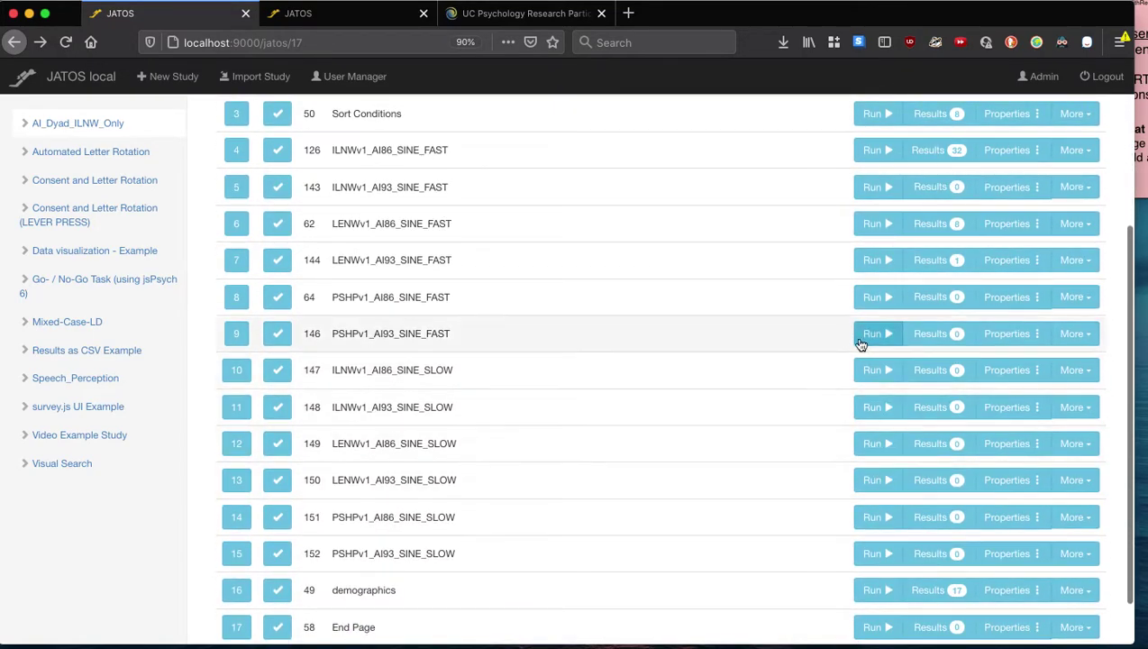
scroll(802, 392, "down", 2)
left_click(872, 461)
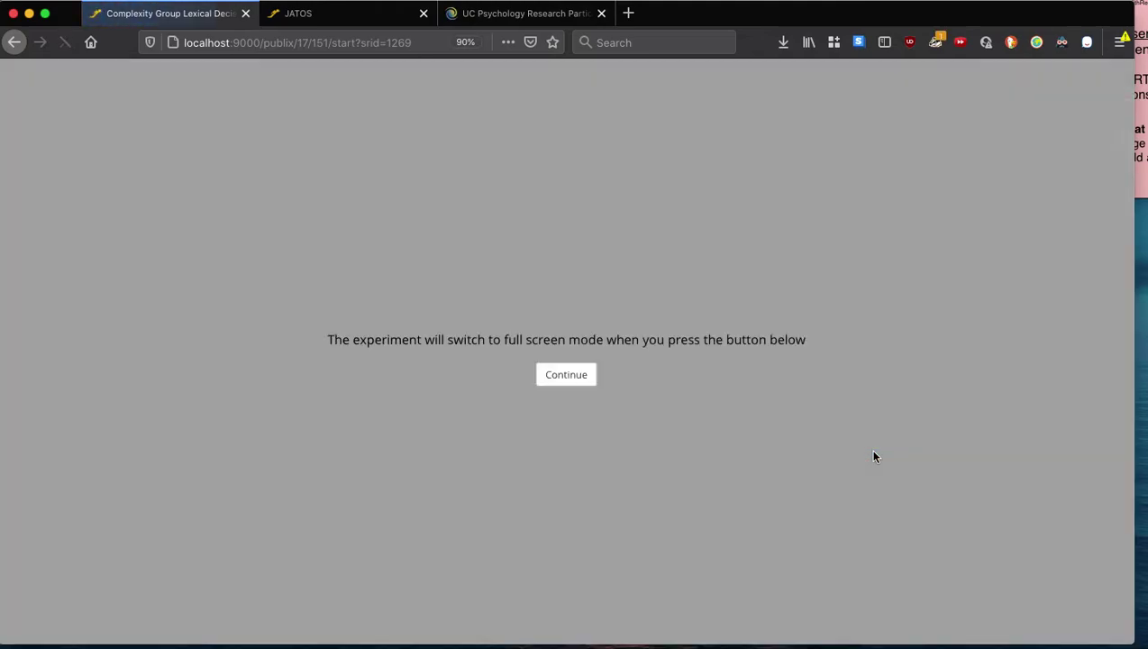
left_click(567, 376)
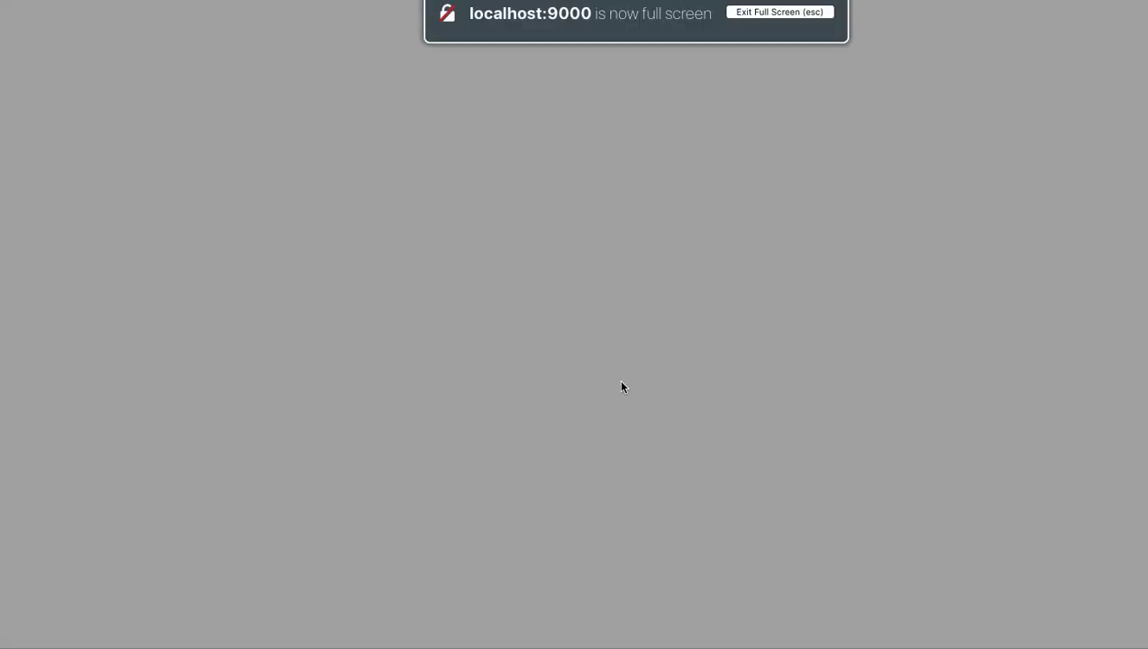
key("Escape")
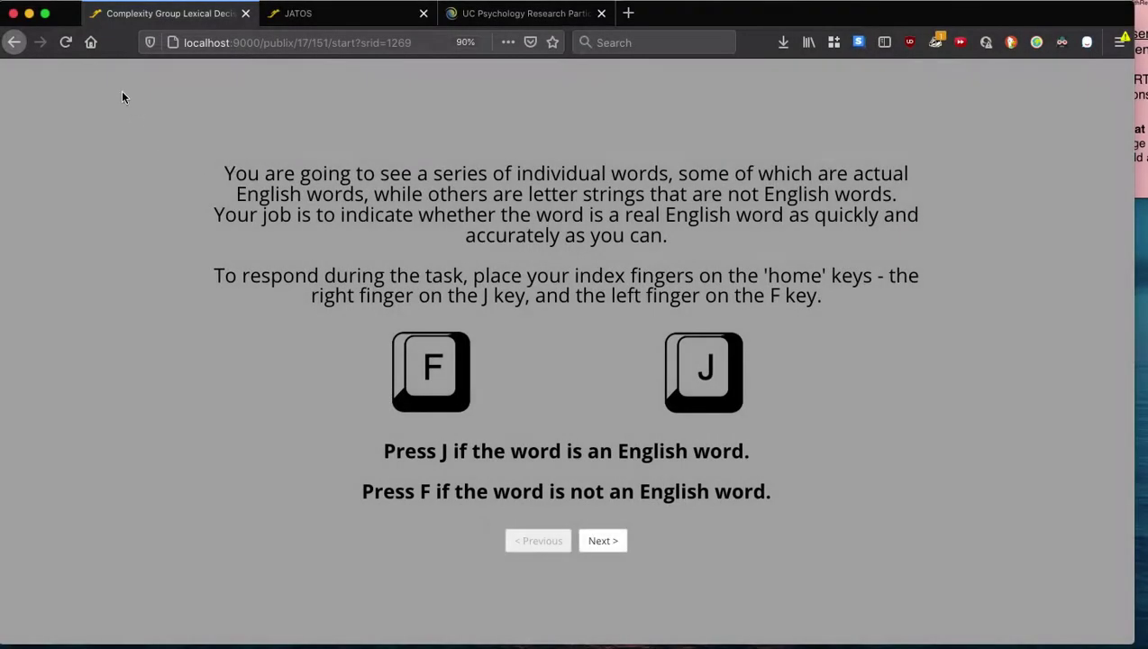
left_click(14, 43)
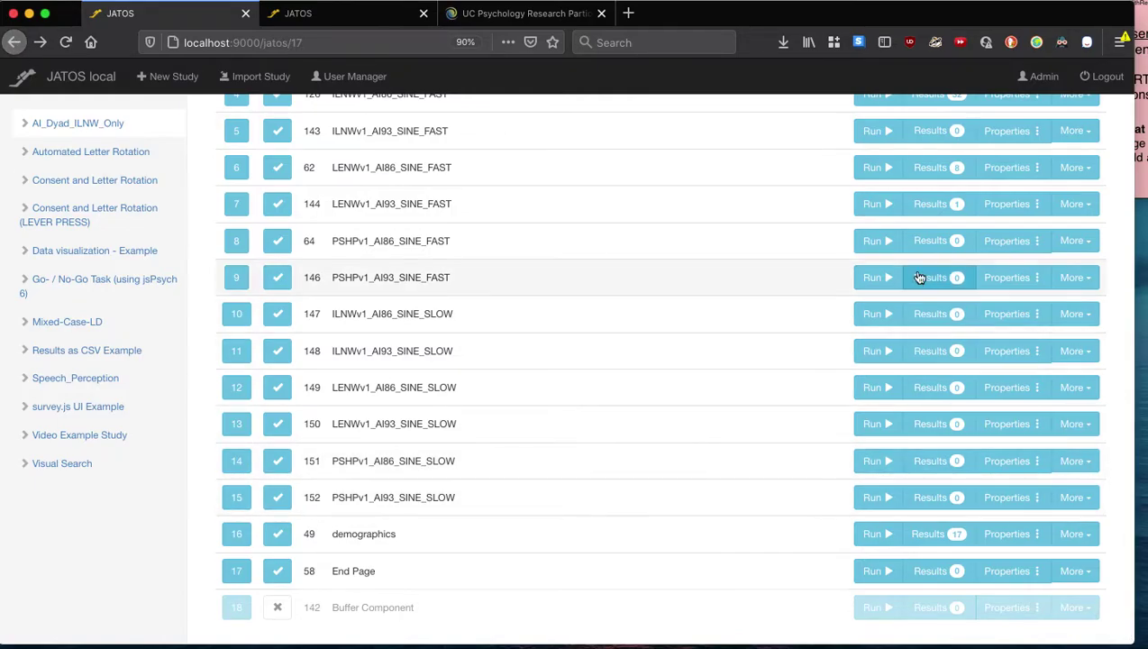
Step: Open the demographics component's results and inspect the data stored for result 1523
scroll(658, 302, "up", 2)
scroll(661, 308, "down", 1)
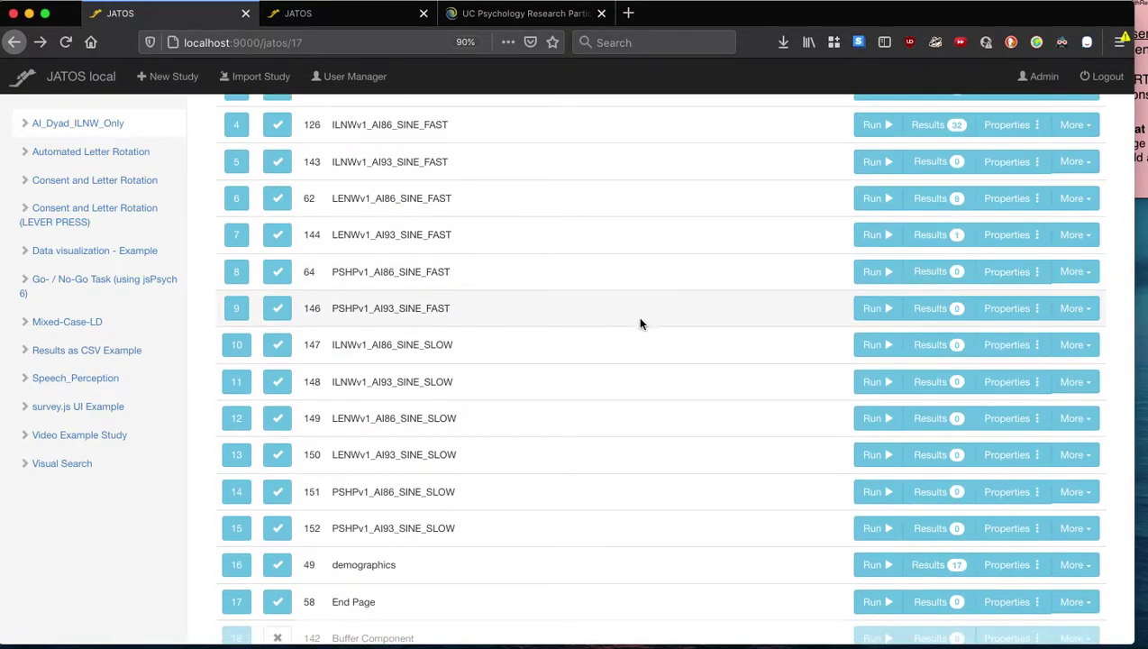
scroll(641, 320, "down", 1)
scroll(630, 326, "up", 2)
scroll(628, 325, "up", 5)
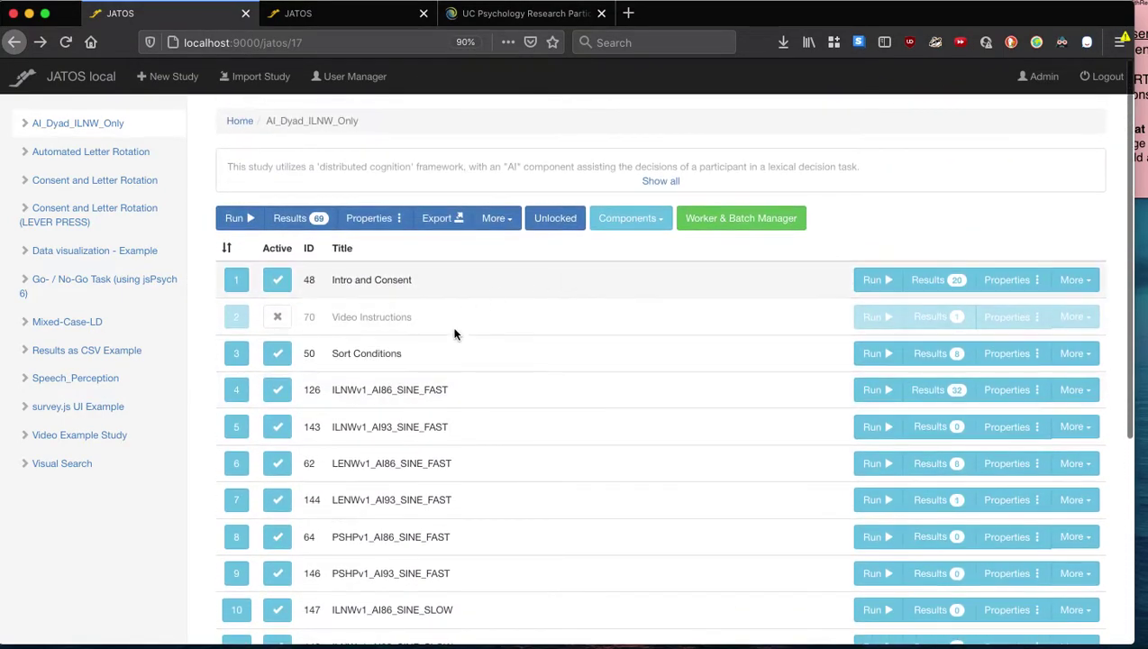
scroll(393, 333, "down", 3)
scroll(393, 334, "down", 3)
left_click(928, 533)
scroll(757, 270, "down", 2)
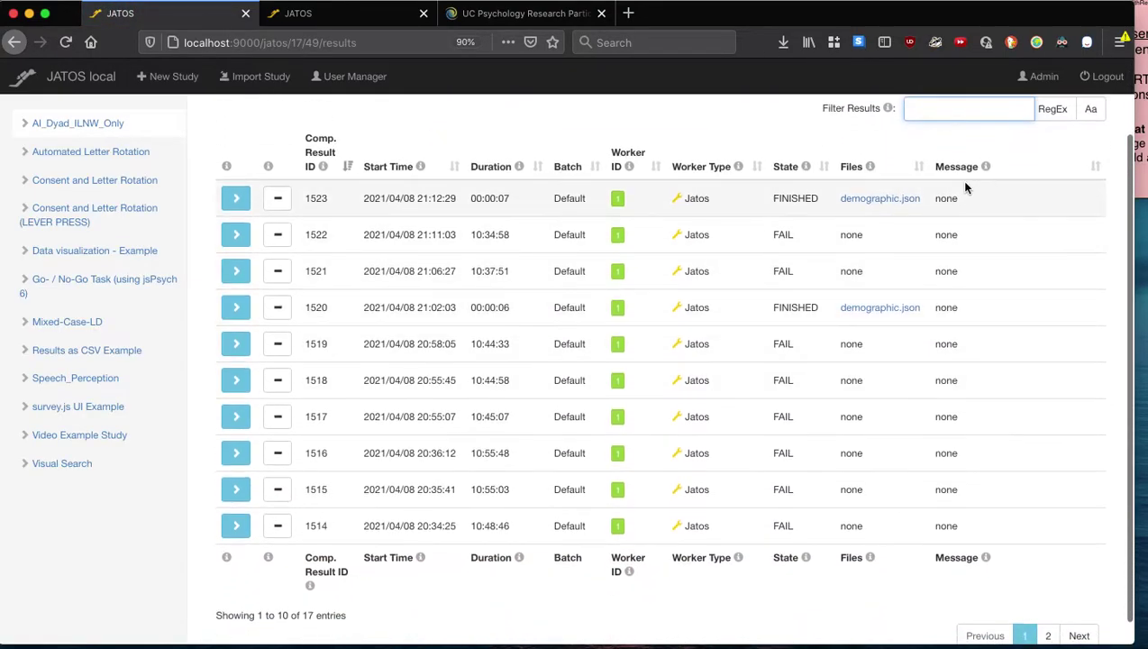
left_click(236, 200)
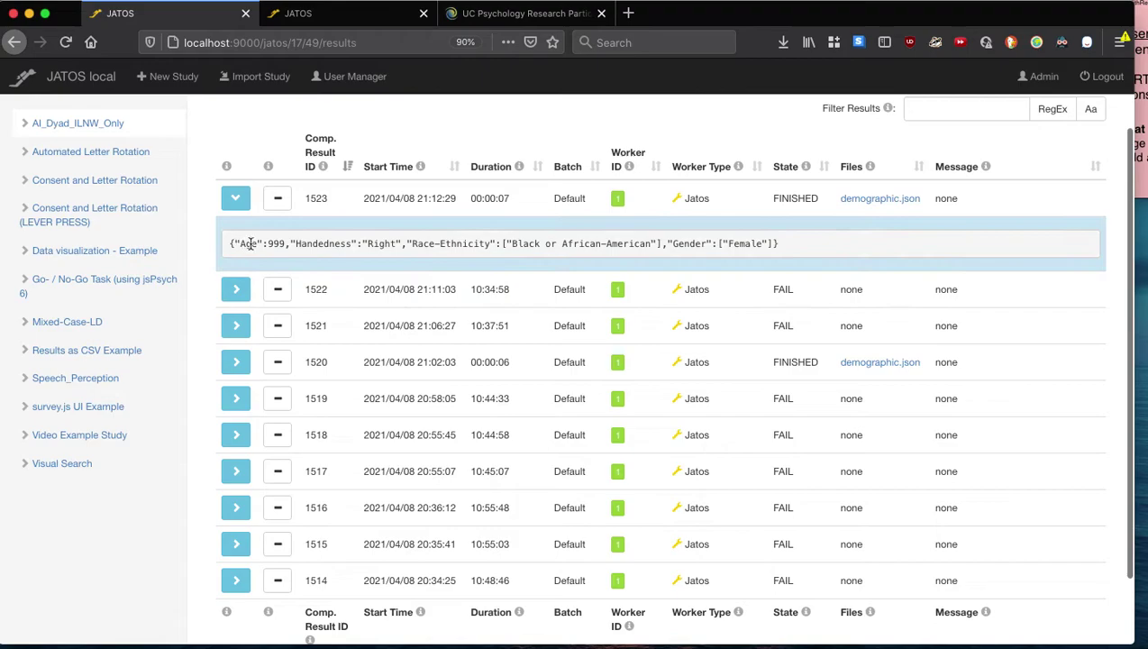
left_click_drag(783, 248, 226, 273)
Step: Check the data of result 1522, collapse both expanded results, and return to the study's component list
left_click(235, 288)
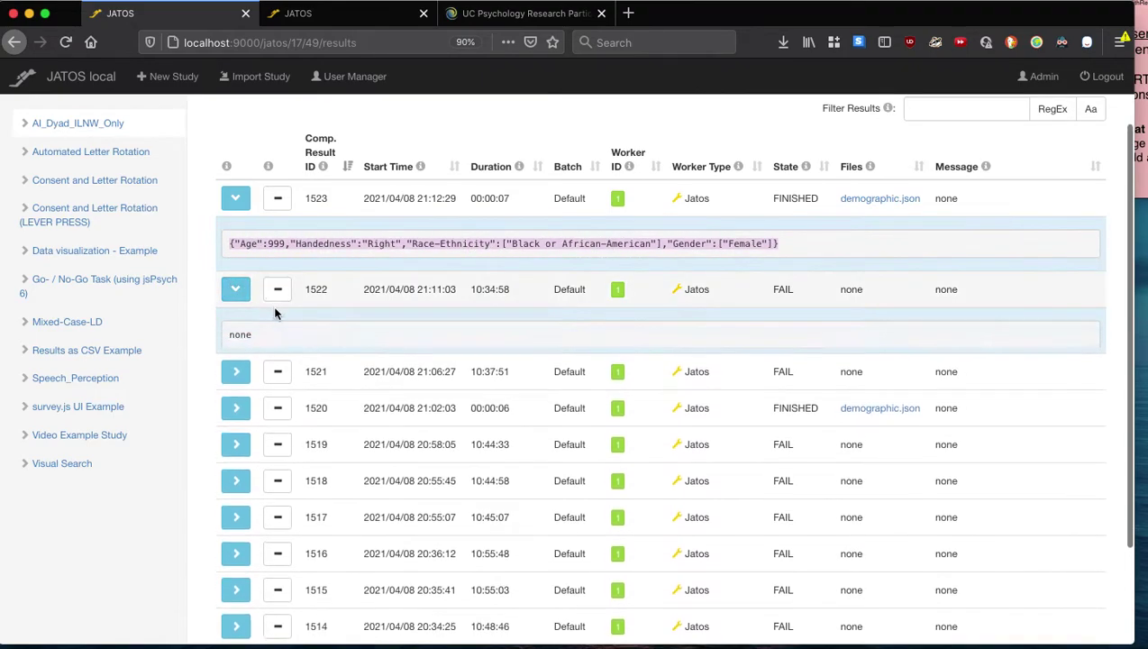
left_click(236, 199)
left_click(234, 235)
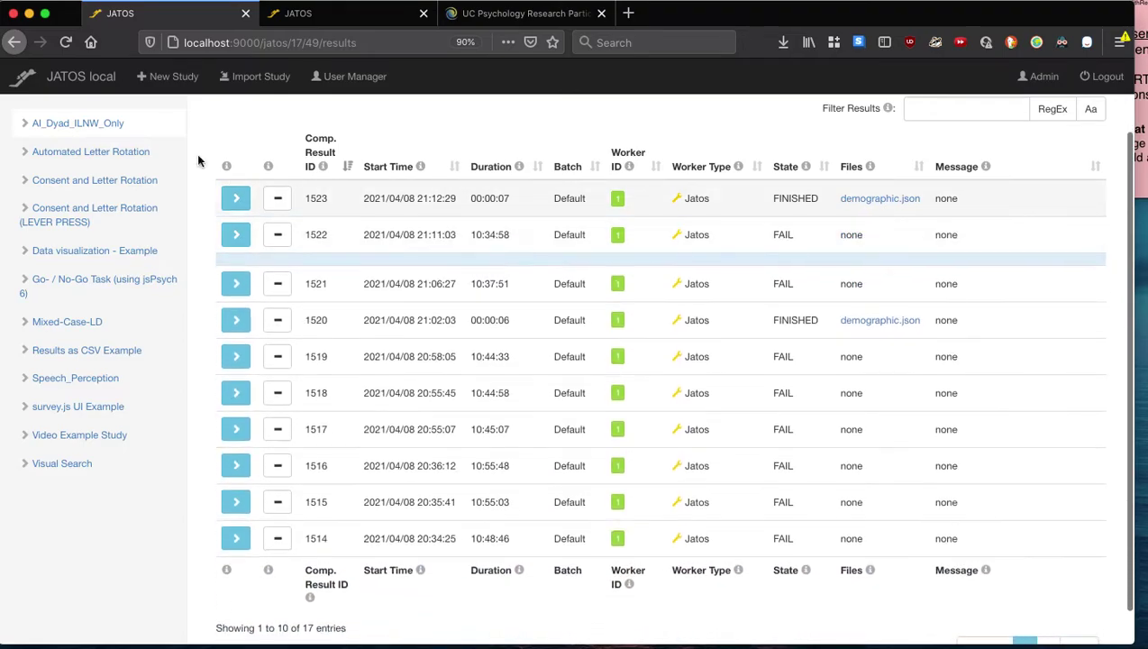
key("super+Left")
Step: Export the AI_Dyad_ILNW_Only study from the local JATOS and save the ai_dyad_ilnw_only.jzip file
scroll(365, 234, "up", 3)
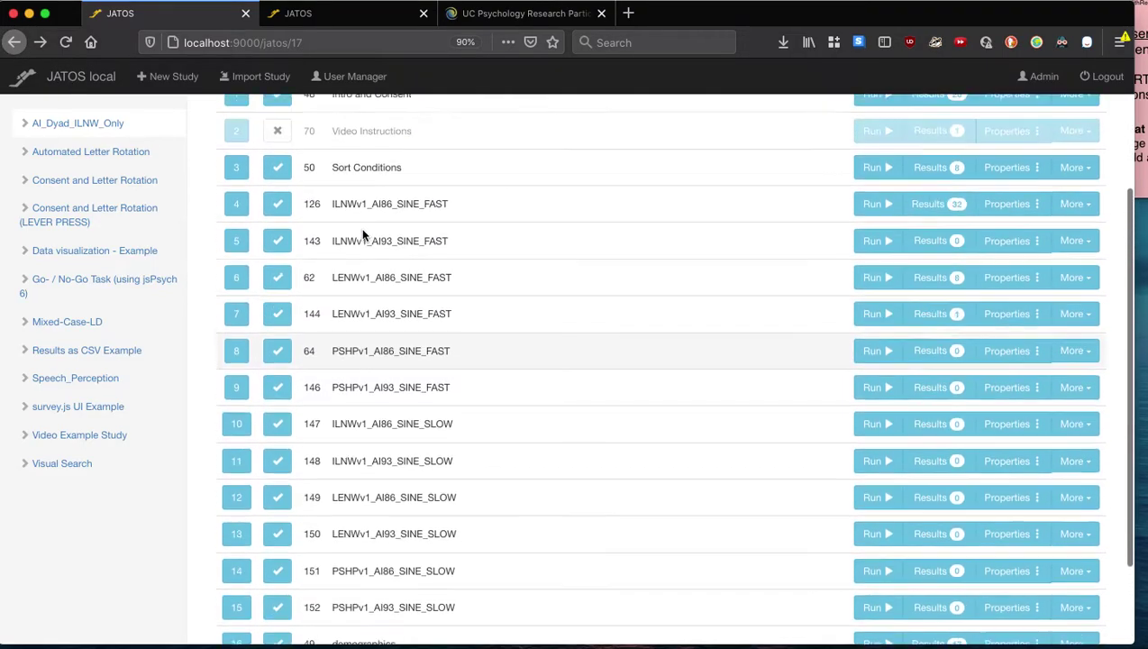
scroll(364, 234, "up", 3)
scroll(343, 334, "up", 3)
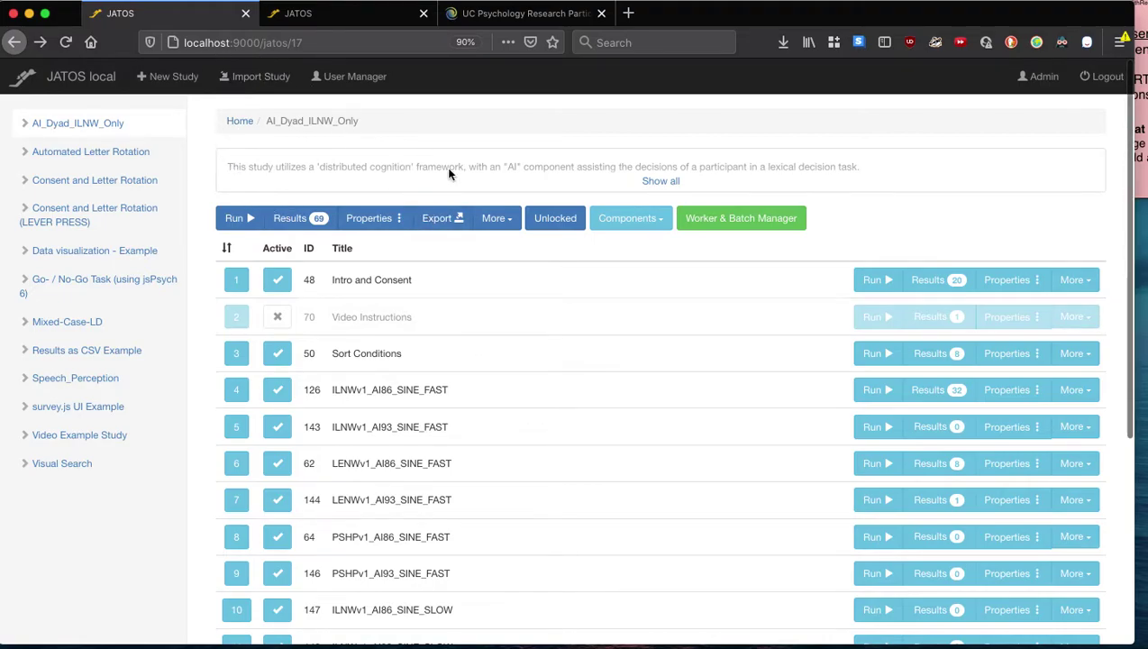
left_click(436, 219)
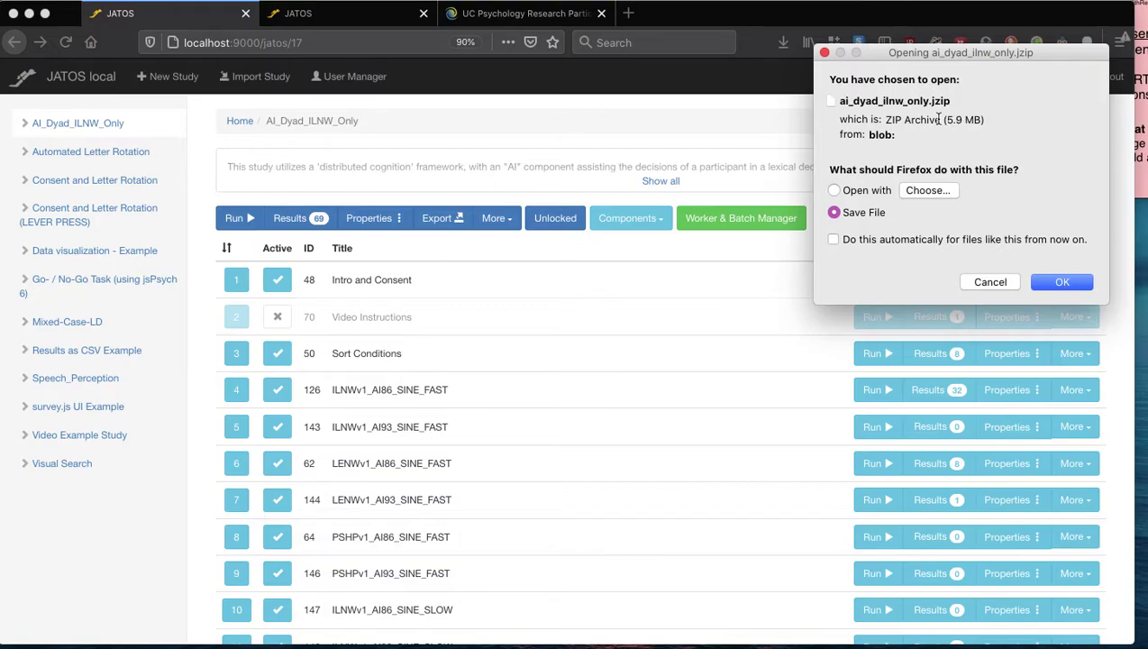
left_click(1043, 282)
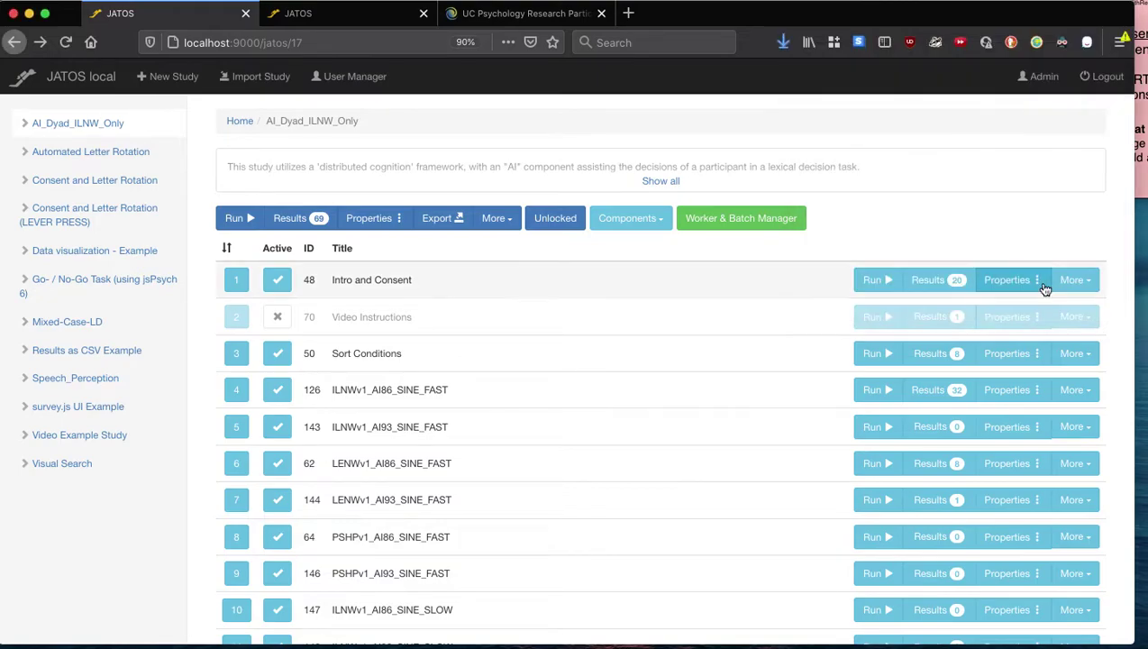
Step: Switch to Finder and select the exported ai_dyad_ilnw_only(2).jzip in the Downloads folder
left_click(303, 15)
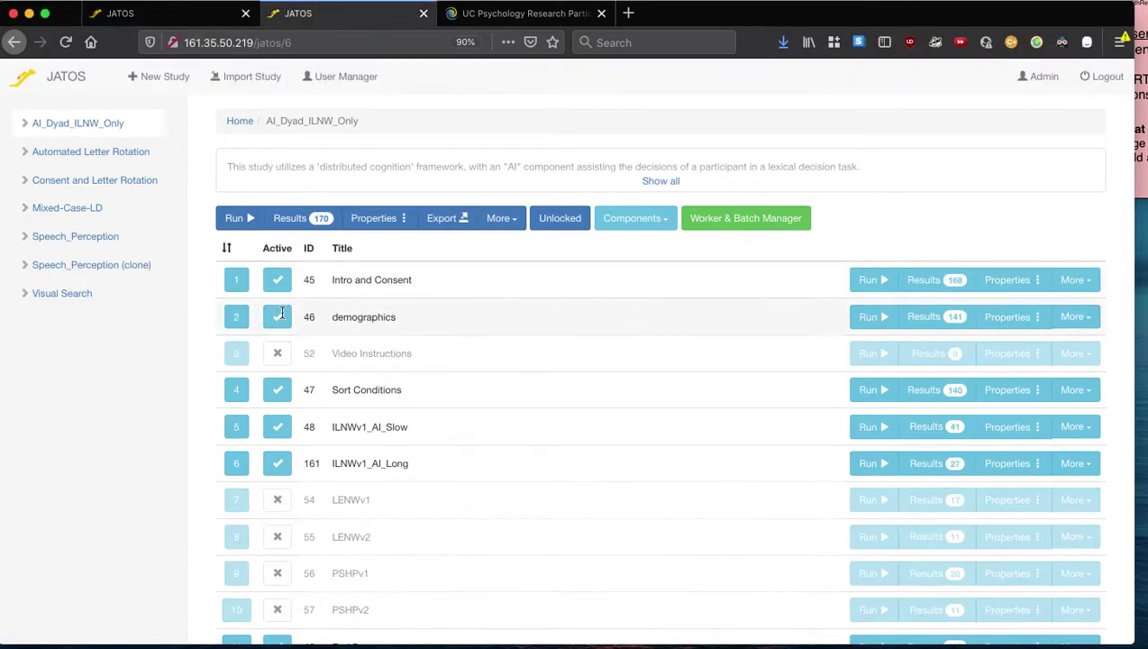
key("super+Tab")
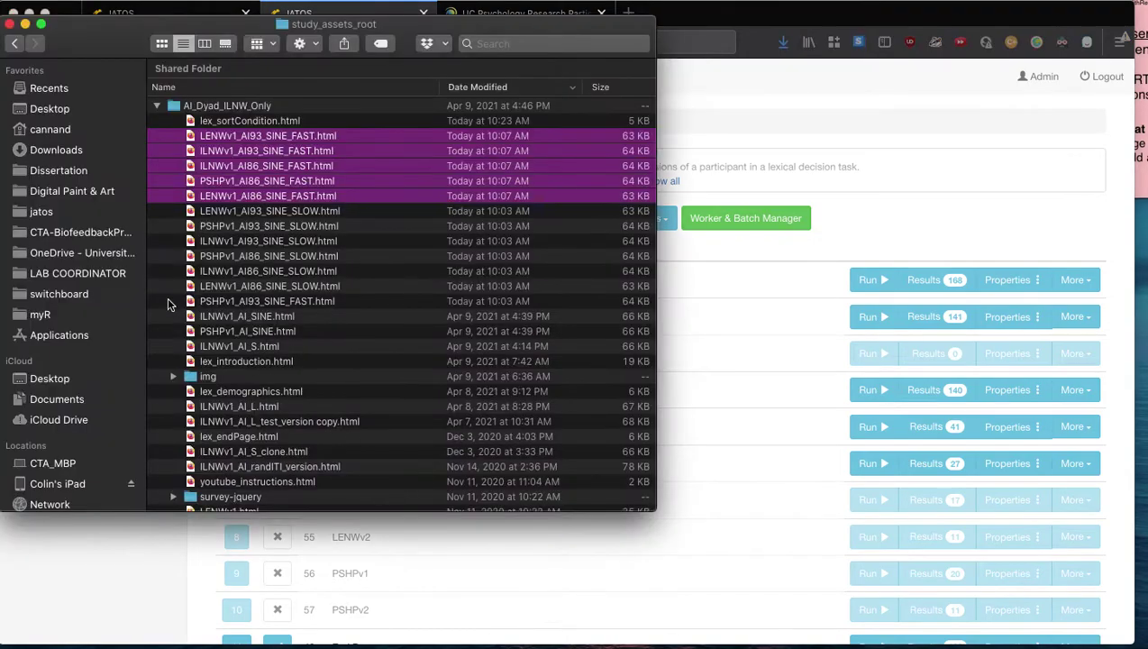
left_click_drag(116, 38, 166, 56)
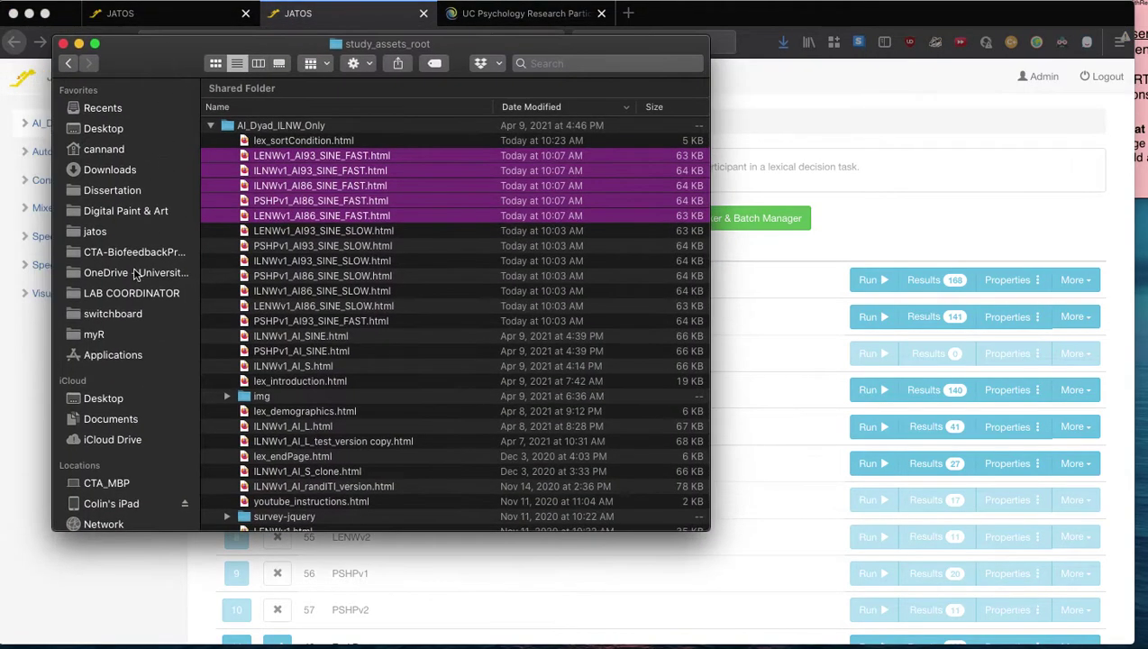
left_click(110, 169)
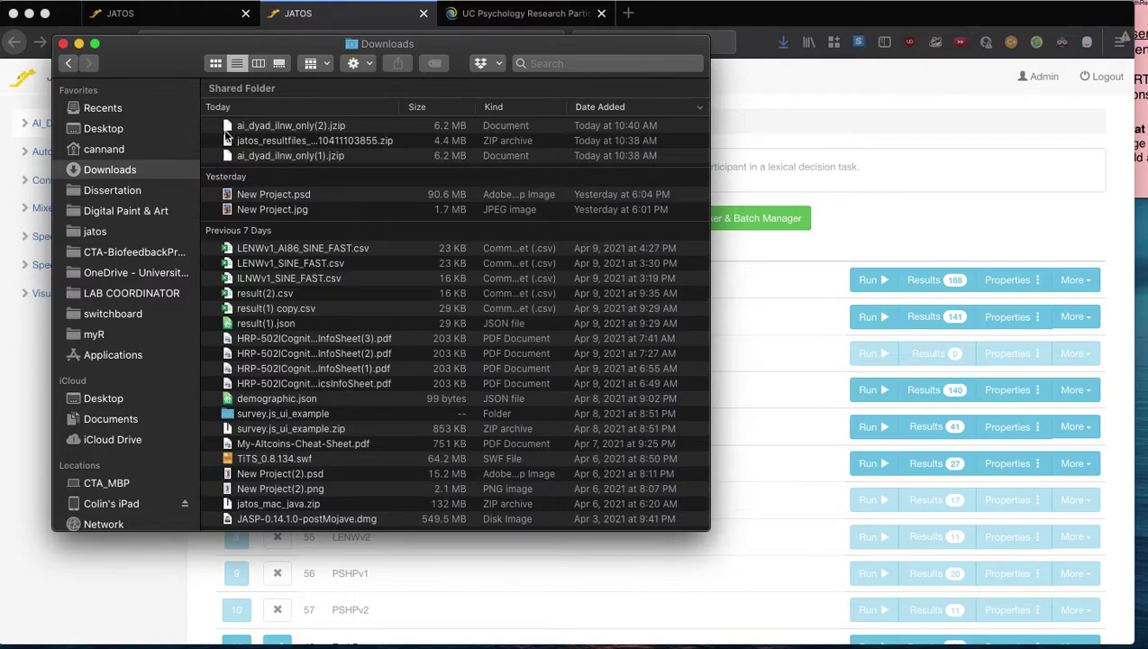
left_click(352, 127)
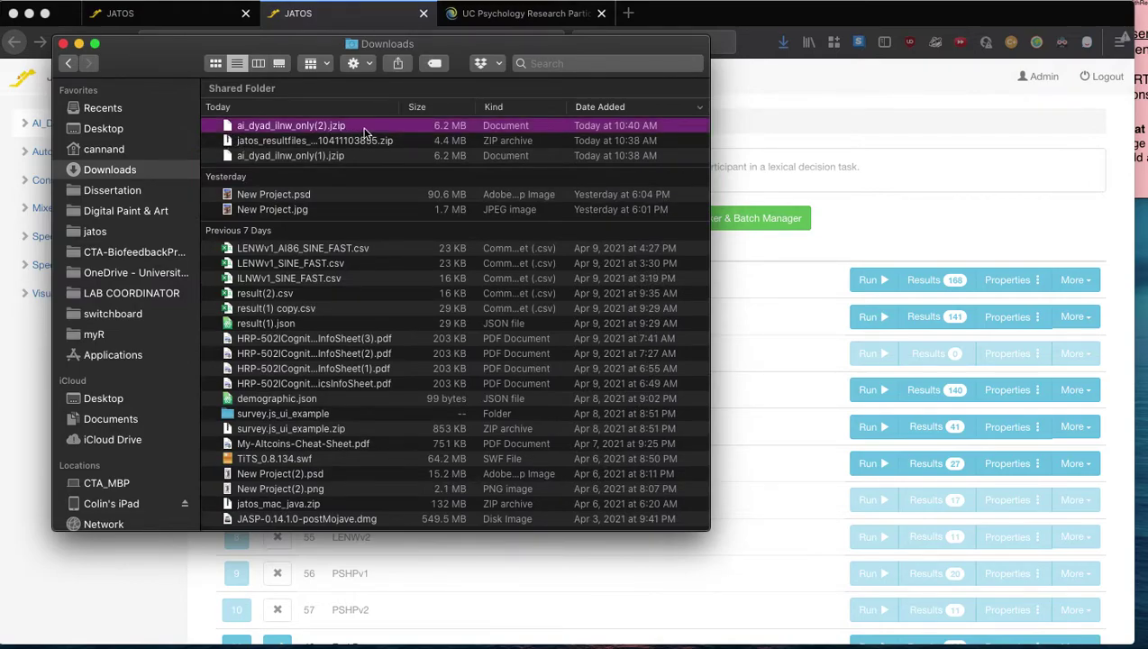
Step: Rename the exported file to ai_dyad_ilnw_only(2).zip and accept the extension change
right_click(361, 131)
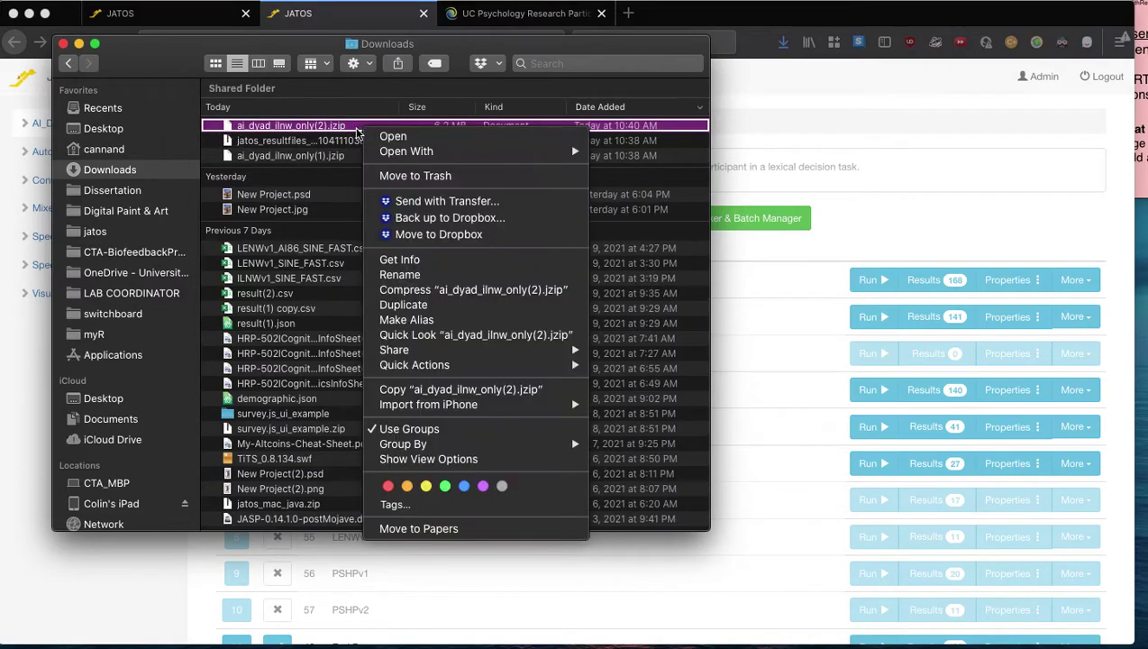
right_click(339, 126)
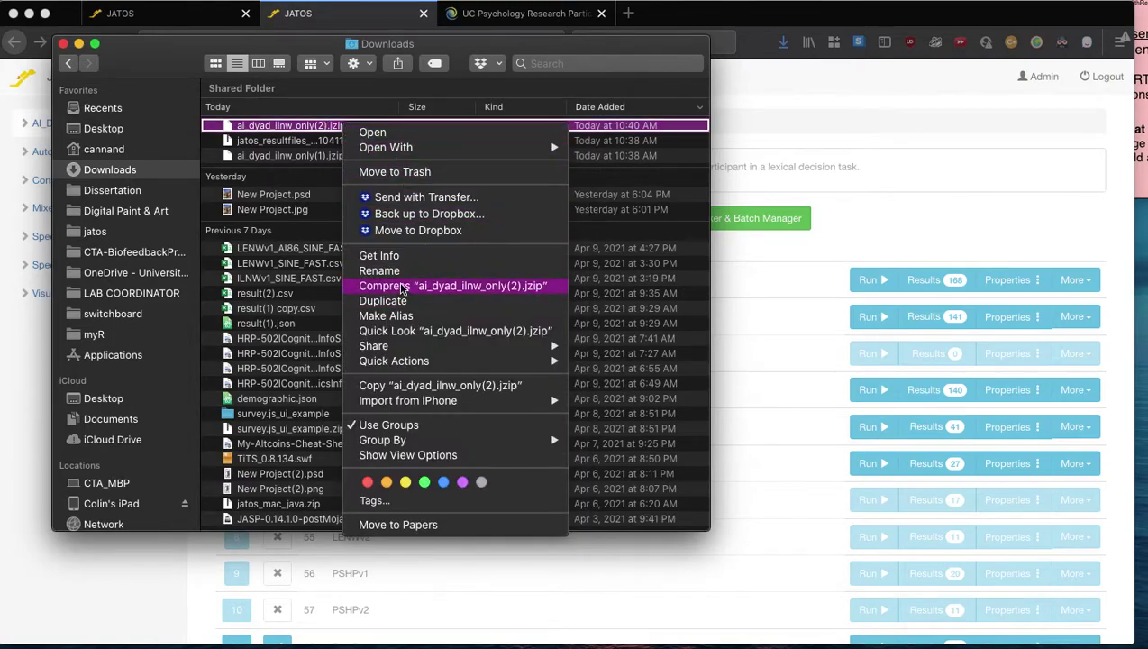
left_click(448, 263)
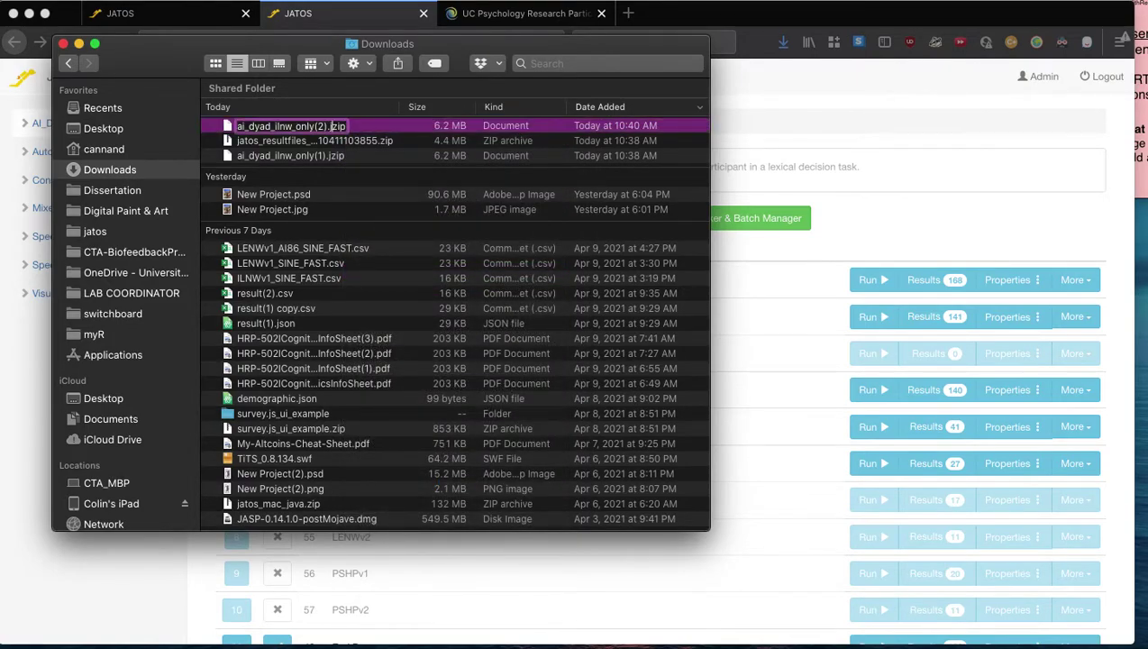
key("Return")
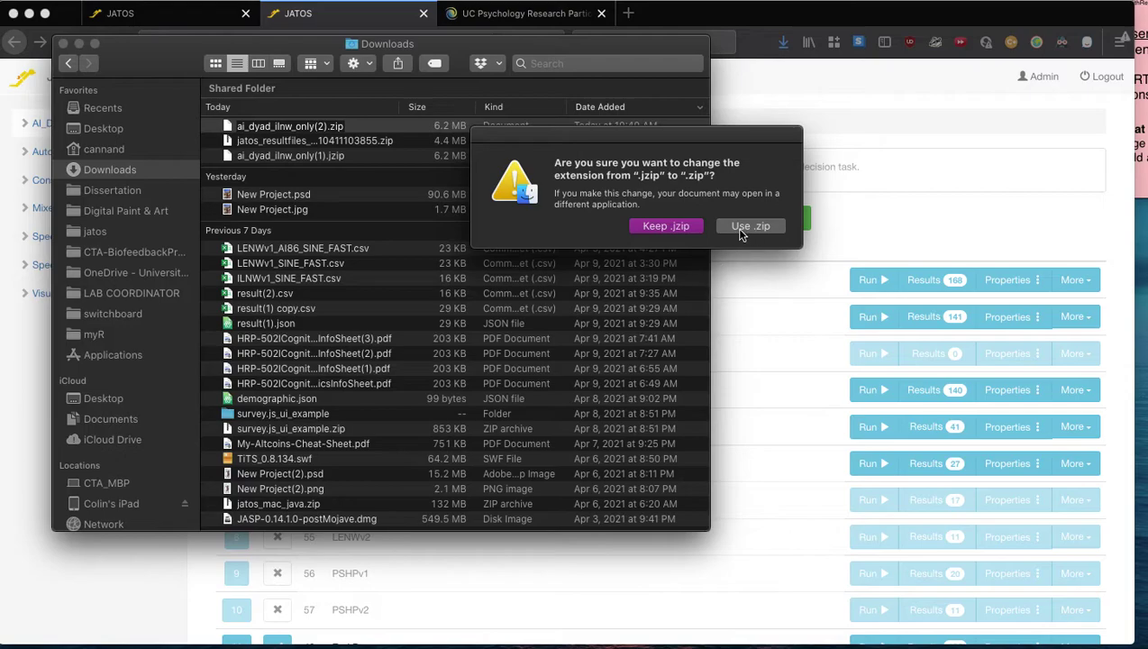
left_click(747, 226)
Step: Extract ai_dyad_ilnw_only(2).zip and review the files inside its AI_Dyad_ILNW_Only folder
left_click(293, 140)
double_click(285, 125)
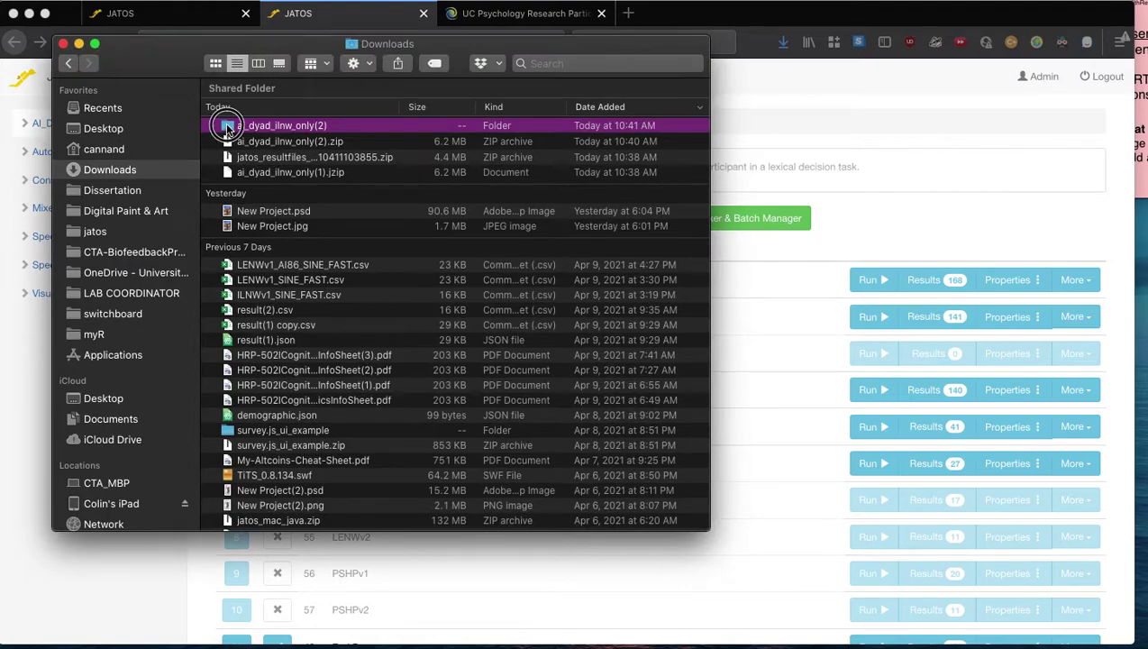
double_click(227, 125)
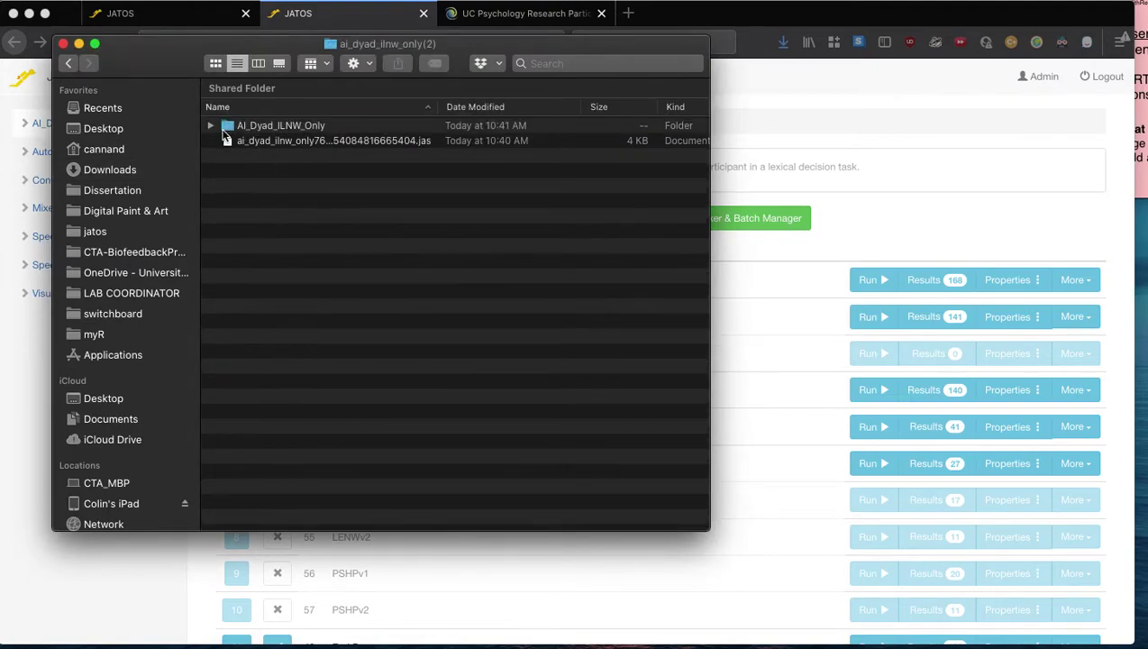
scroll(303, 203, "down", 10)
scroll(302, 203, "up", 3)
scroll(303, 203, "down", 5)
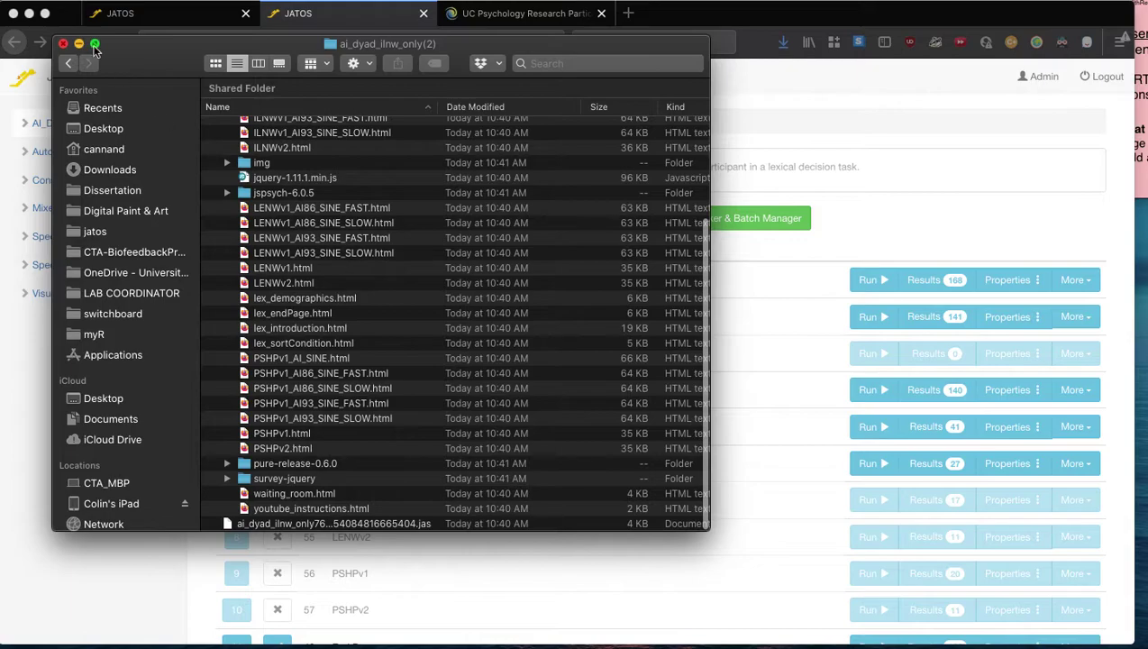
Step: Go back to the Downloads folder, select ai_dyad_ilnw_only(1).jzip, and switch back to the JATOS server page in Firefox
left_click(67, 63)
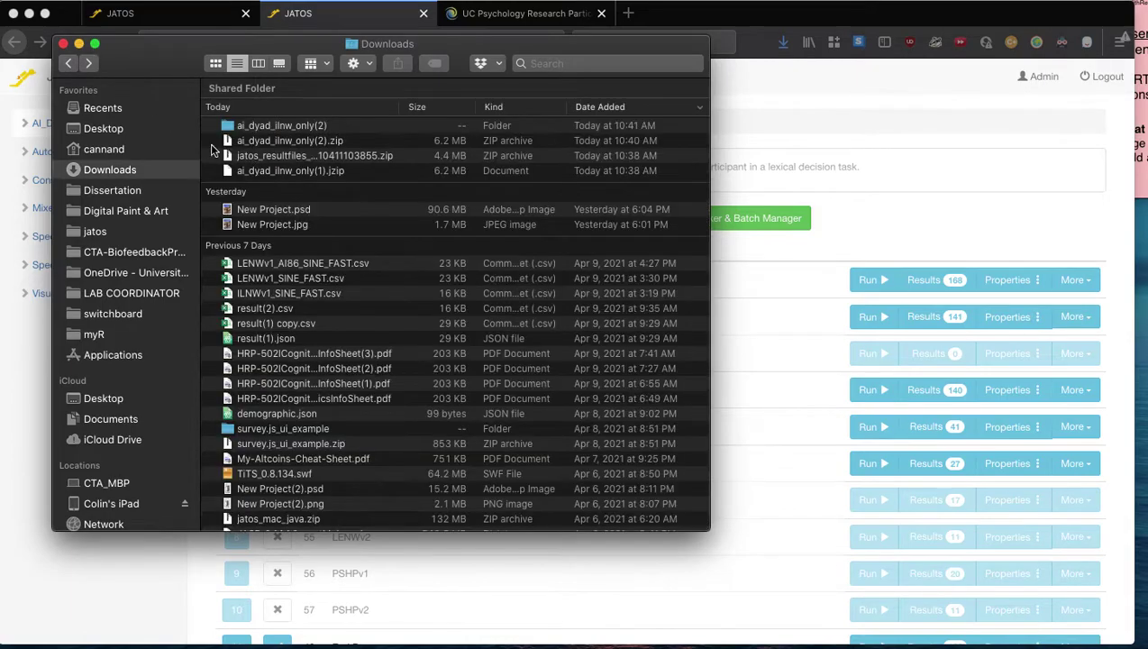
left_click(296, 142)
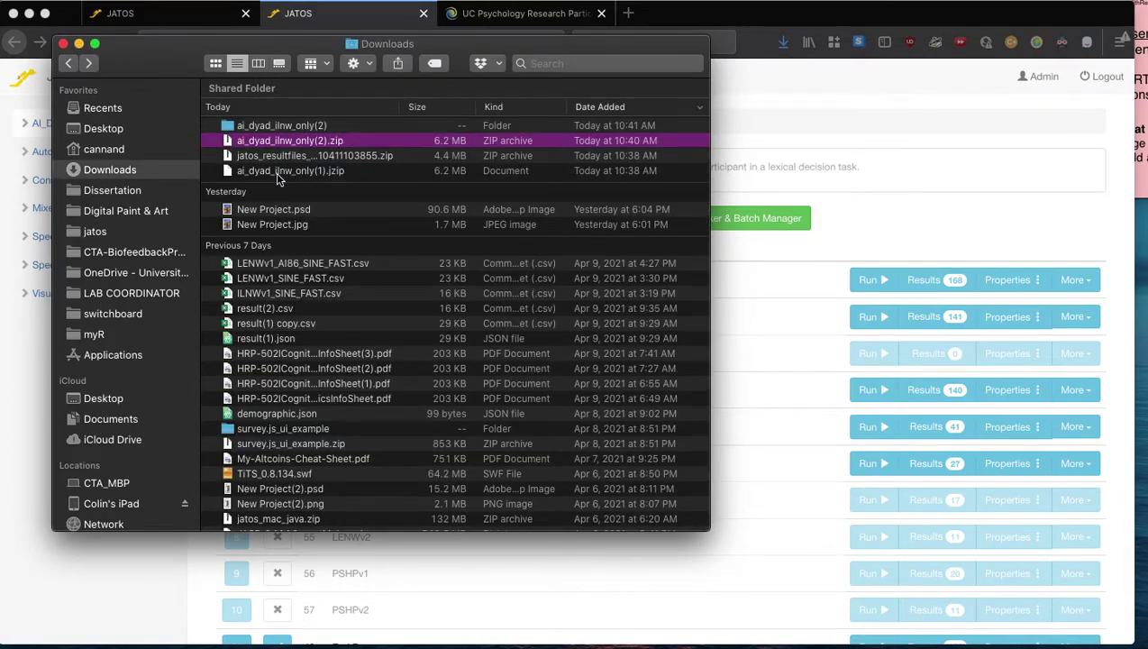
left_click(279, 171)
left_click_drag(155, 57, 394, 98)
left_click(312, 22)
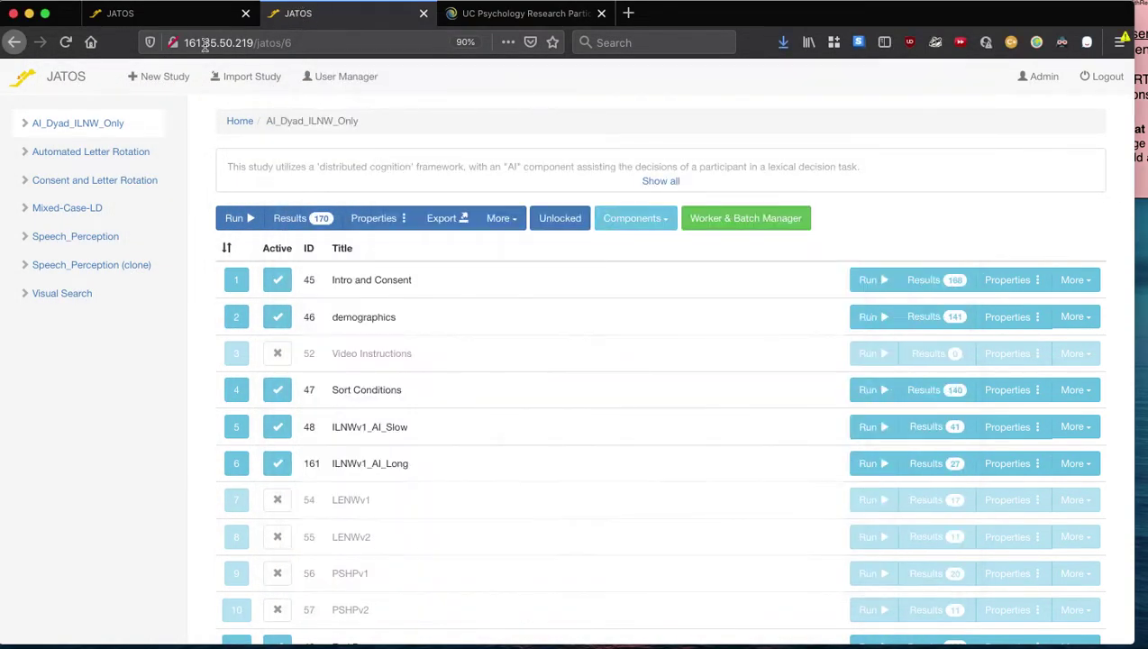
Step: Examine the web address of the server's AI_Dyad_ILNW_Only study page and compare it with the local JATOS page
left_click(328, 43)
left_click_drag(366, 43, 155, 43)
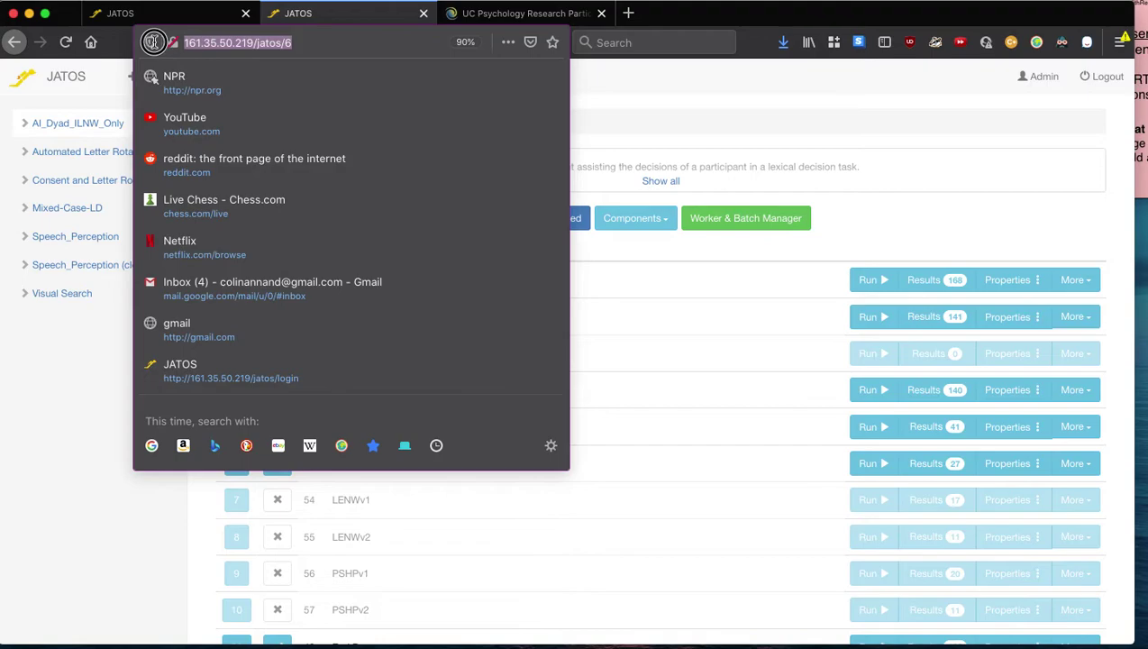
left_click(325, 43)
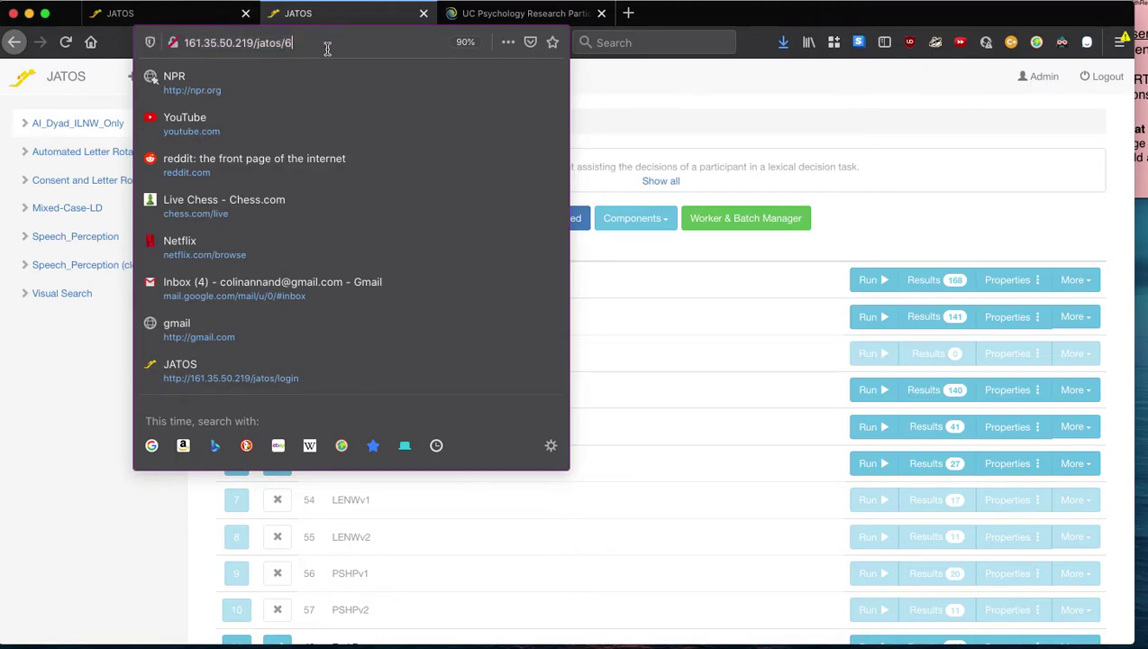
left_click(216, 18)
left_click(298, 17)
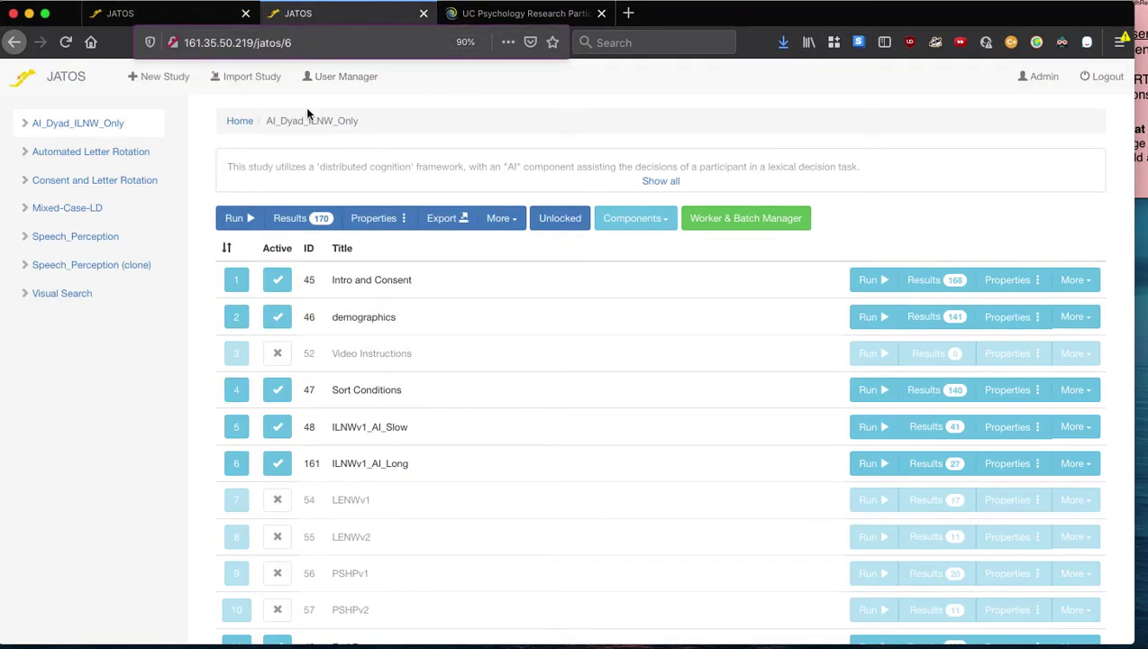
Step: Return the server to its JATOS home page and compare that page with the local JATOS home page, finishing on the server
left_click(69, 78)
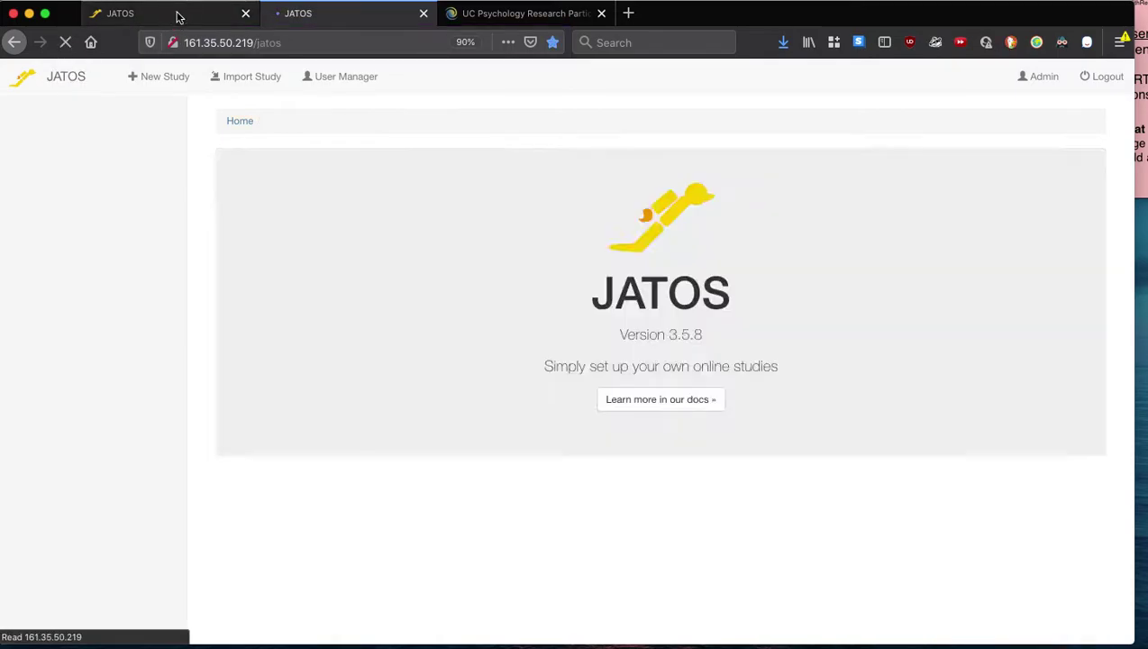
left_click(172, 12)
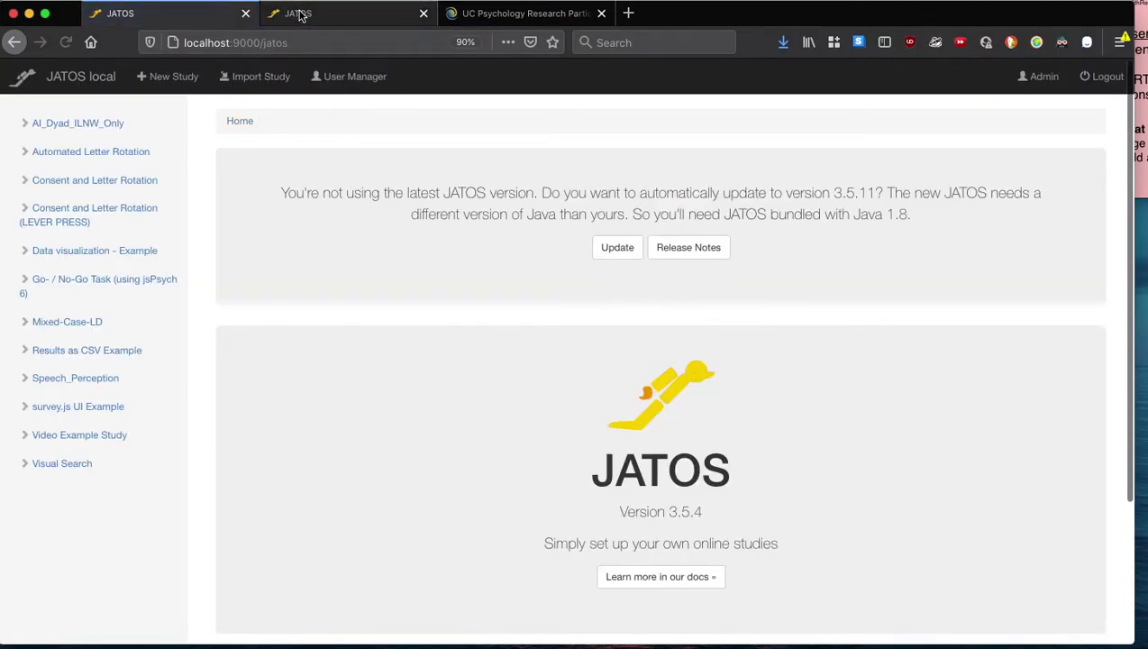
left_click(300, 15)
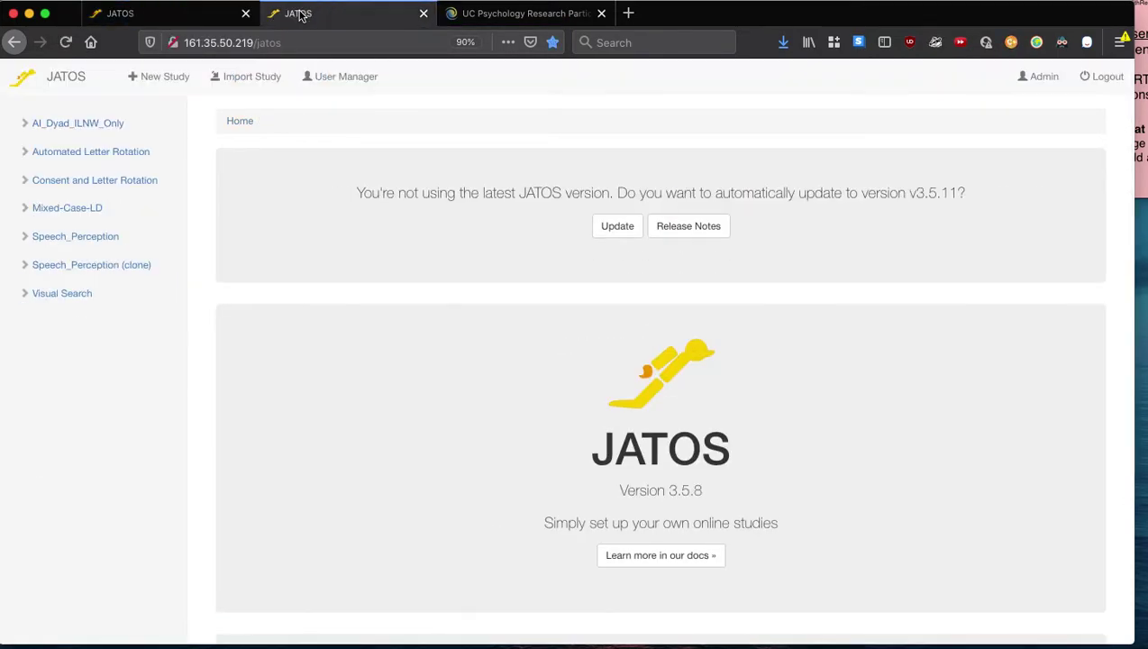
left_click(236, 16)
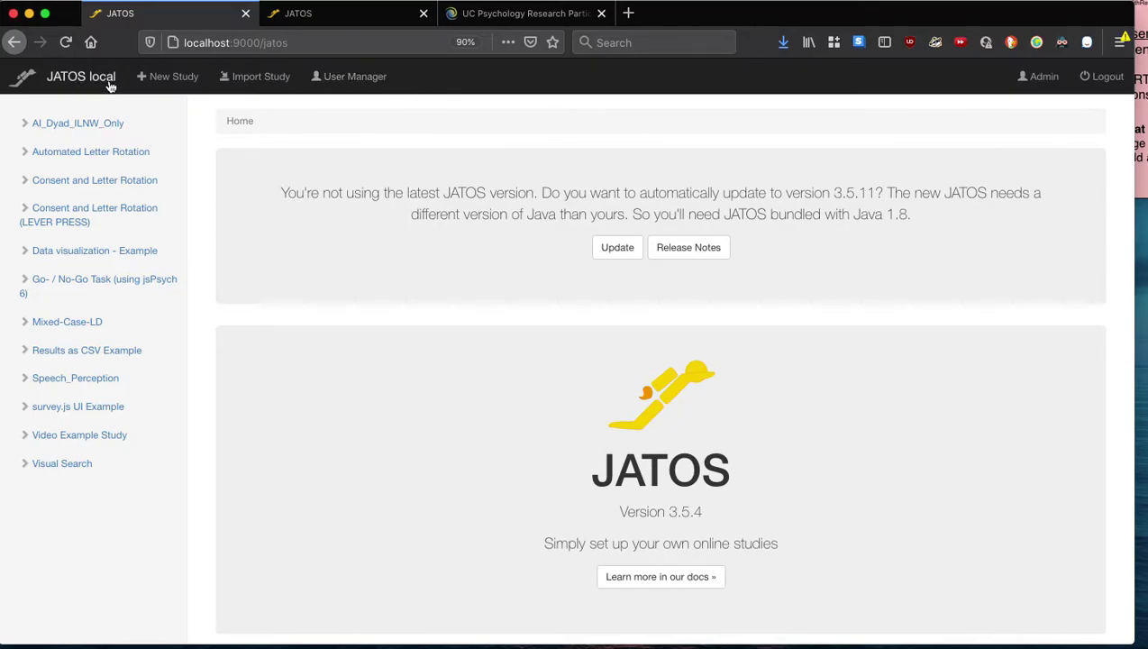
scroll(516, 101, "down", 3)
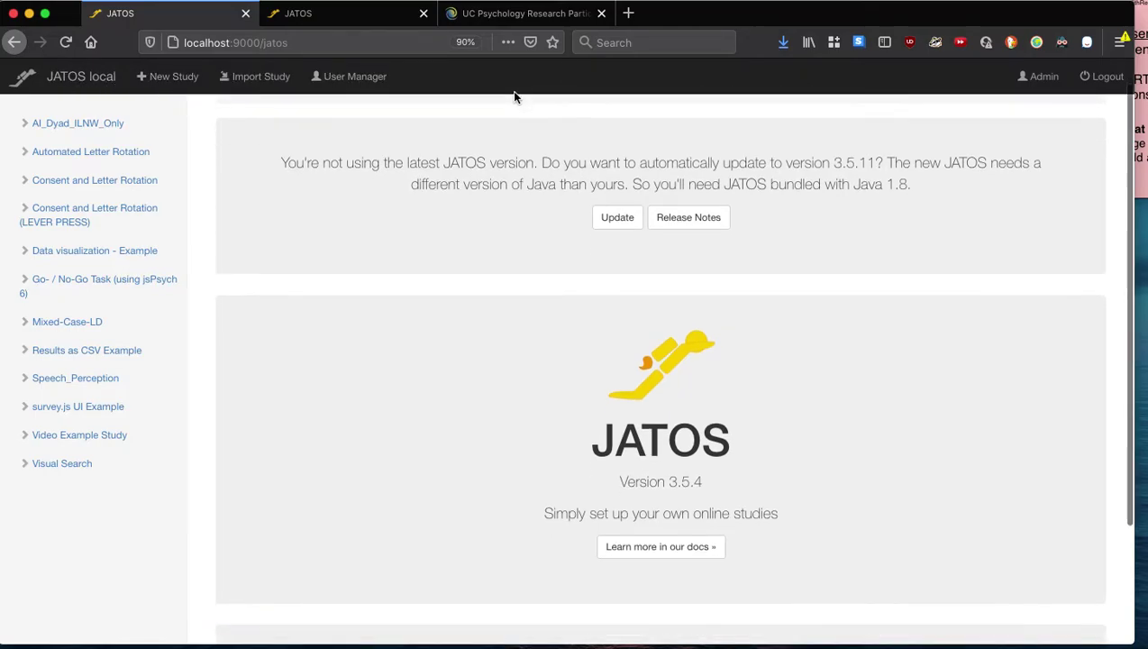
scroll(514, 99, "up", 3)
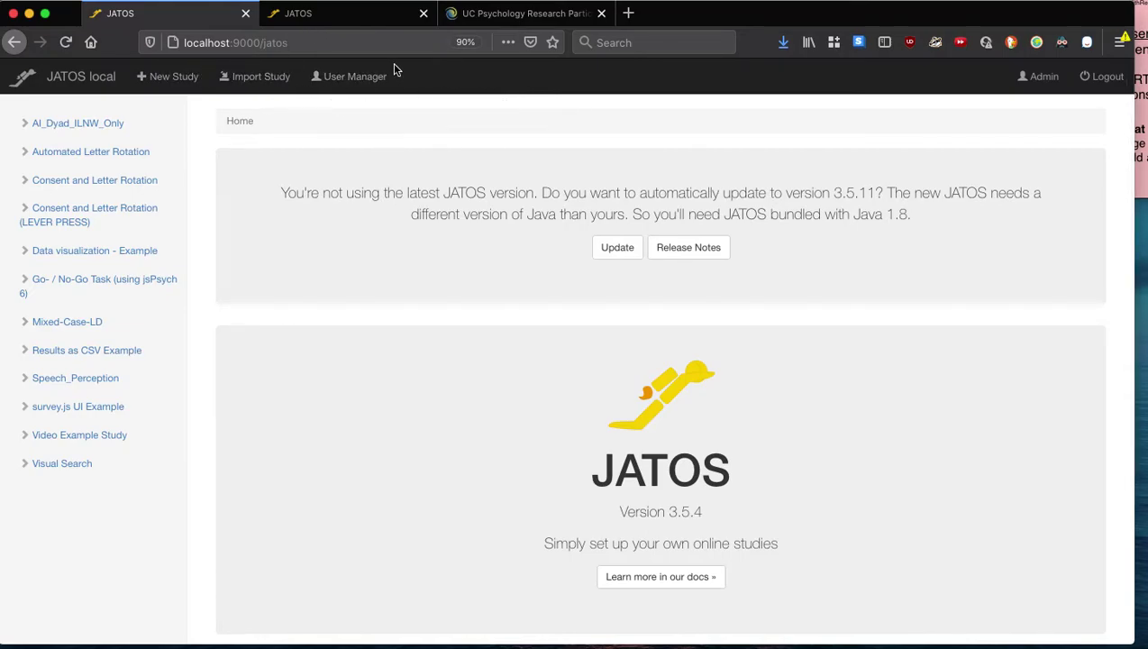
left_click(328, 16)
scroll(494, 97, "down", 1)
scroll(494, 97, "up", 1)
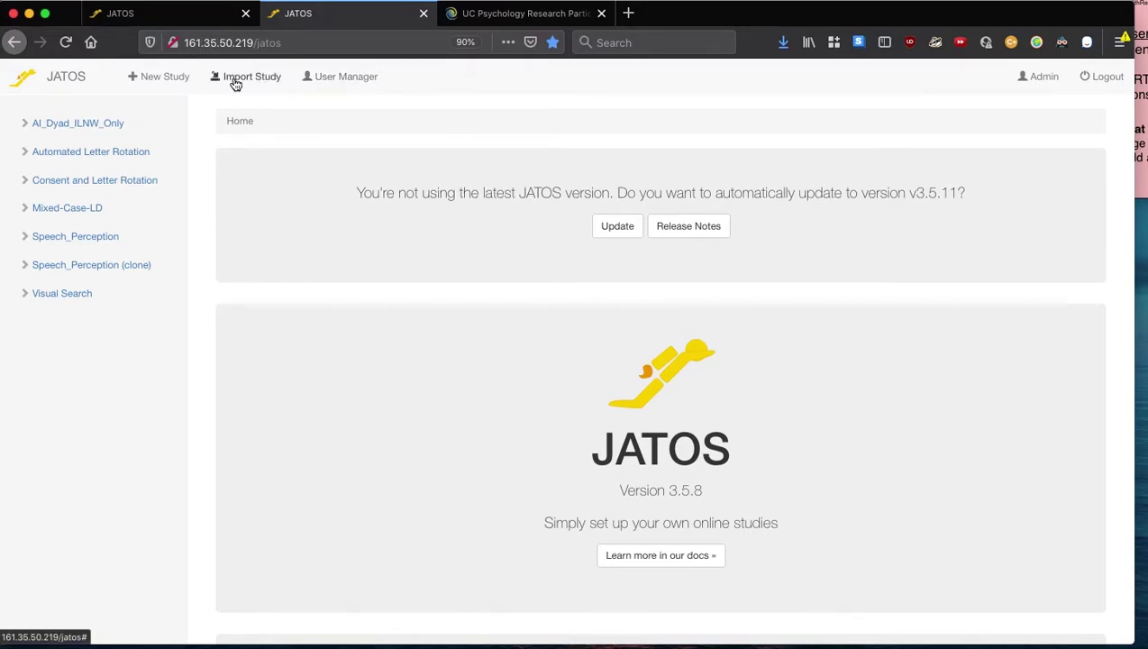
Step: Open the server's AI_Dyad_ILNW_Only study, look over its components, and view the Sort Conditions component's properties without saving
left_click(25, 126)
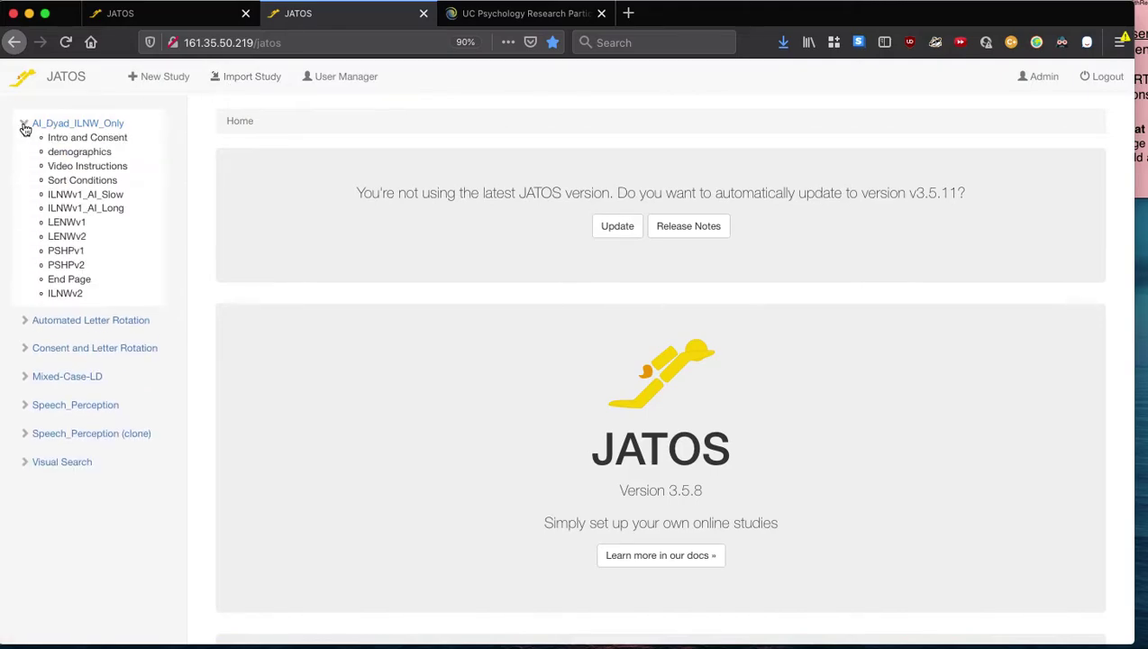
left_click(26, 128)
left_click(99, 130)
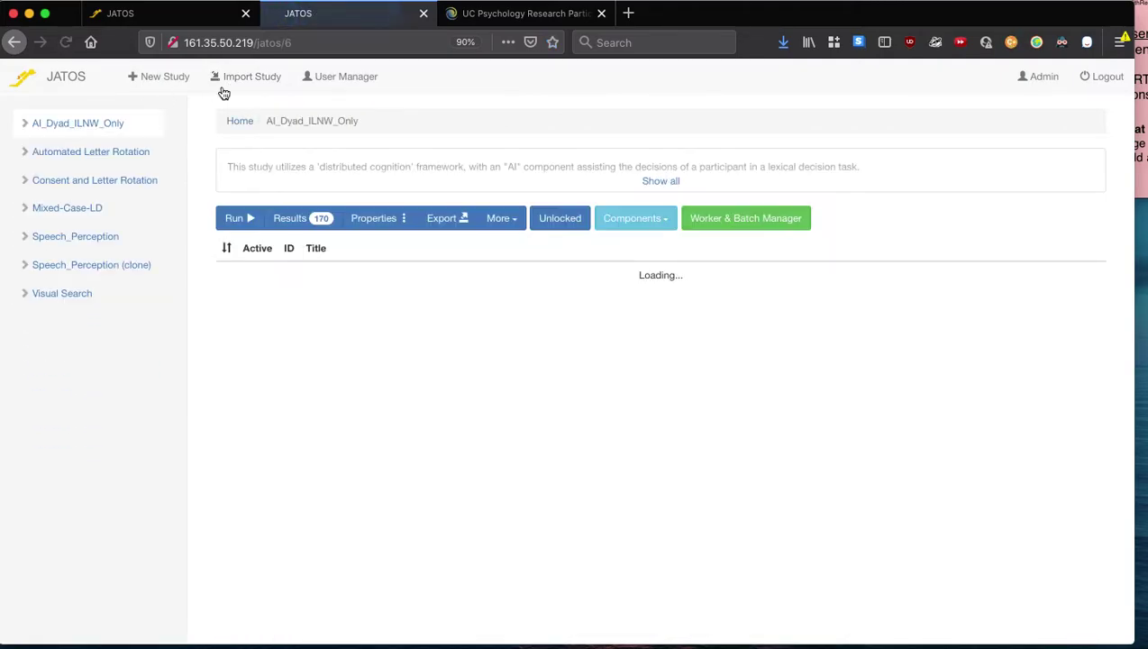
scroll(500, 309, "down", 2)
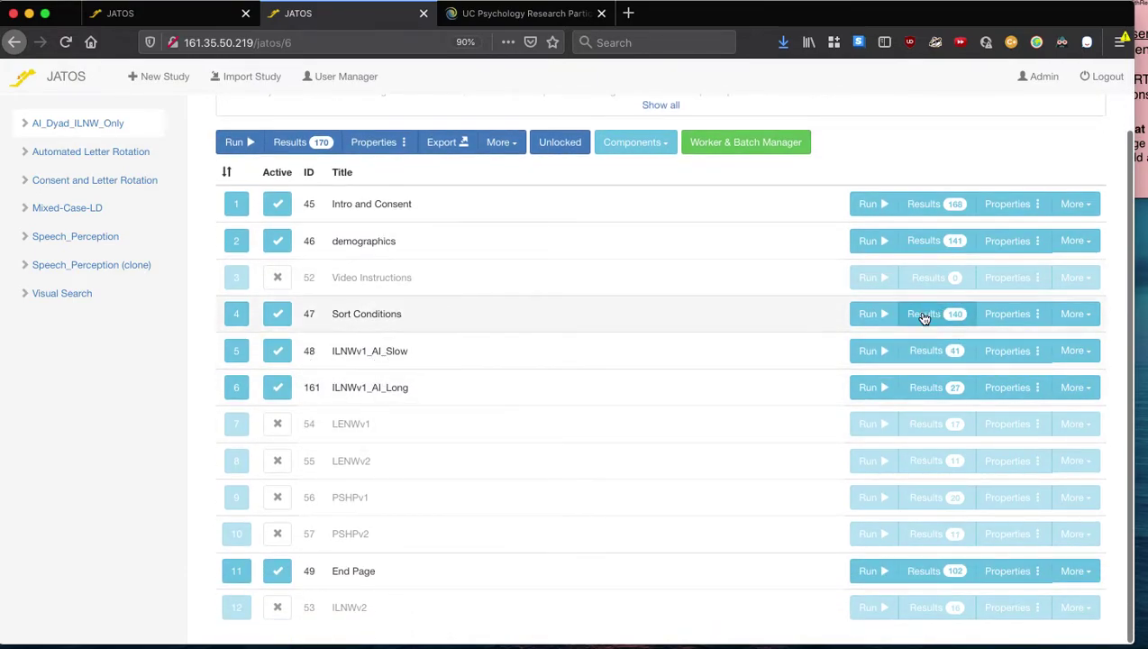
left_click(1018, 315)
left_click(454, 378)
left_click(724, 517)
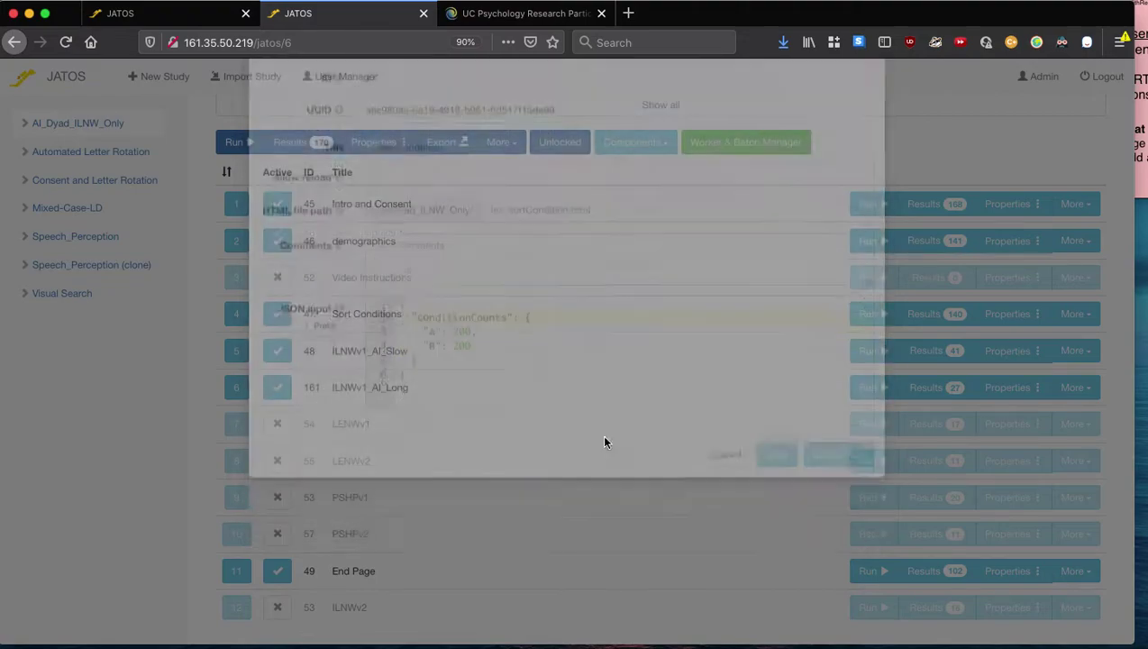
Step: In the study's Worker & Batch Manager, review the Spring 2021 batch's worker types and session data, leaving both unchanged
left_click(726, 142)
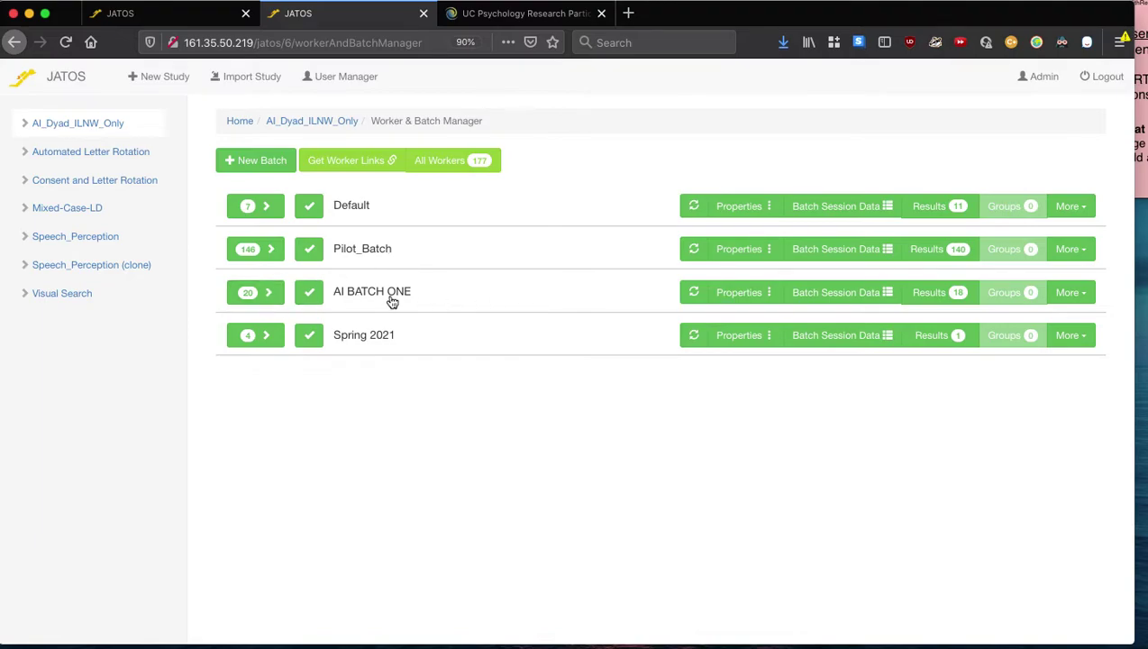
left_click(256, 339)
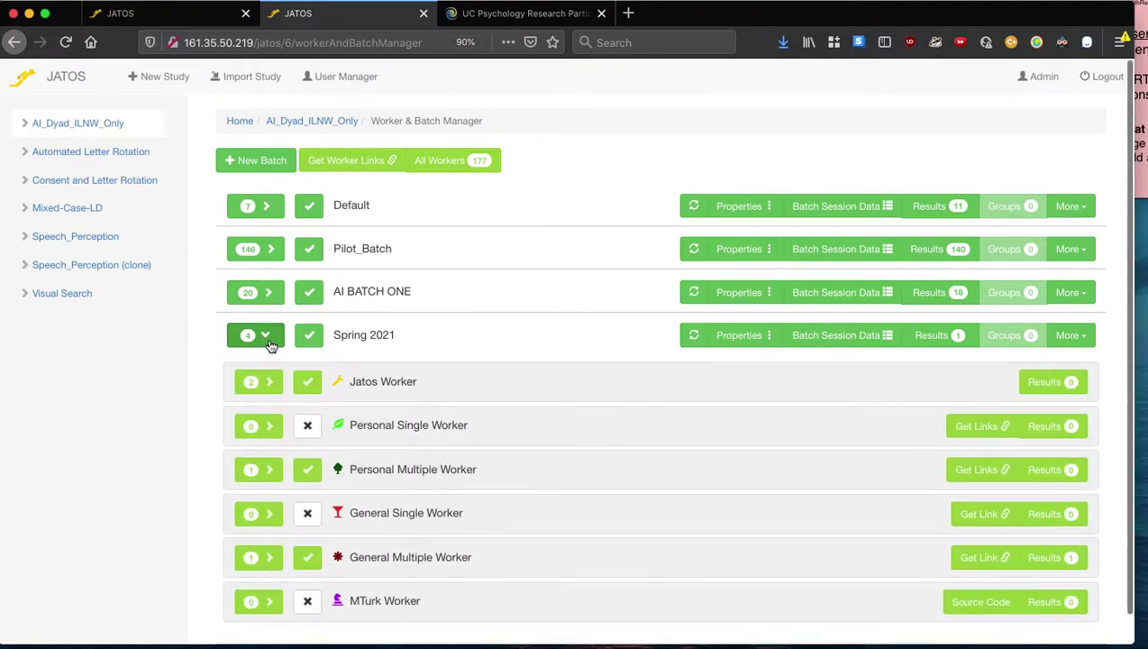
left_click(268, 341)
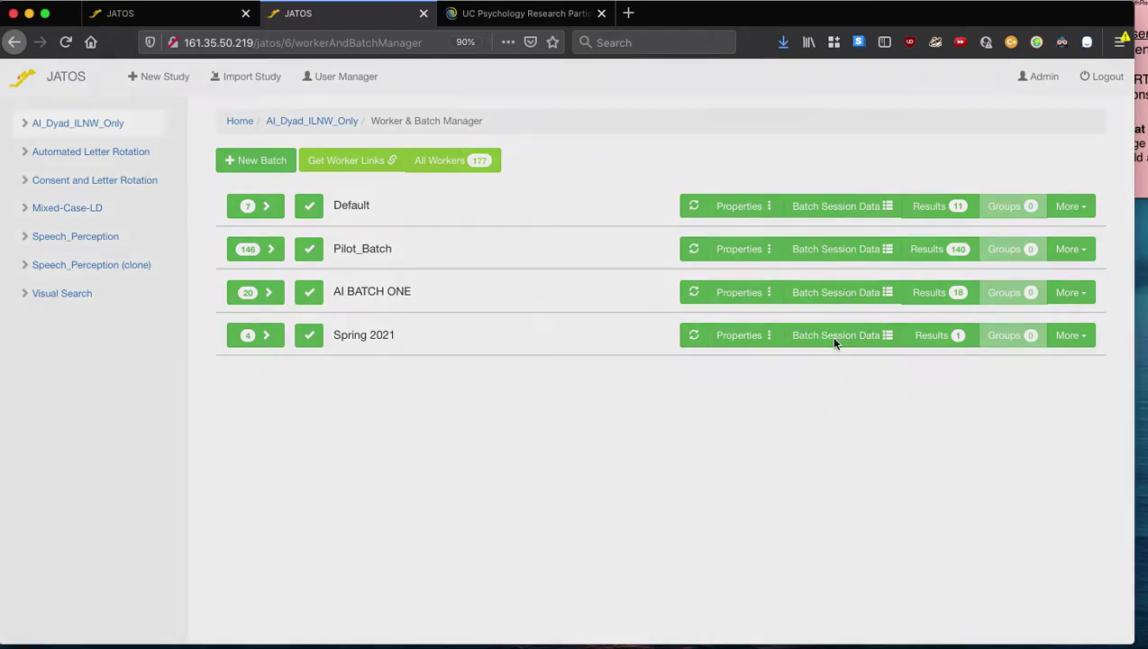
left_click(835, 339)
left_click(397, 192)
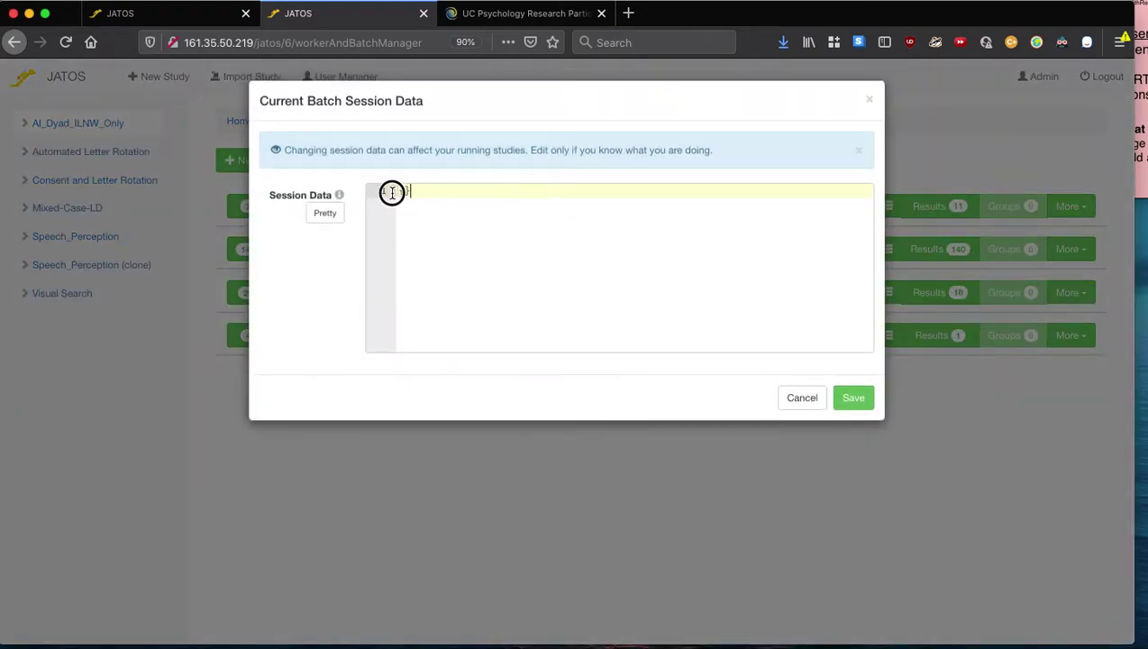
left_click(793, 395)
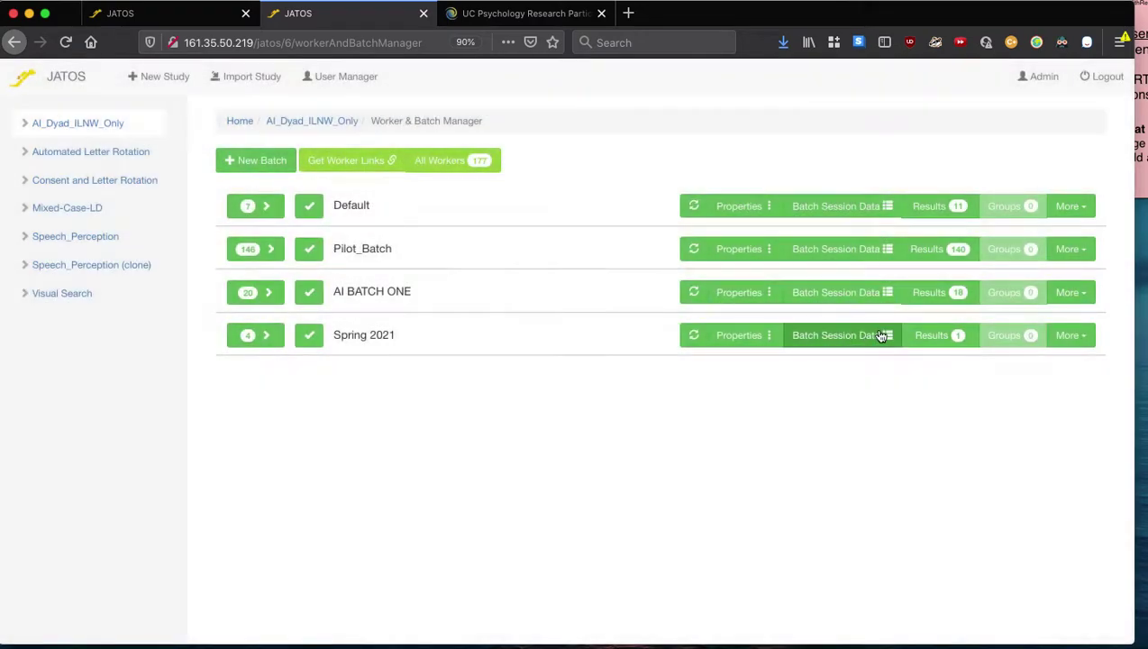
Step: Review the Pilot_Batch results page and read through that batch's session data, closing it without saving
left_click(928, 252)
left_click(933, 251)
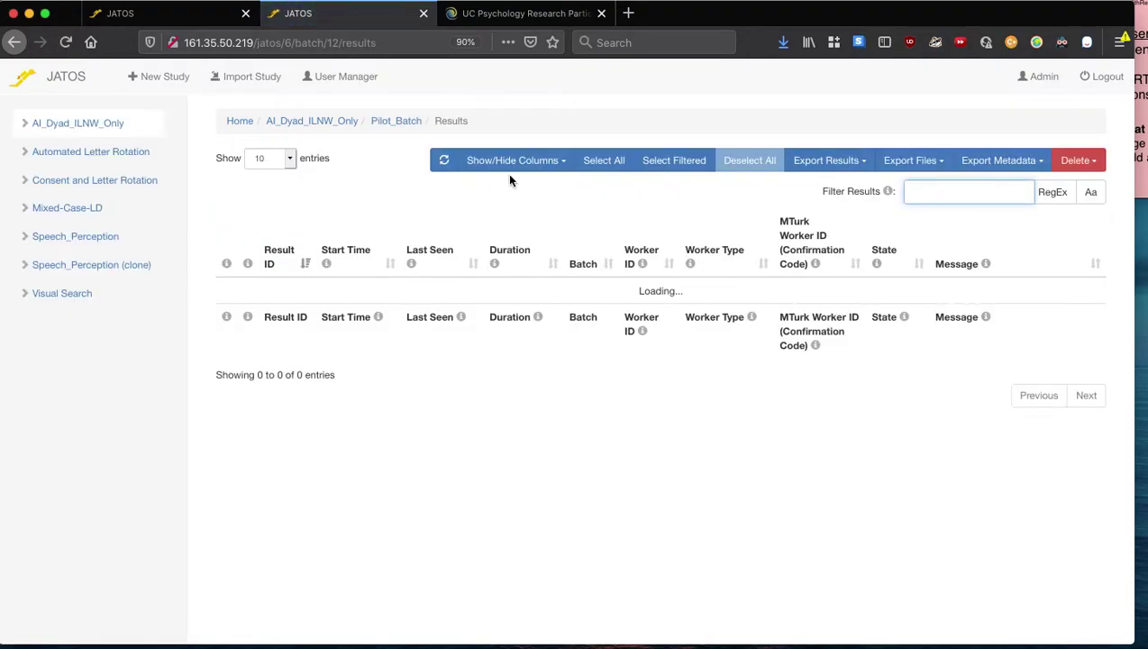
key("super+Left")
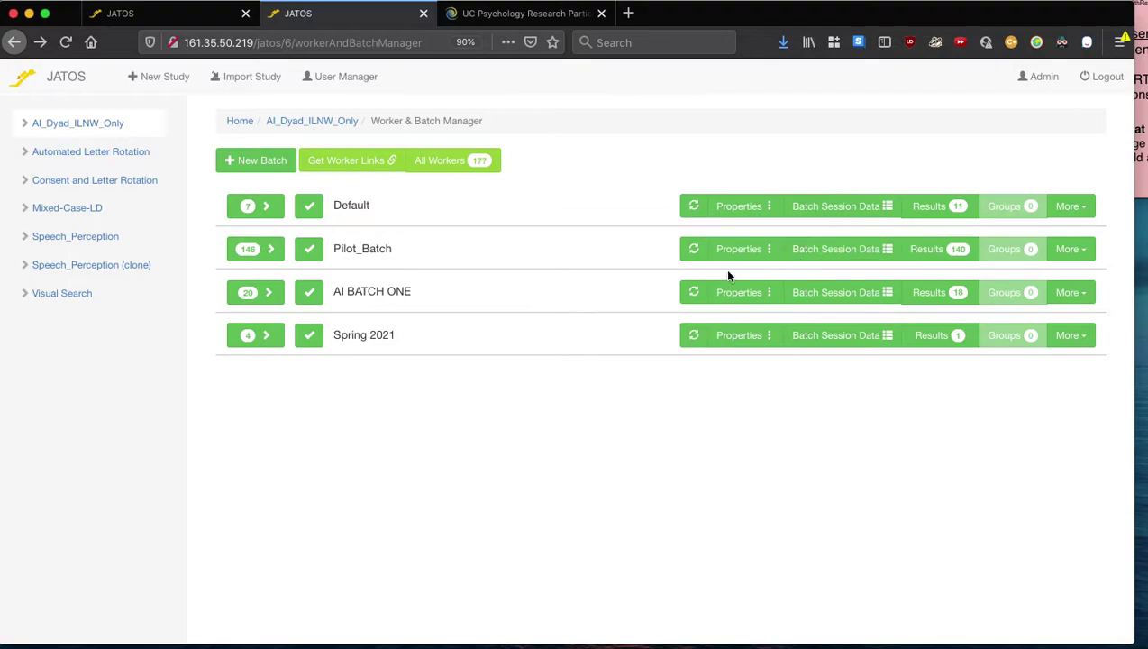
left_click(836, 249)
scroll(465, 251, "down", 15)
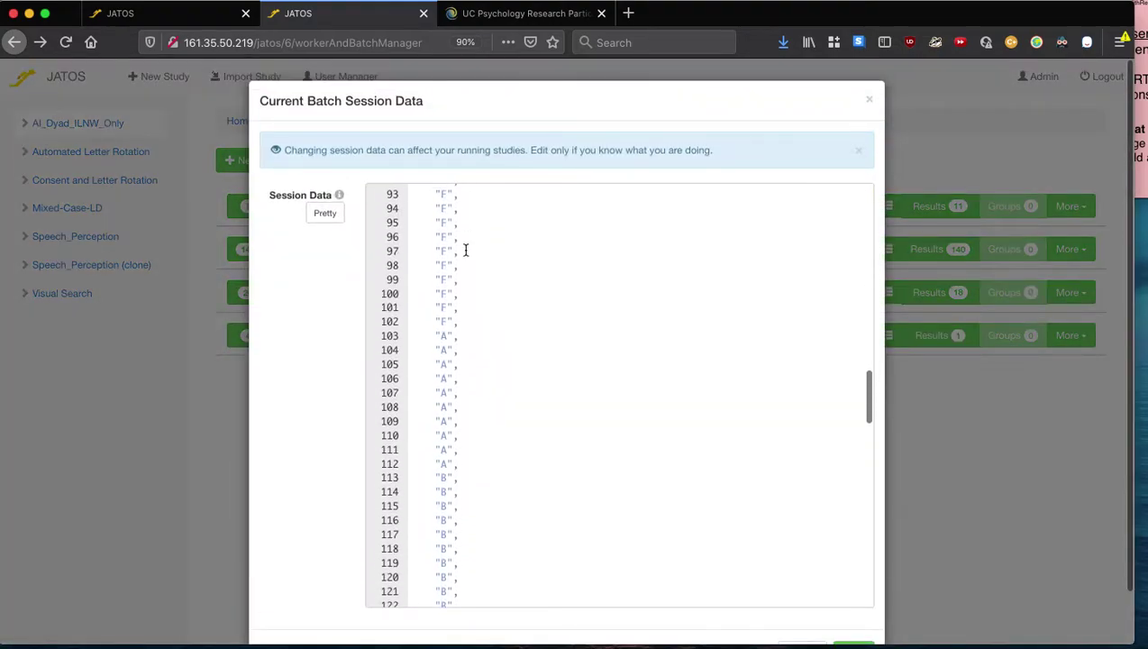
scroll(465, 251, "down", 15)
scroll(465, 251, "up", 20)
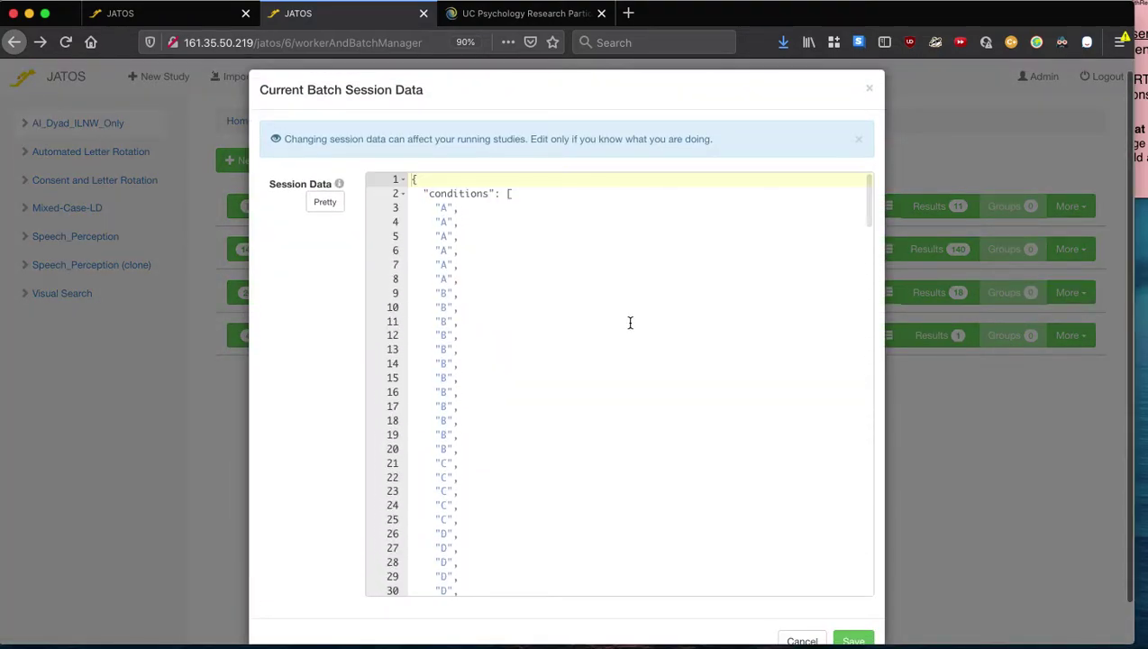
scroll(991, 468, "down", 2)
left_click(798, 599)
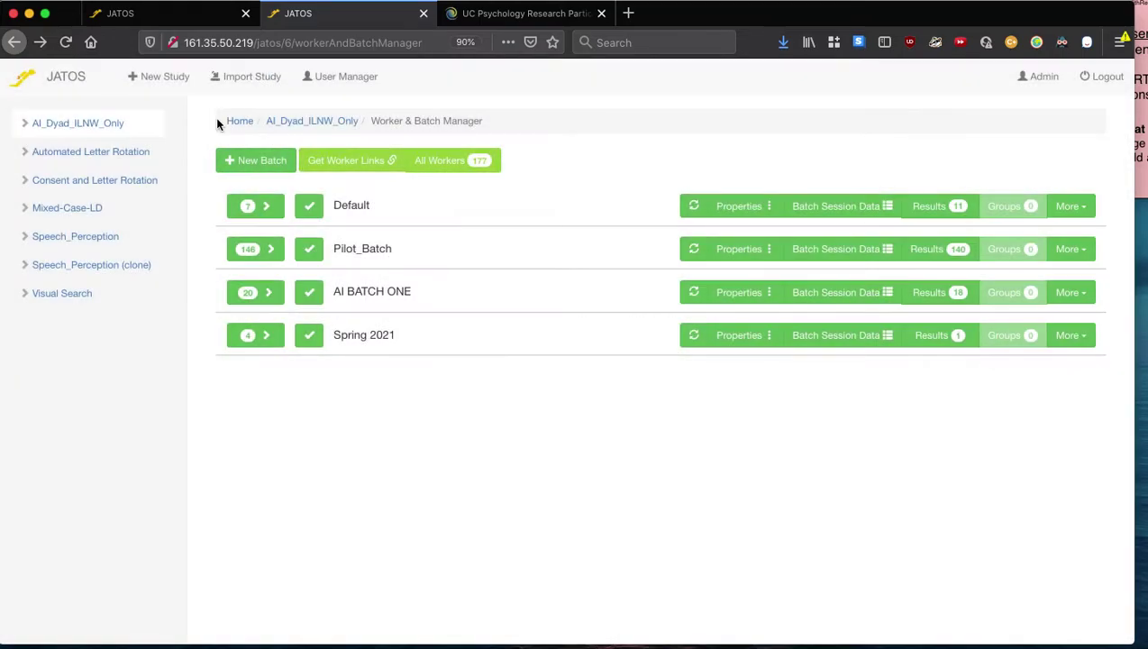
Step: Go back to the AI_Dyad_ILNW_Only study page and review the study's properties and component options without saving
left_click(101, 125)
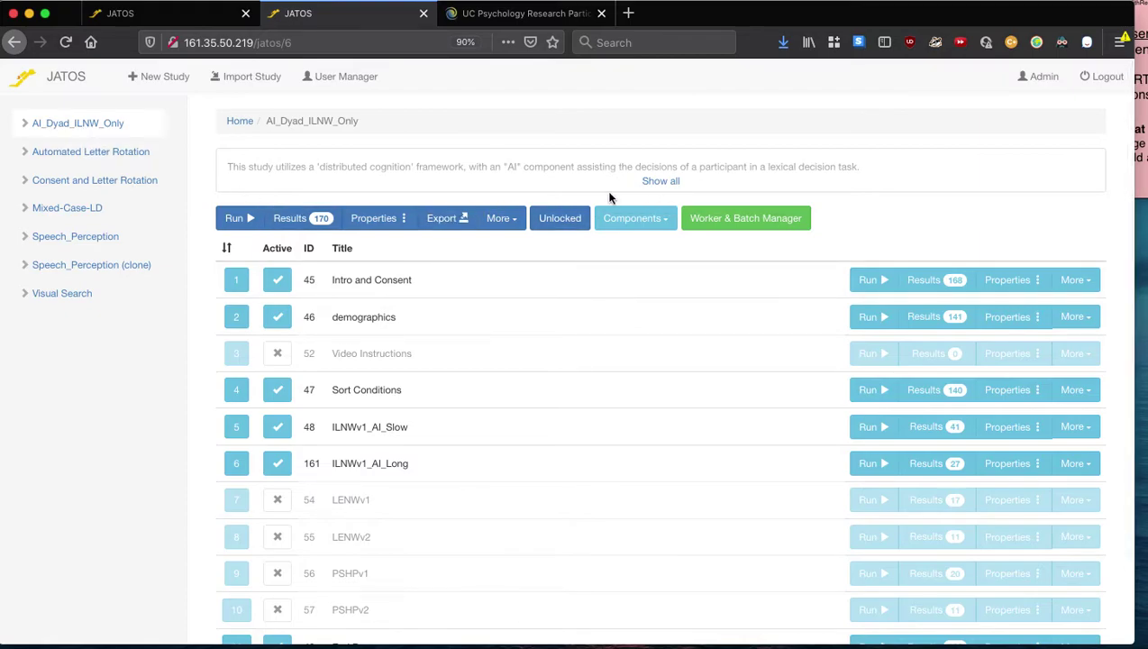
left_click(407, 220)
scroll(630, 406, "down", 2)
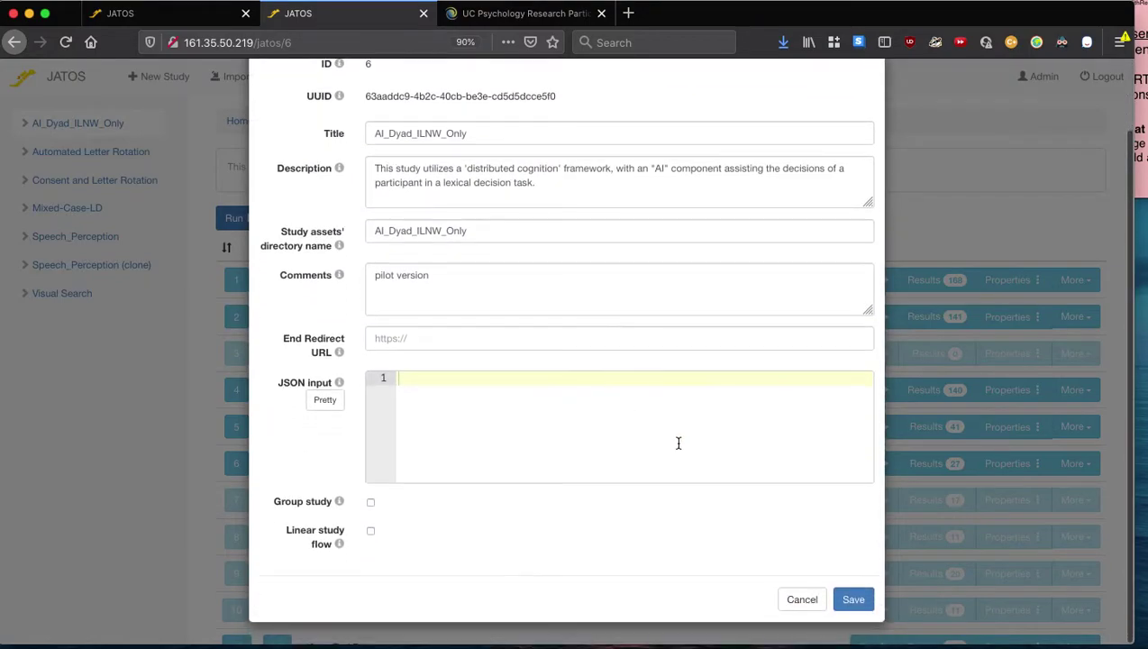
left_click(802, 600)
left_click(665, 219)
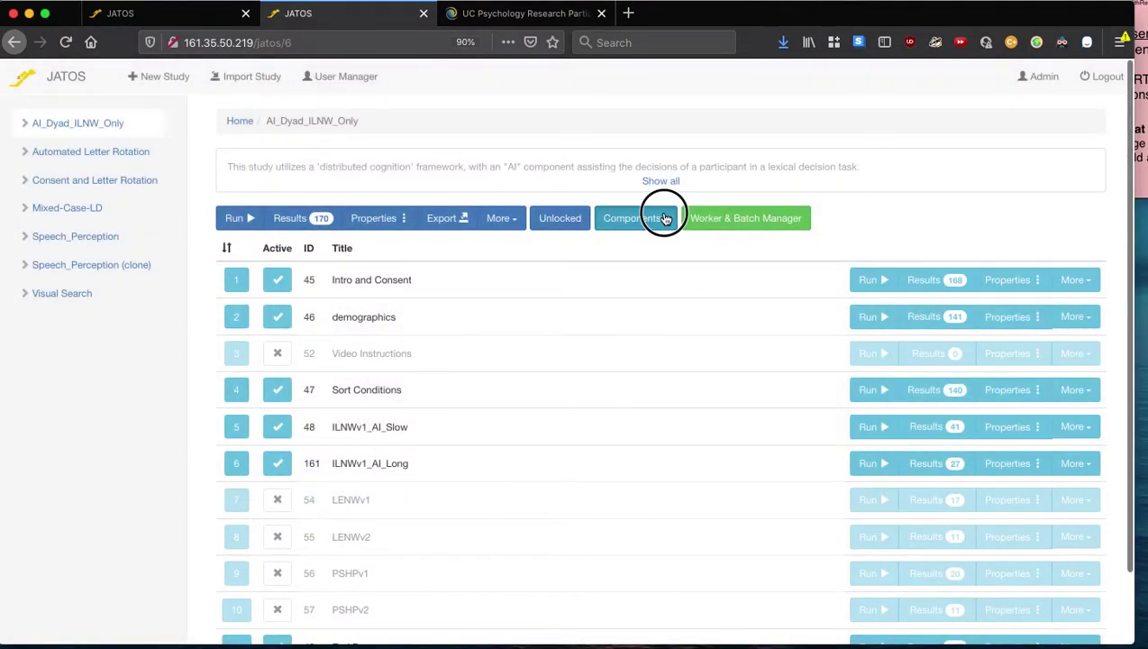
left_click(959, 181)
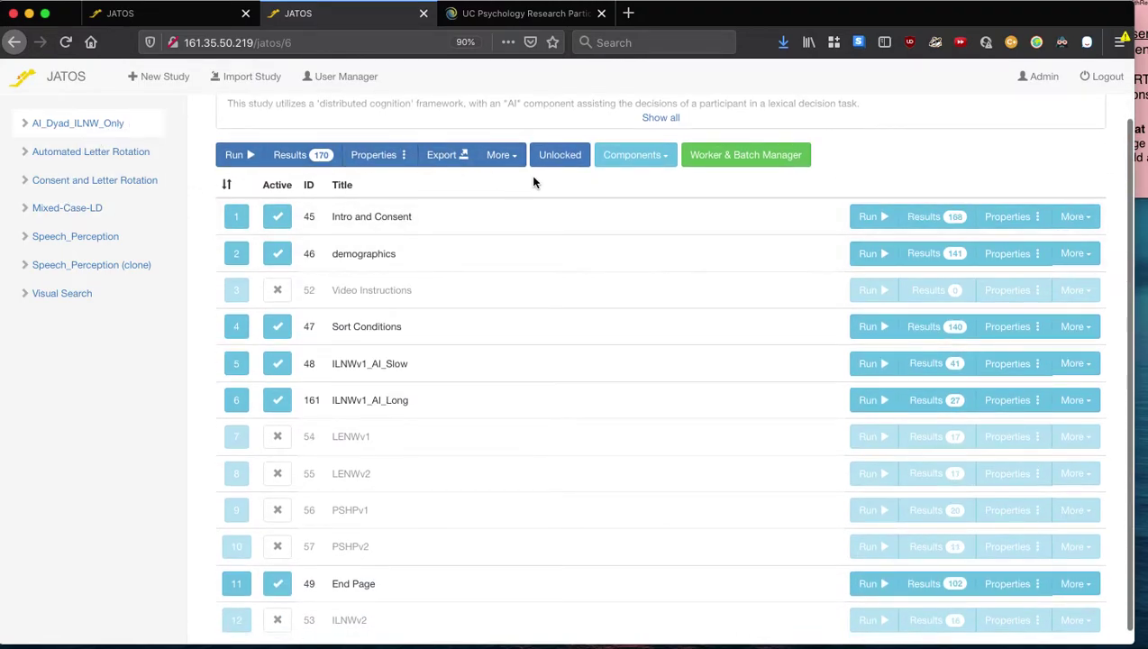
Step: Read the delete confirmation for the server's AI_Dyad_ILNW_Only study and cancel the deletion
left_click(510, 155)
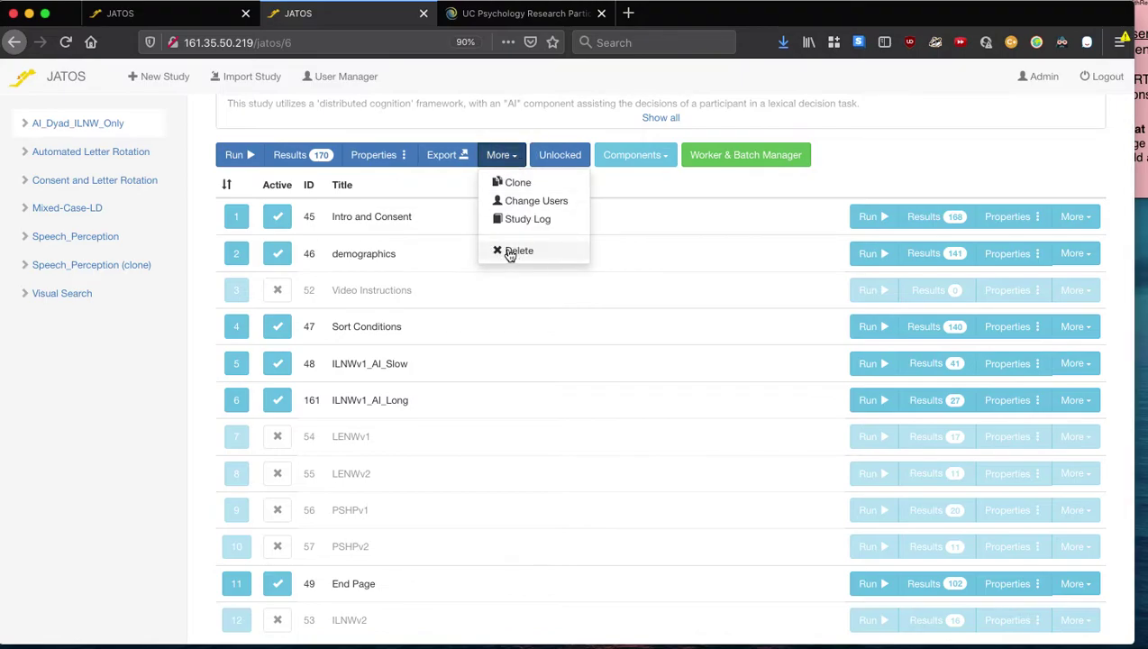
left_click(514, 156)
left_click(518, 158)
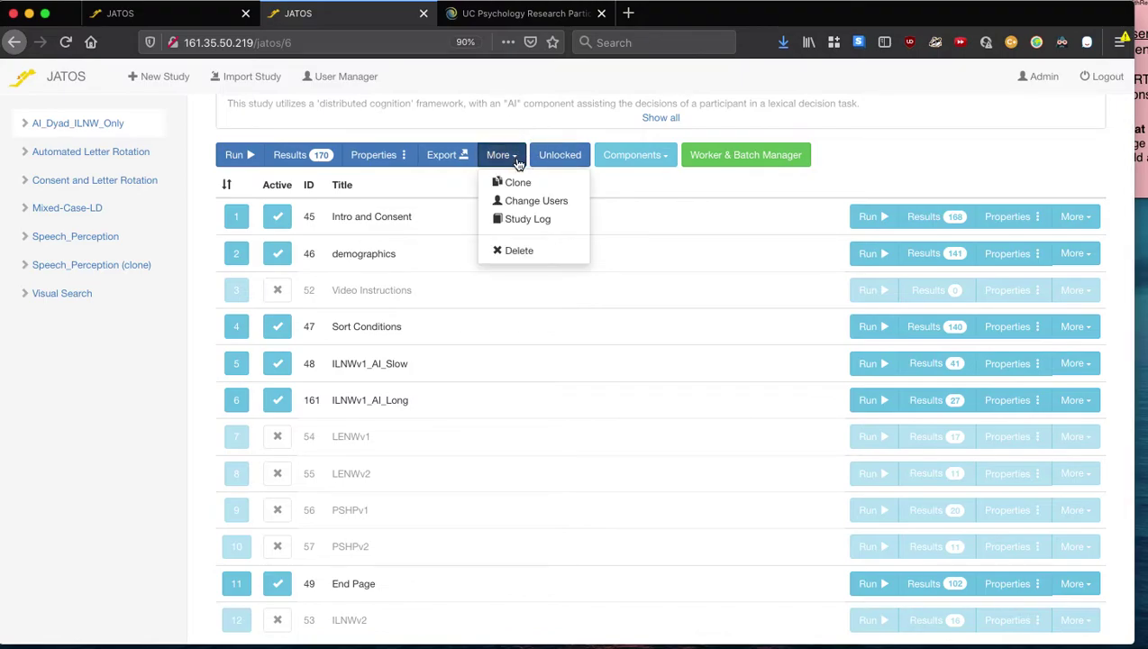
left_click(513, 251)
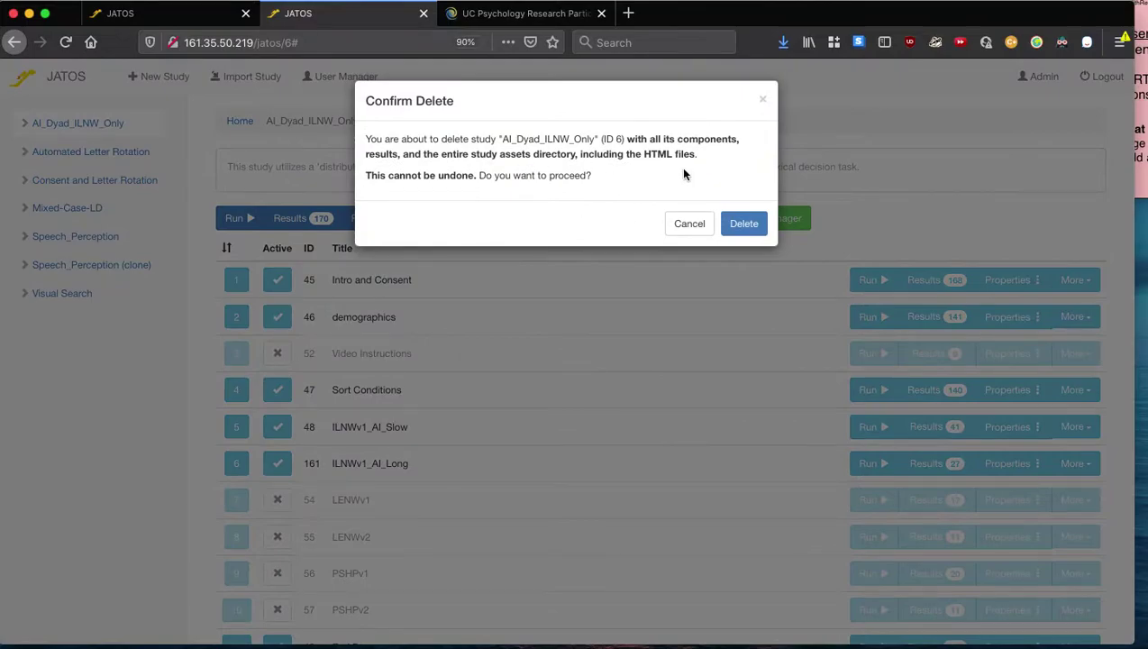
left_click(689, 224)
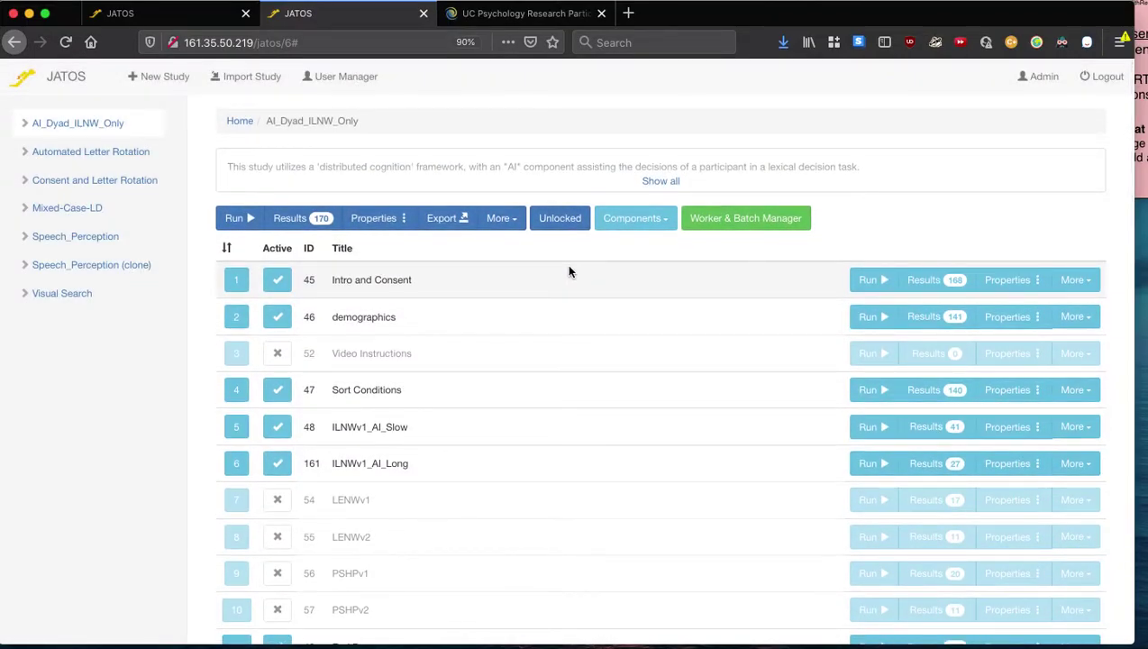
Step: Import ai_dyad_ilnw_only(1).jzip from the Downloads folder as a study on the JATOS server
left_click(240, 83)
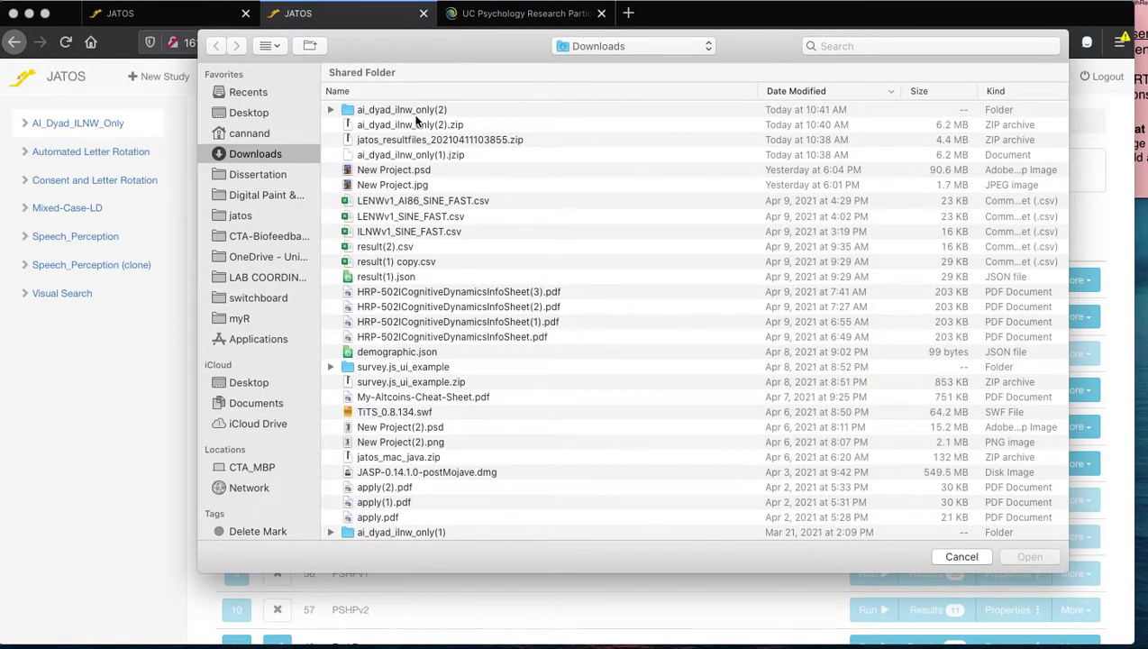
left_click(412, 127)
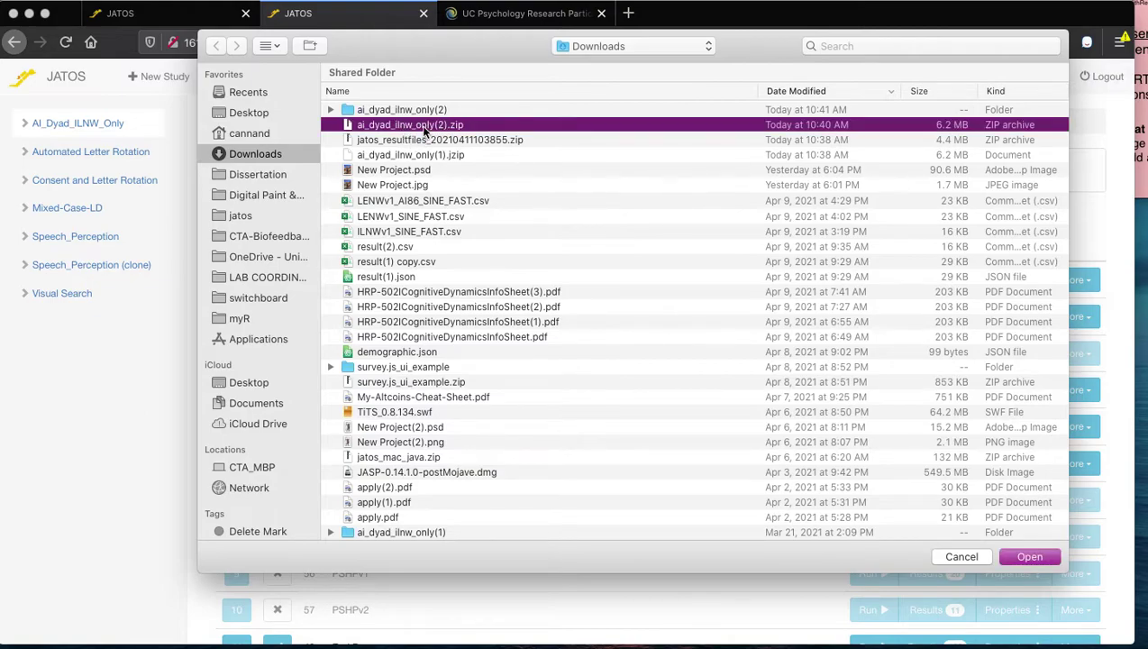
left_click(418, 156)
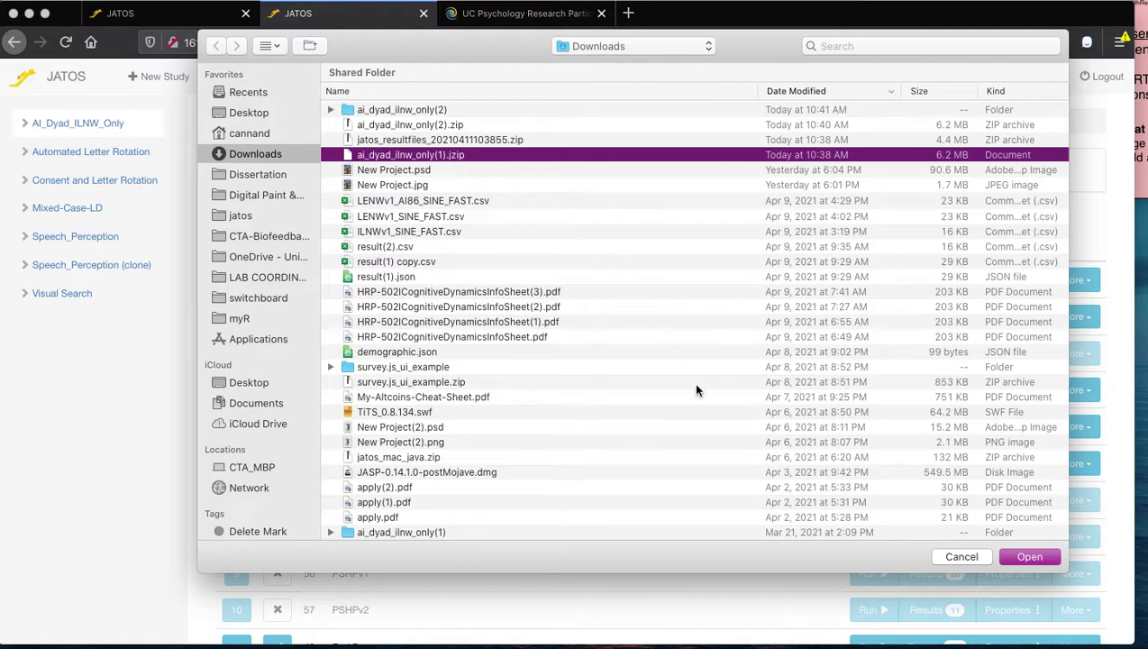
left_click(1017, 554)
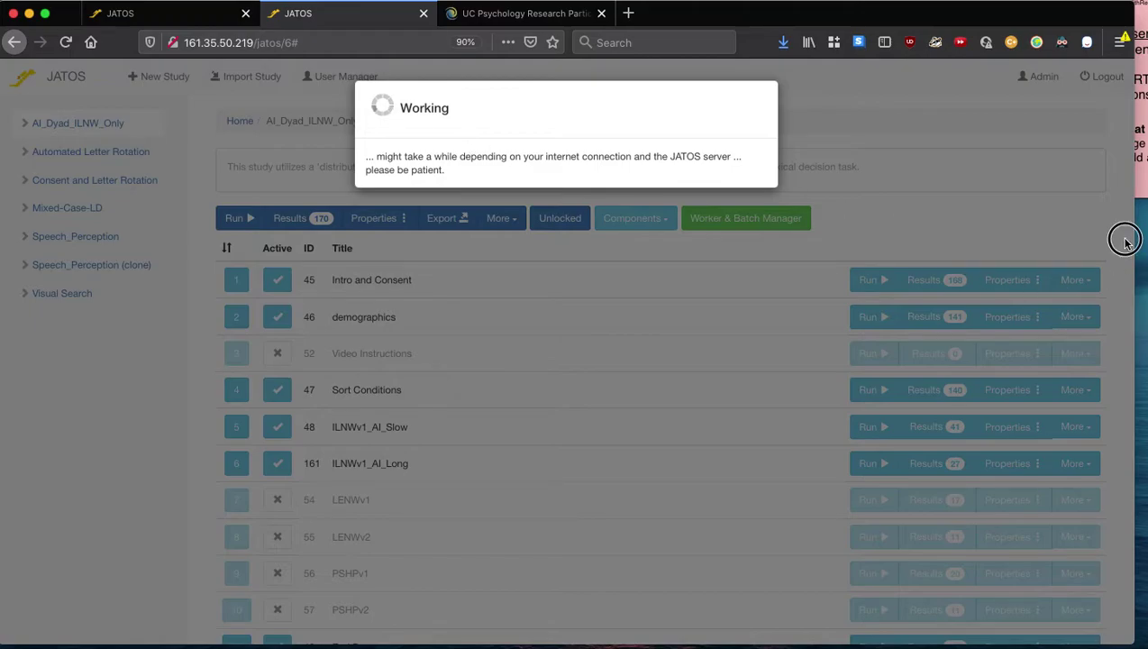
Step: Narrow the JATOS browser window and move the UC Psychology Research Participation System page into its own window beside it
left_click_drag(1137, 238, 487, 246)
left_click_drag(365, 12, 574, 39)
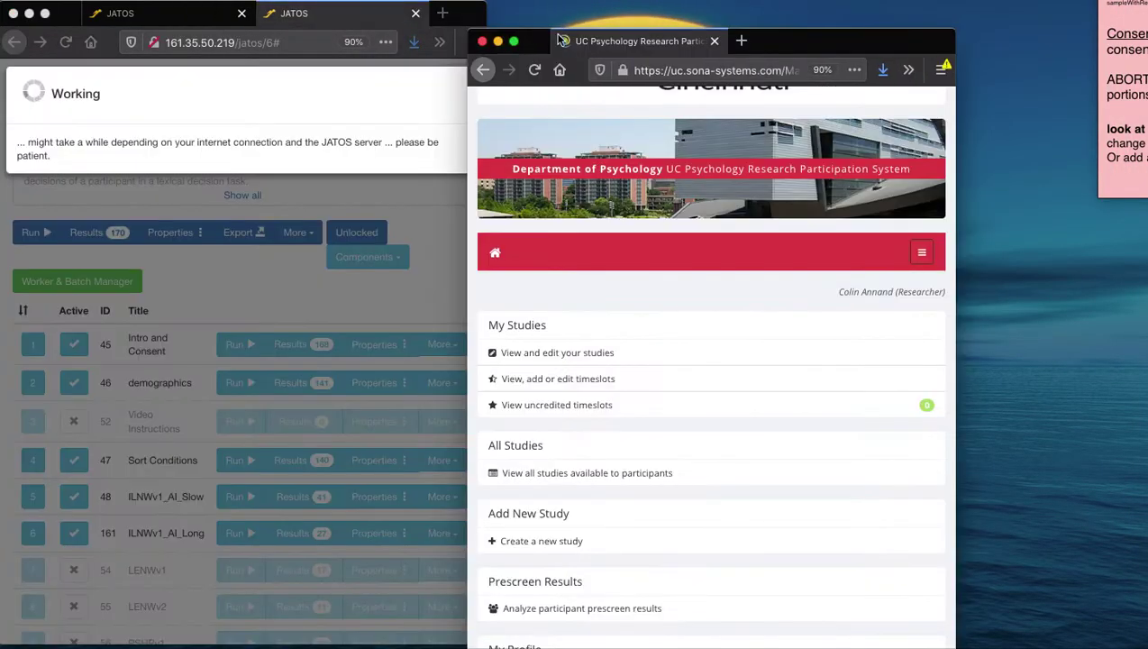
left_click_drag(770, 45, 792, 15)
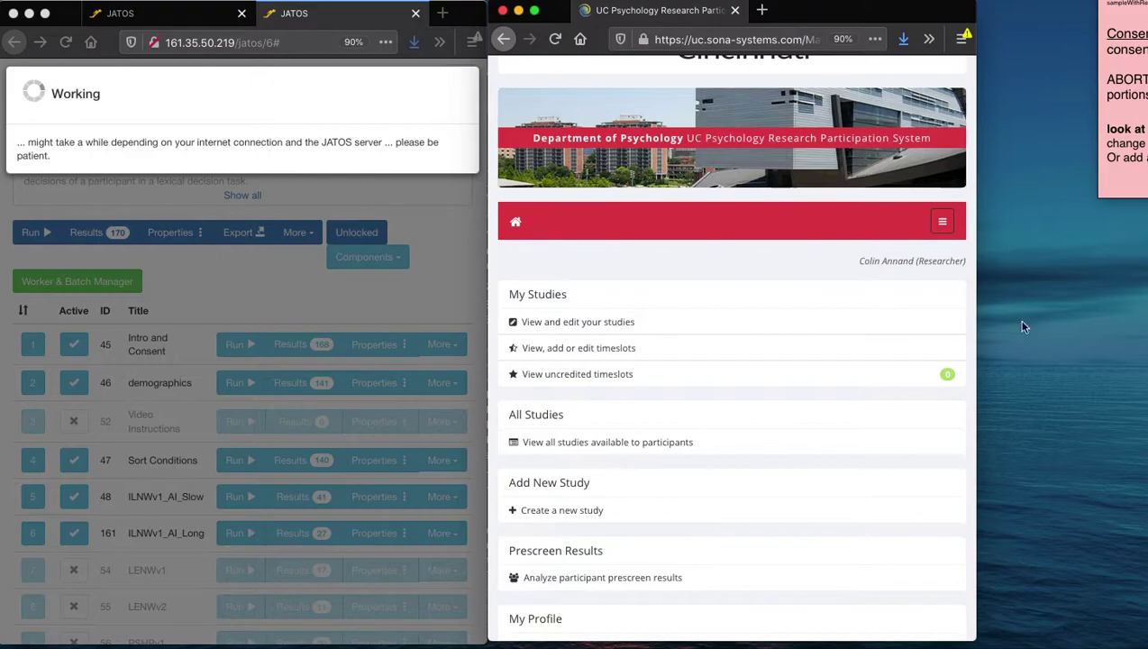
Step: Widen the Sona window, reload the researcher home page and review its study, prescreen and profile sections
left_click_drag(977, 326, 1135, 320)
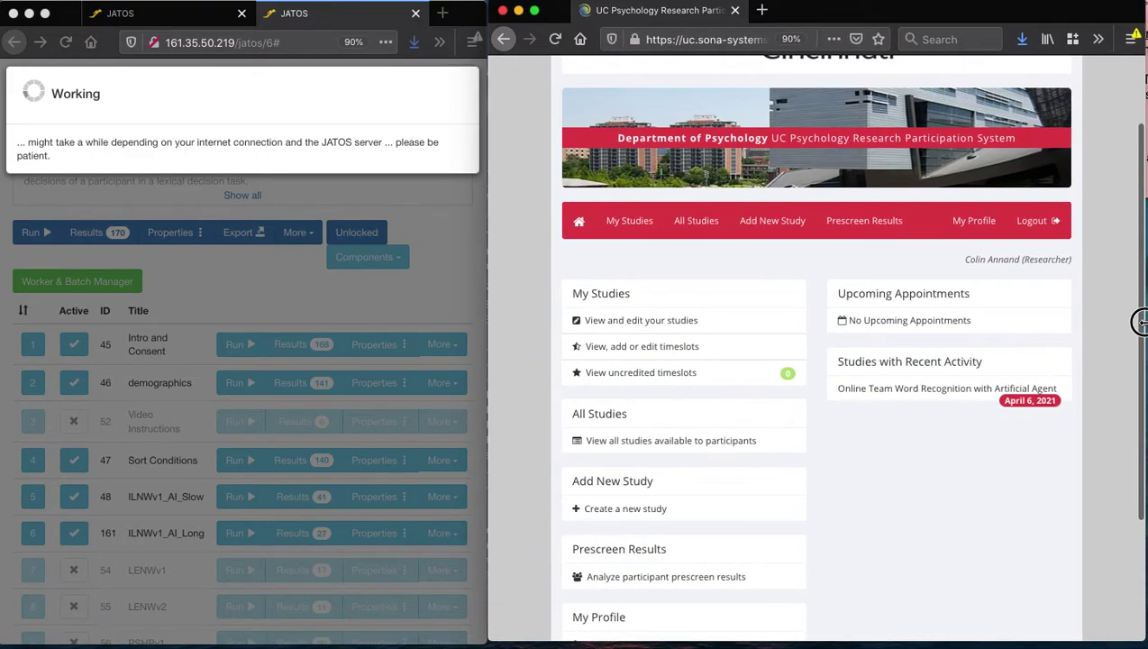
left_click(578, 221)
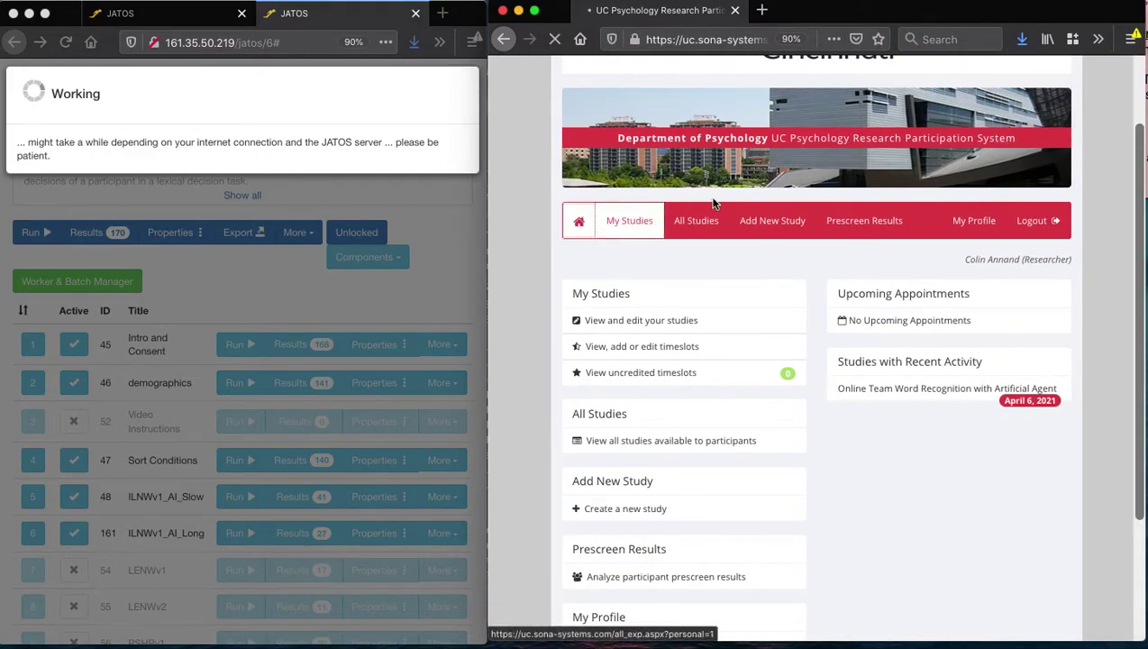
scroll(744, 194, "down", 2)
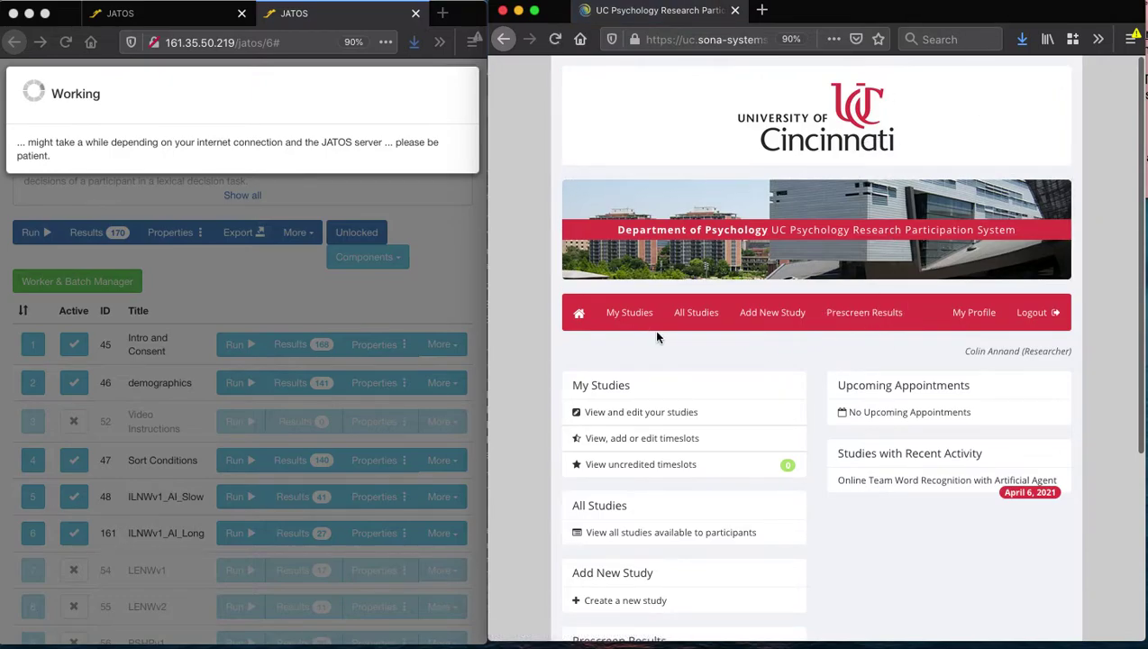
scroll(656, 336, "down", 2)
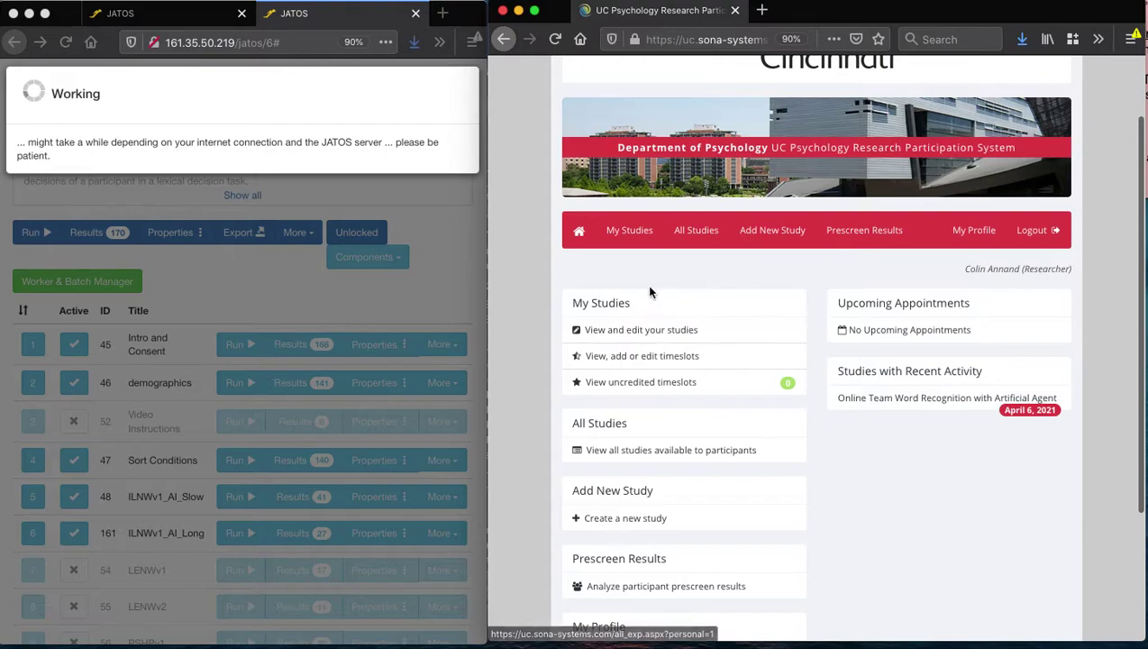
scroll(647, 356, "down", 2)
scroll(646, 342, "down", 3)
scroll(613, 334, "up", 1)
scroll(587, 327, "up", 1)
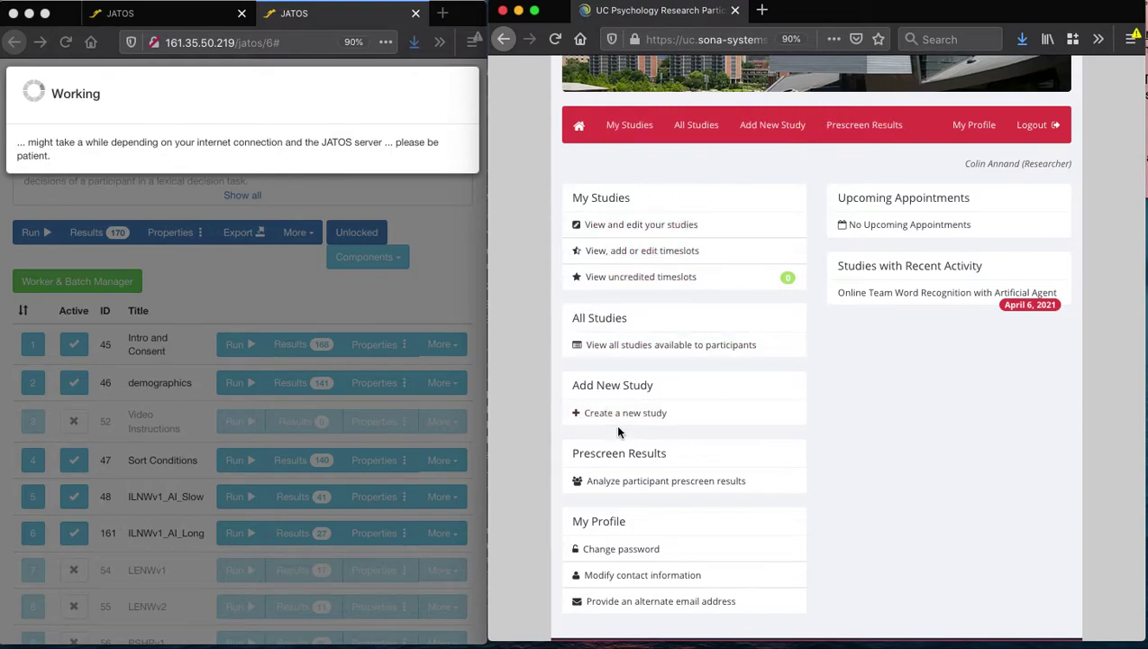
Step: List your own studies in Sona, widen the window further and find Online Team Word Recognition with Artificial Agent among the active studies
left_click(609, 226)
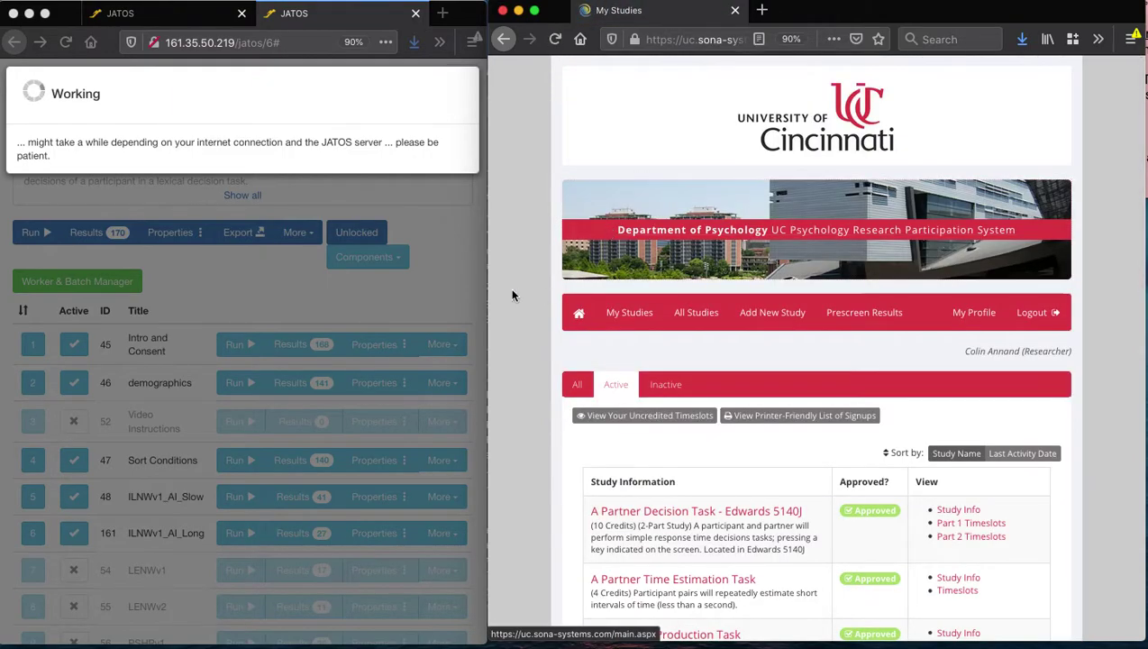
left_click_drag(488, 278, 194, 274)
scroll(254, 342, "down", 3)
scroll(386, 245, "down", 3)
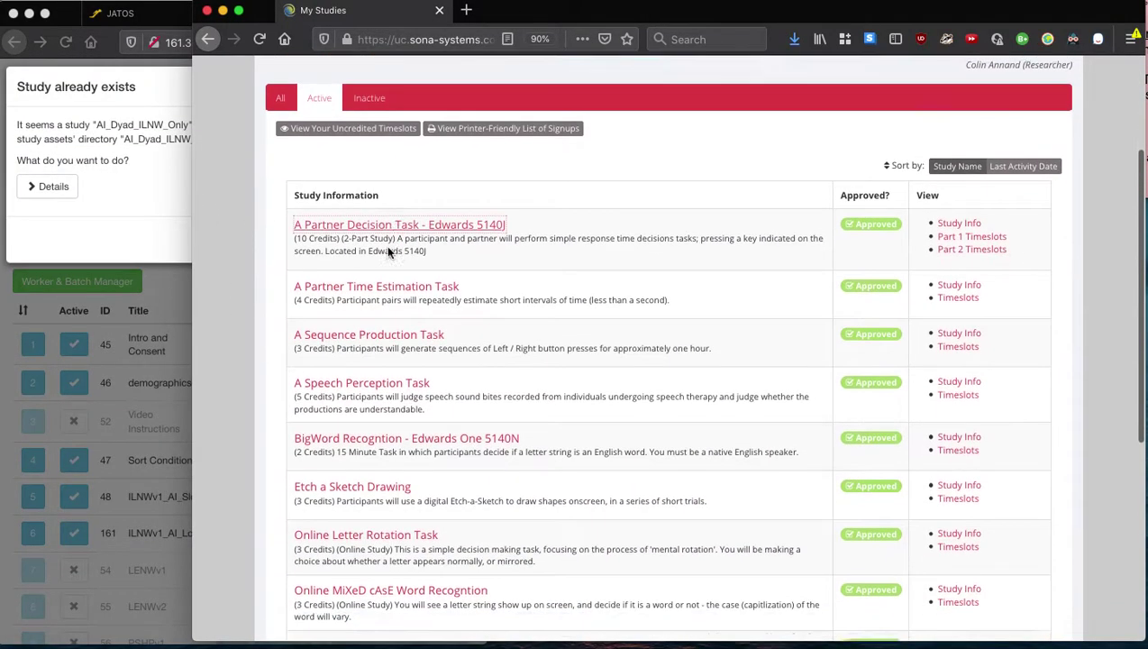
scroll(399, 244, "down", 2)
scroll(398, 244, "down", 2)
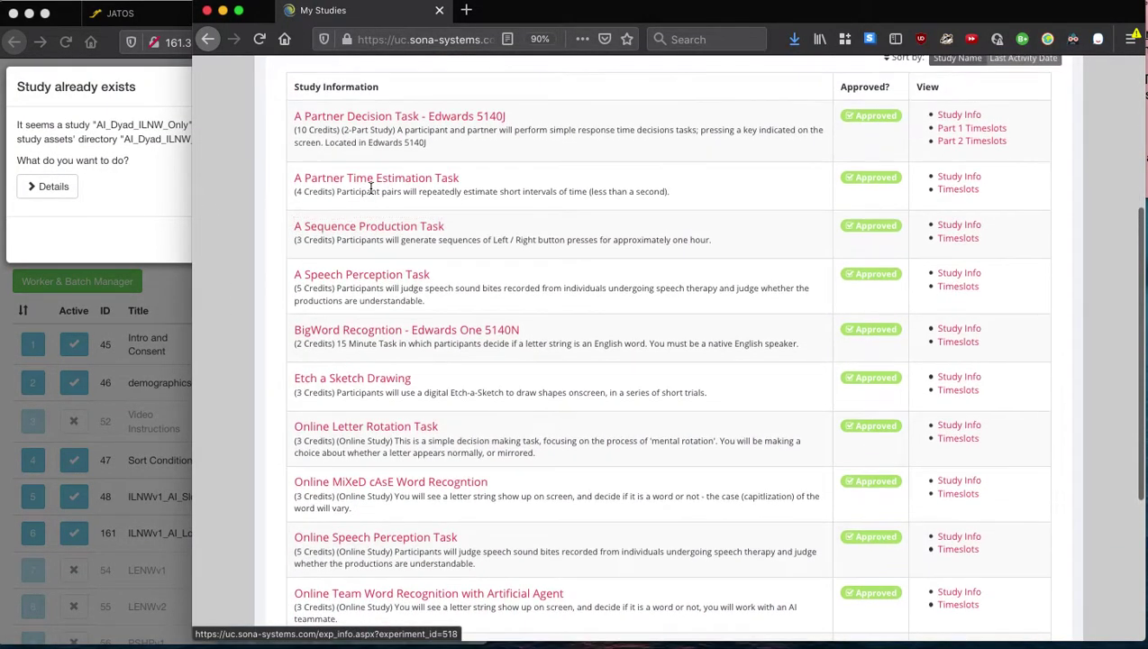
scroll(384, 163, "down", 3)
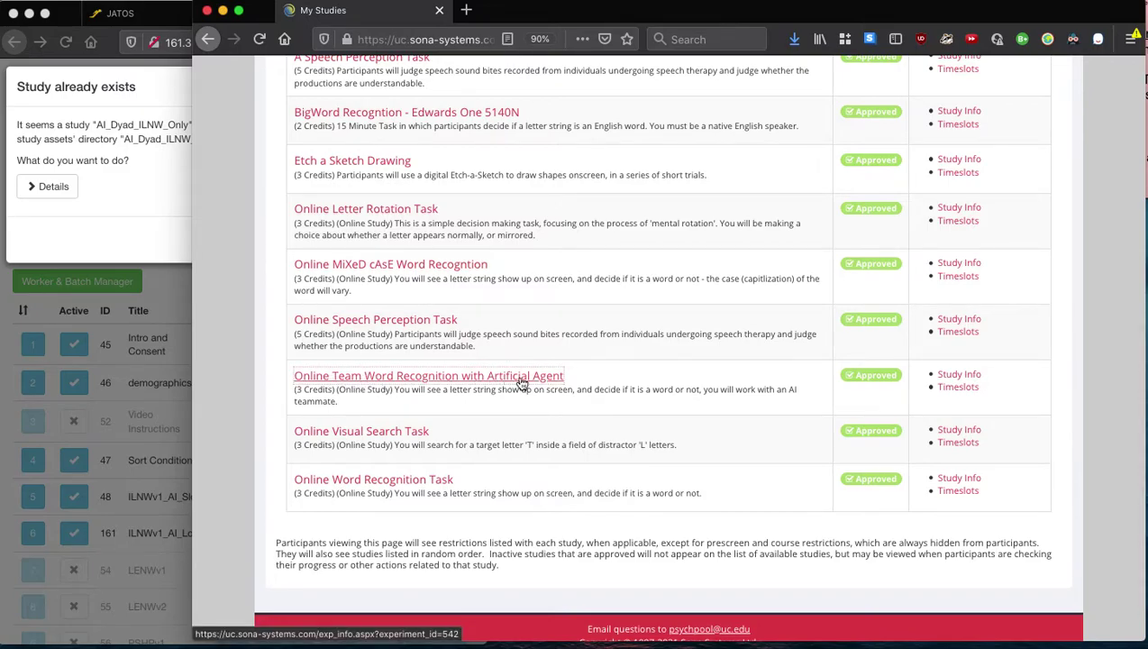
Step: Open the study info of Online Team Word Recognition with Artificial Agent and review its status, credits, website and description
left_click(958, 375)
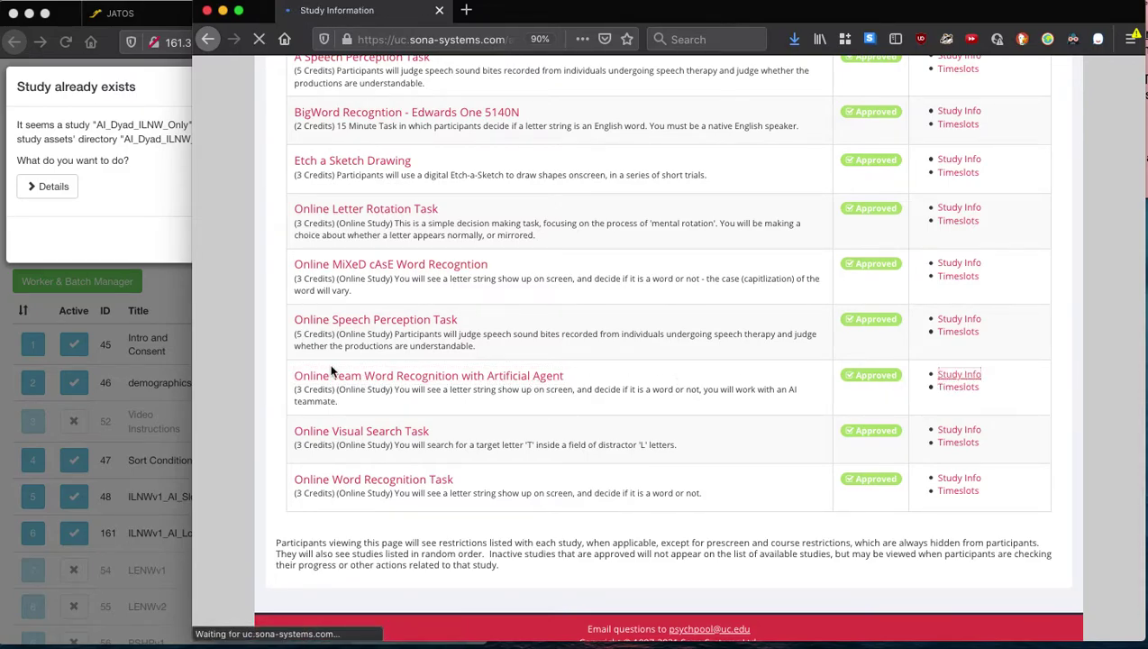
scroll(668, 371, "down", 3)
scroll(673, 371, "down", 1)
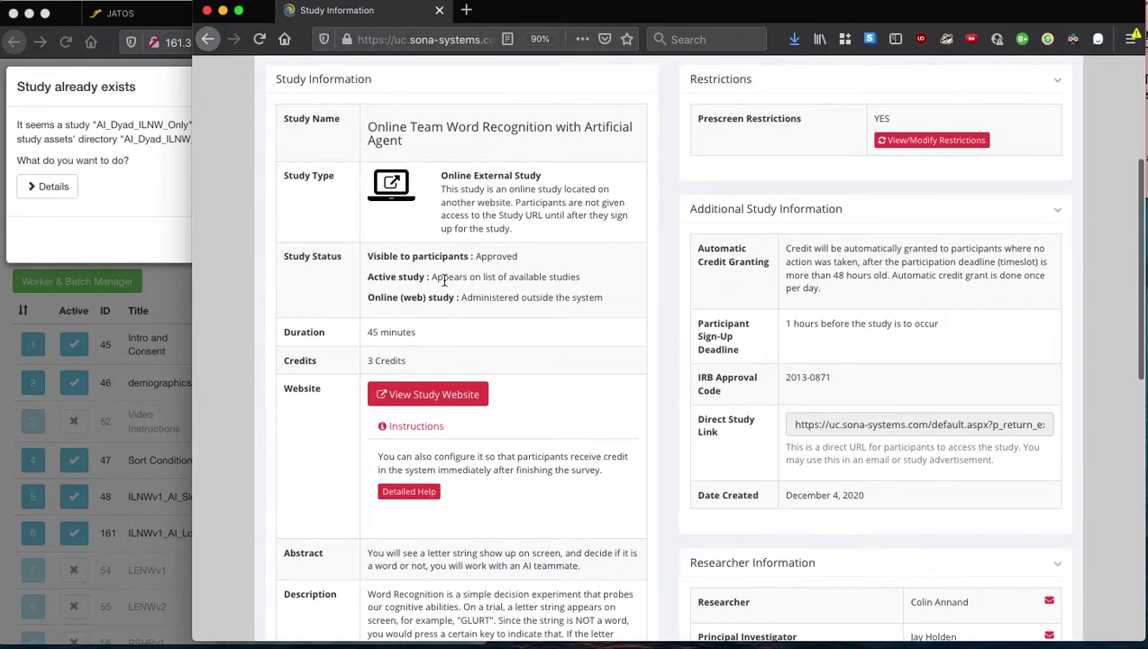
scroll(579, 370, "down", 6)
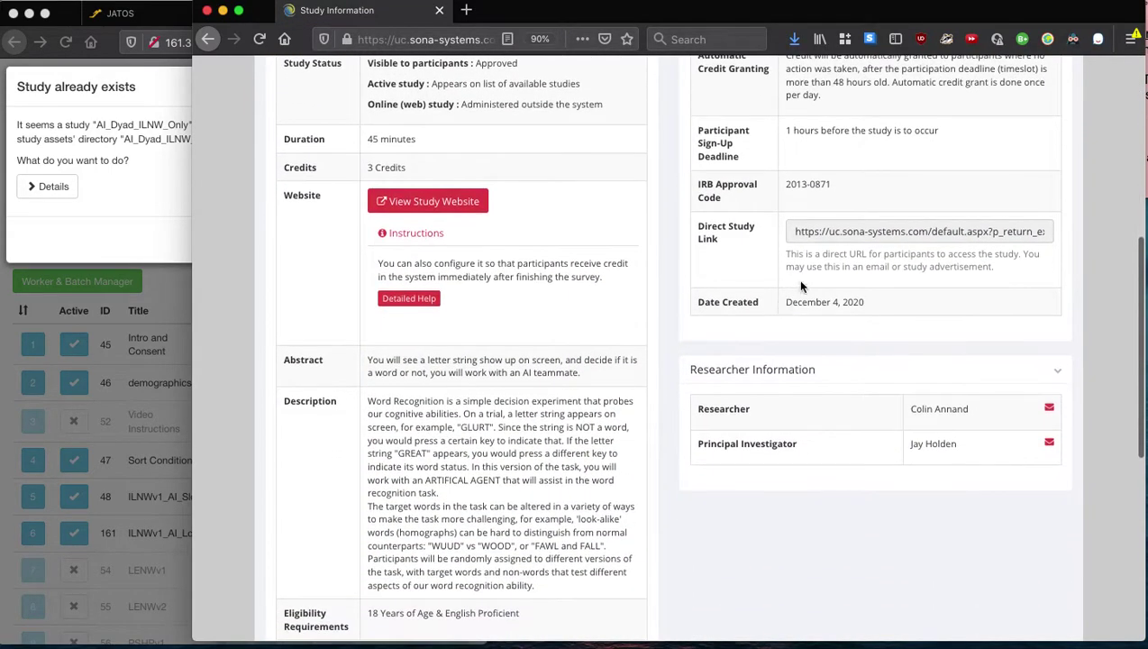
scroll(636, 244, "up", 8)
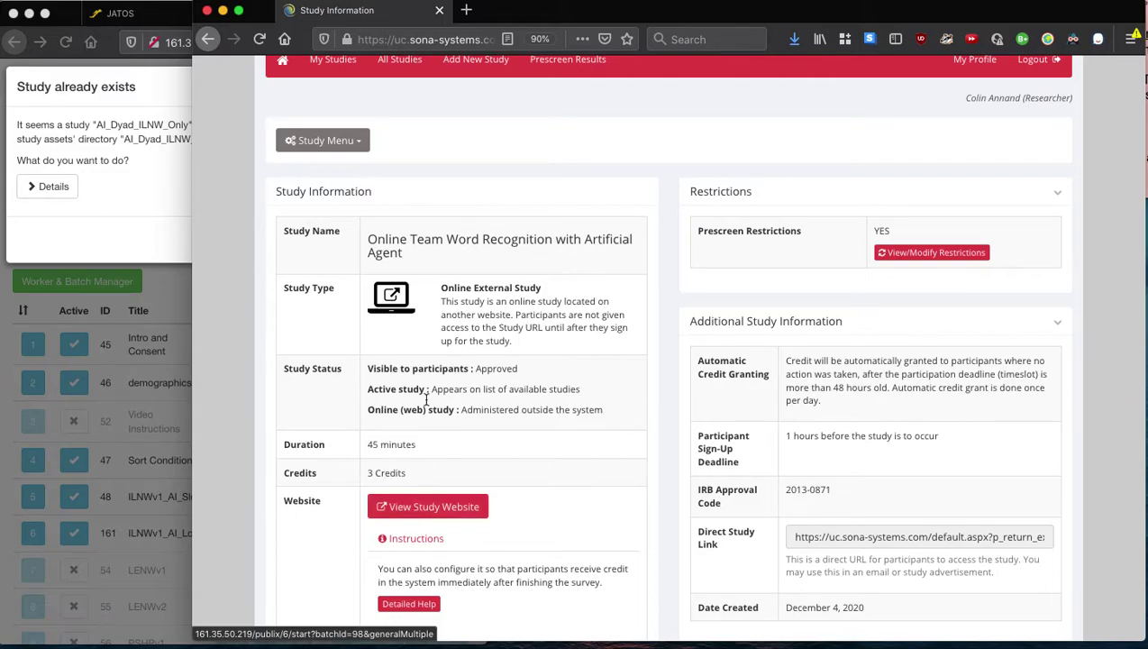
Step: Open the Sona study's information for changing and highlight its Study URL
left_click(359, 141)
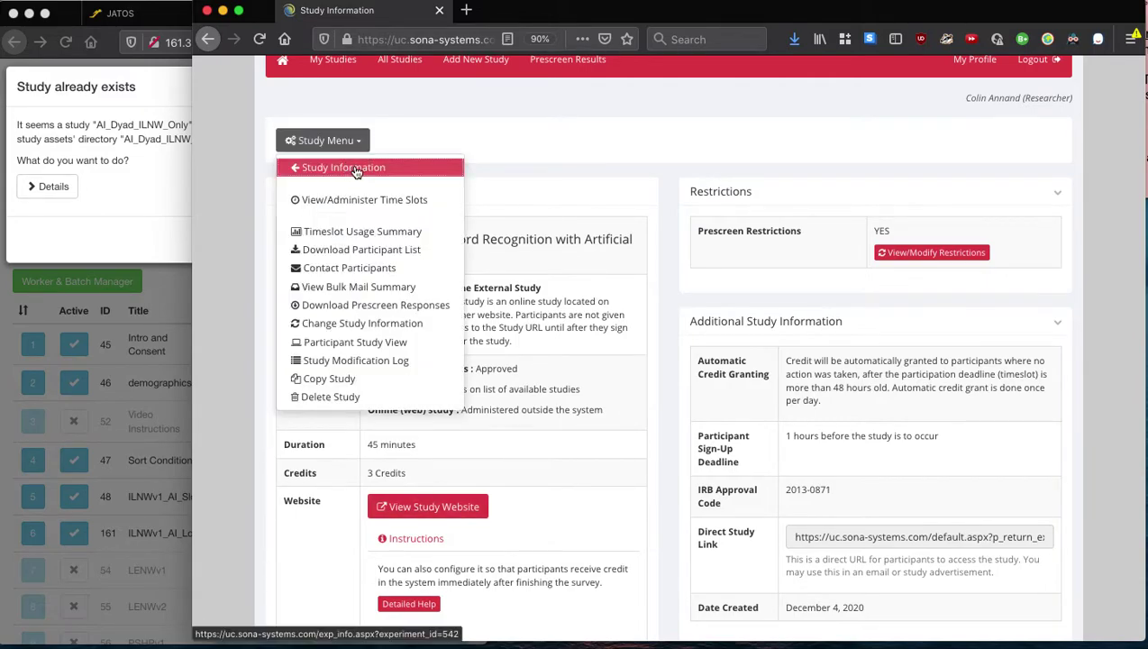
left_click(360, 324)
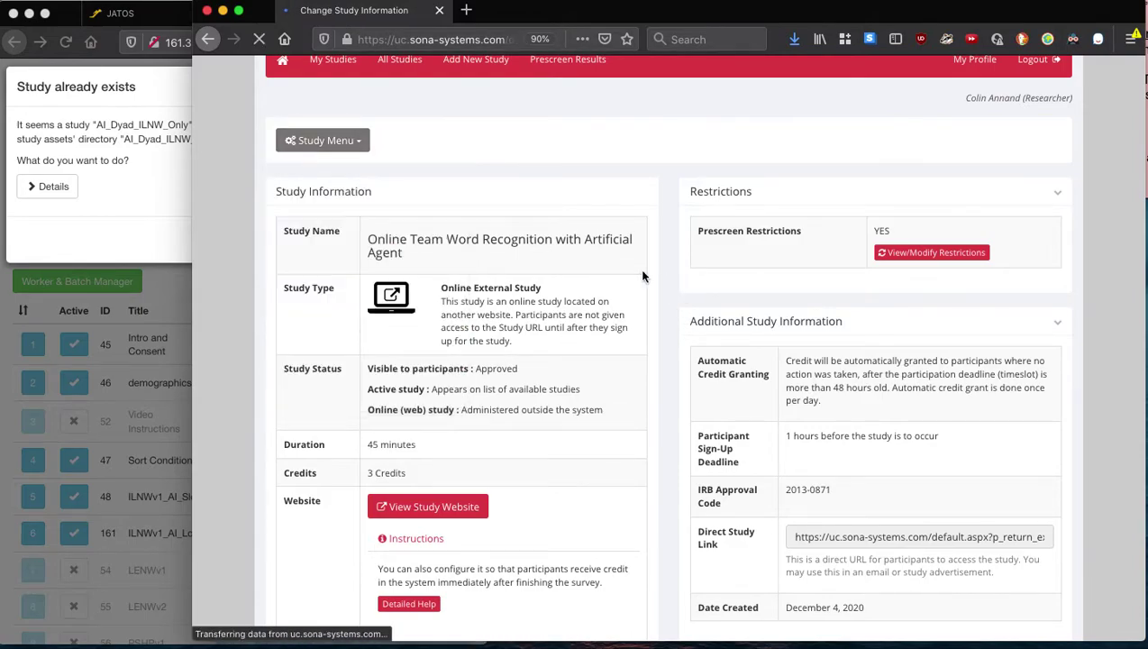
scroll(533, 268, "down", 5)
scroll(537, 270, "down", 15)
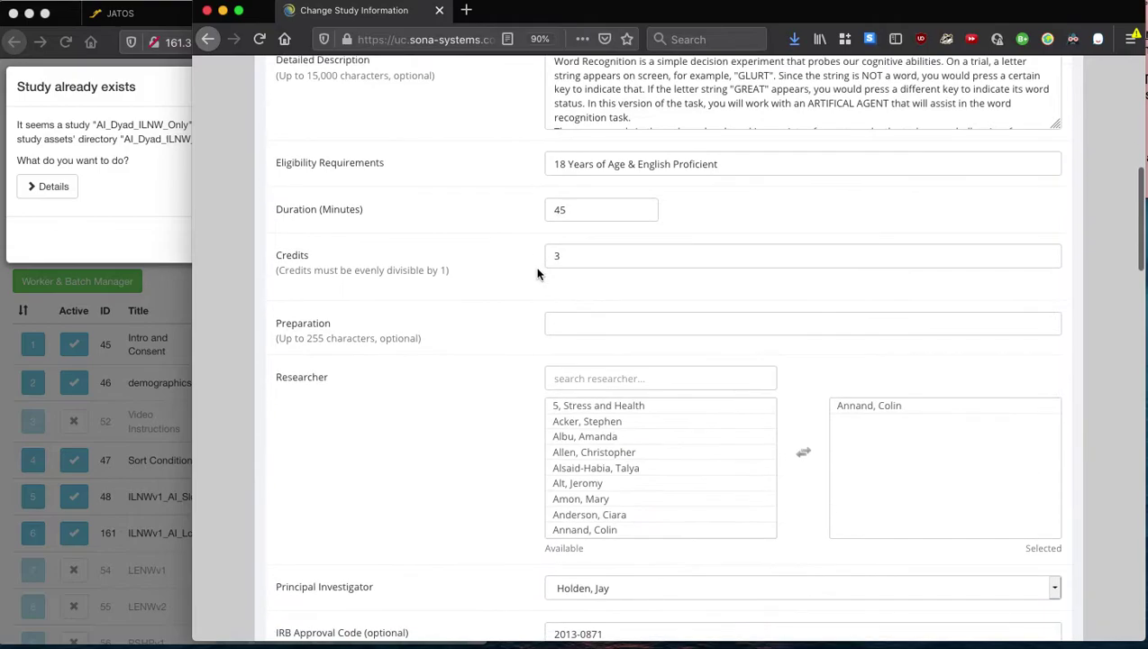
scroll(538, 265, "down", 10)
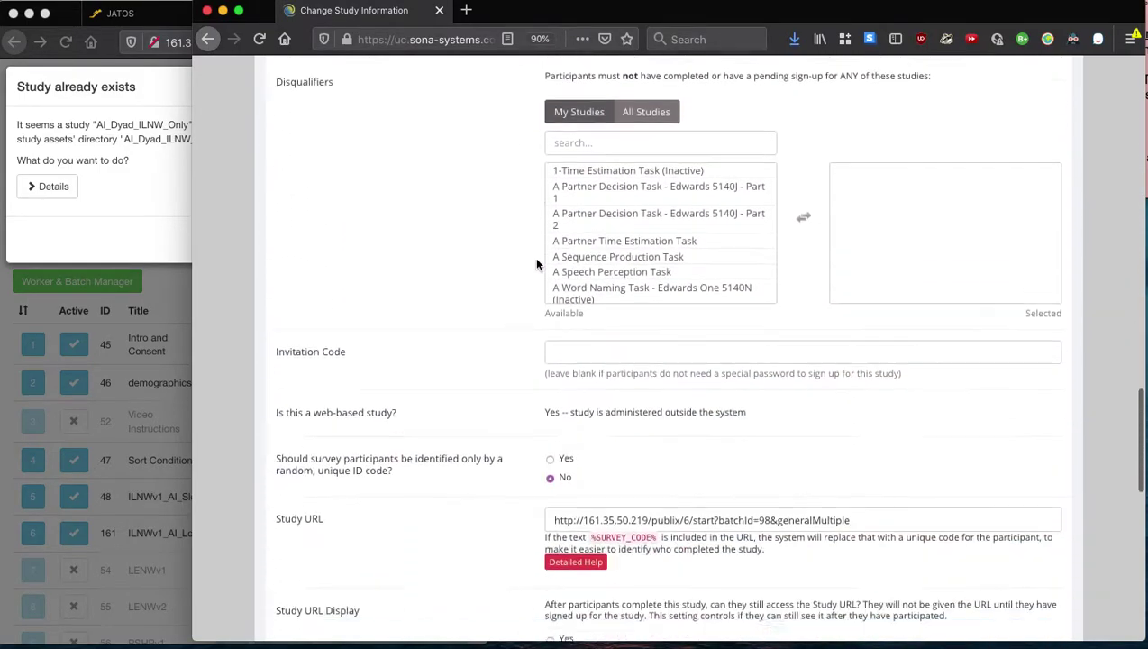
left_click_drag(747, 126, 517, 125)
scroll(337, 149, "up", 1)
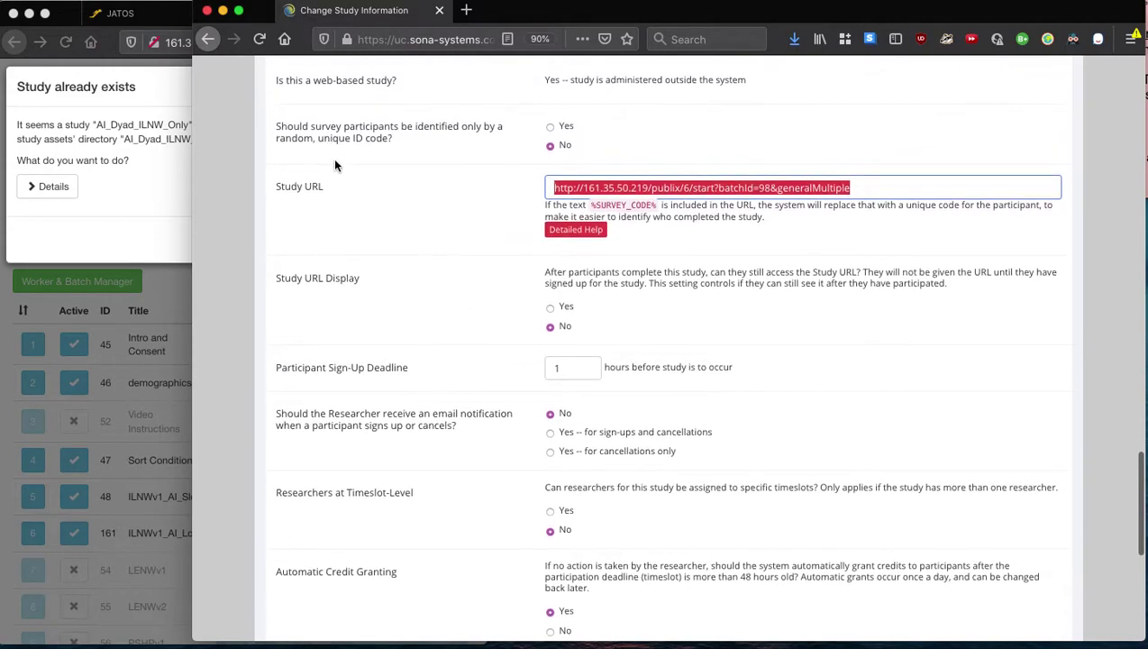
Step: Return to the JATOS window, widen it across the screen and expand the details of the Study already exists dialog
left_click(146, 199)
left_click_drag(489, 255, 1118, 308)
left_click(380, 202)
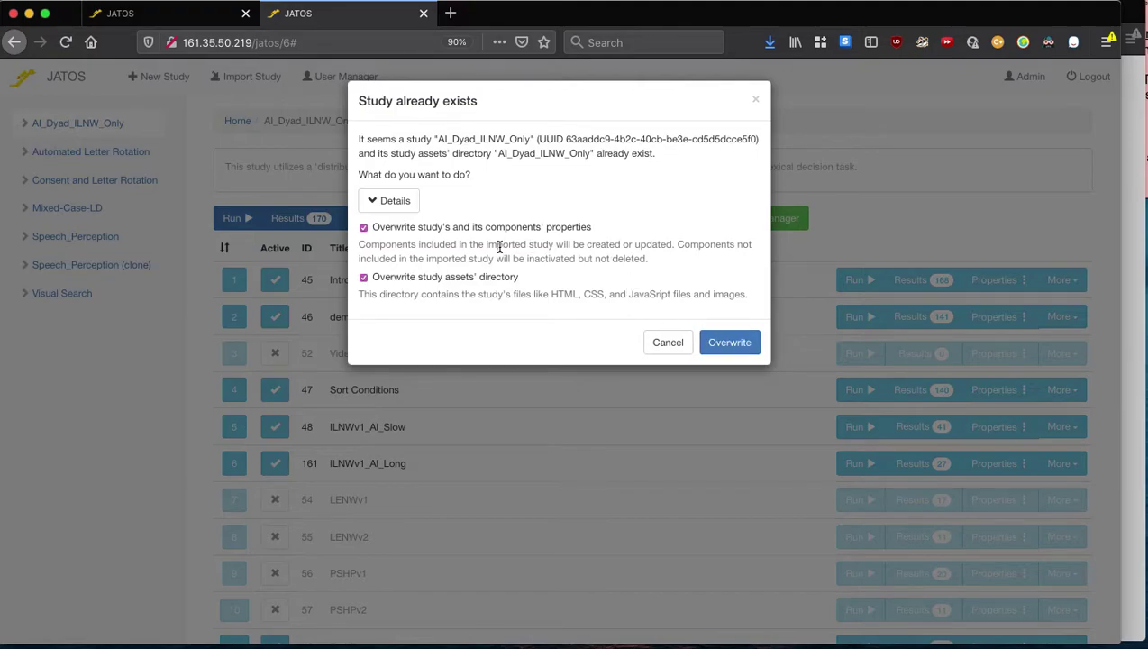
Step: Read the note on components not included in the import, then overwrite the existing study's component properties and assets directory
left_click_drag(360, 245, 645, 259)
left_click(682, 263)
left_click_drag(679, 247, 658, 262)
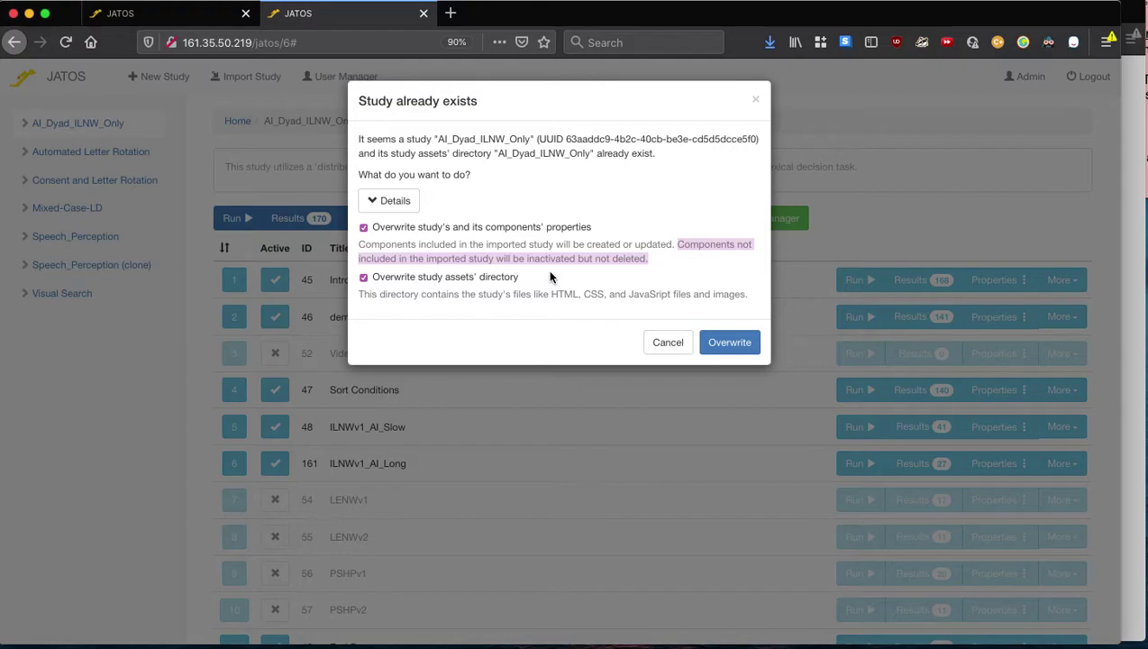
left_click(719, 345)
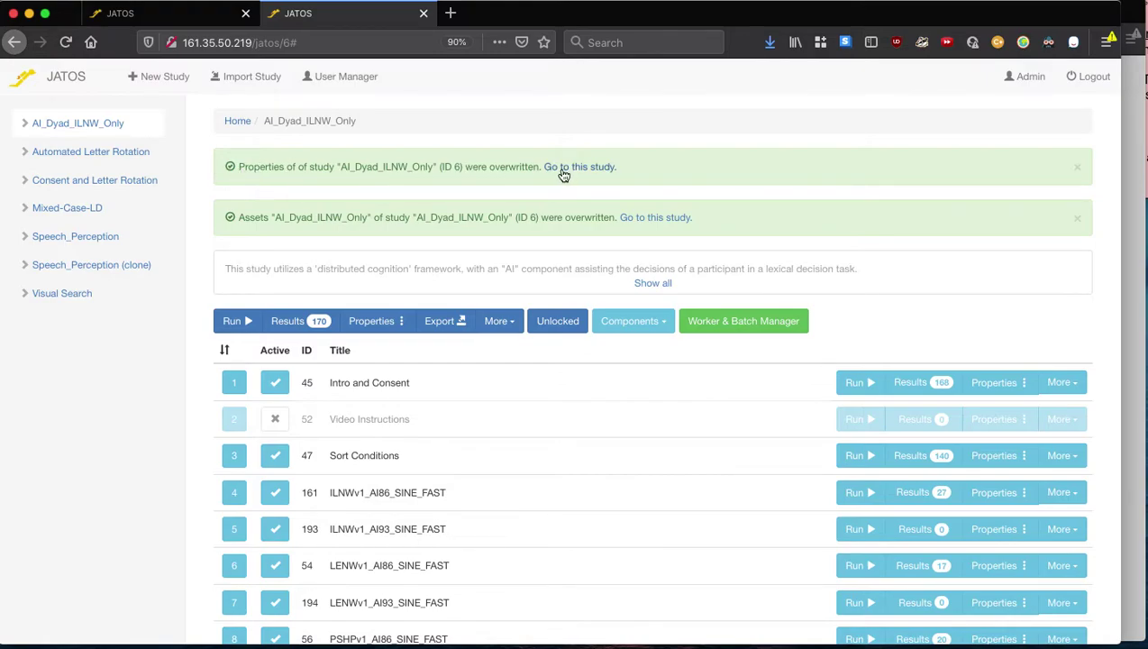
Step: Examine the overwritten study's component list on the server, checking the order, titles and active states
scroll(399, 224, "down", 3)
scroll(400, 232, "down", 10)
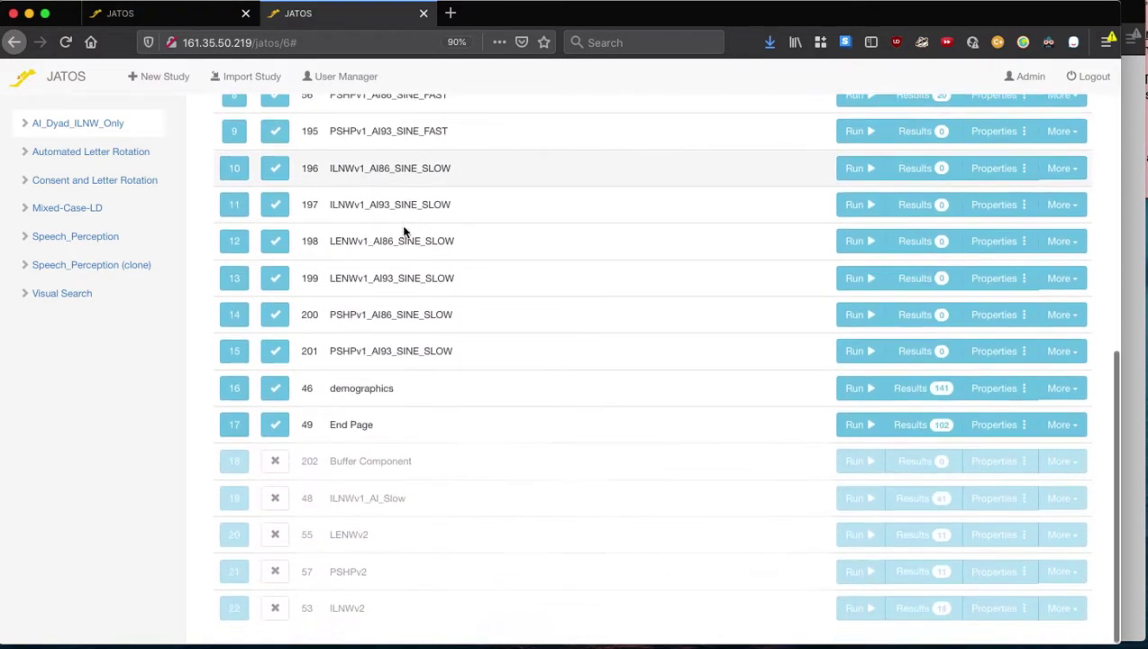
scroll(404, 233, "up", 3)
scroll(405, 232, "up", 5)
scroll(402, 231, "down", 3)
scroll(402, 228, "up", 1)
scroll(342, 167, "down", 1)
scroll(347, 176, "up", 3)
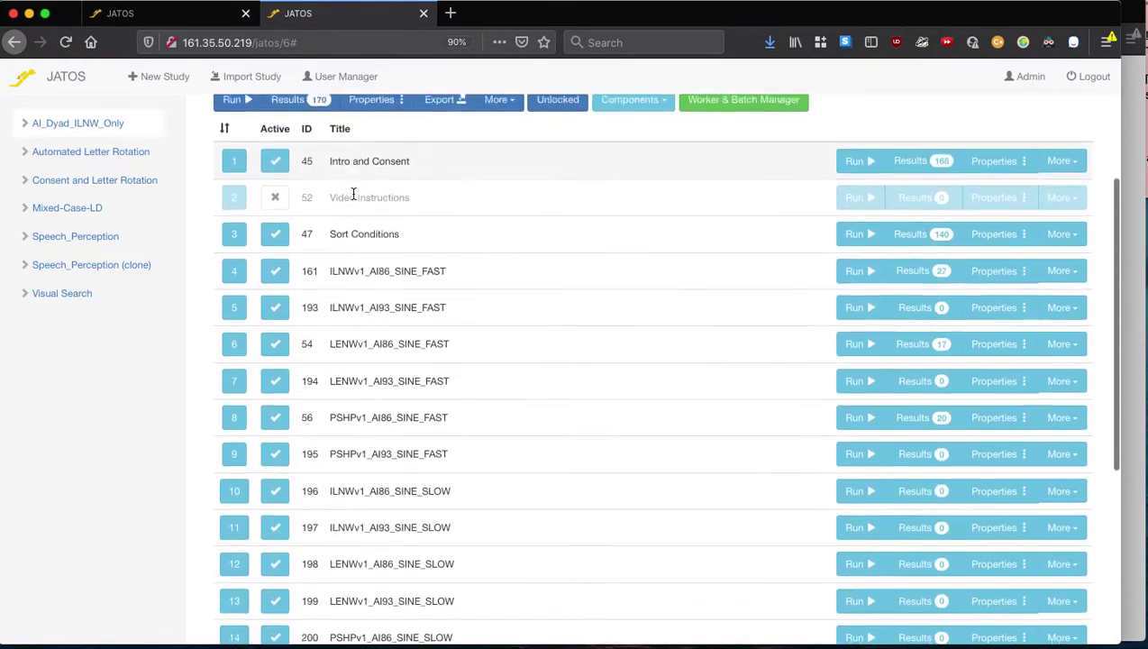
scroll(233, 148, "down", 2)
scroll(245, 541, "down", 2)
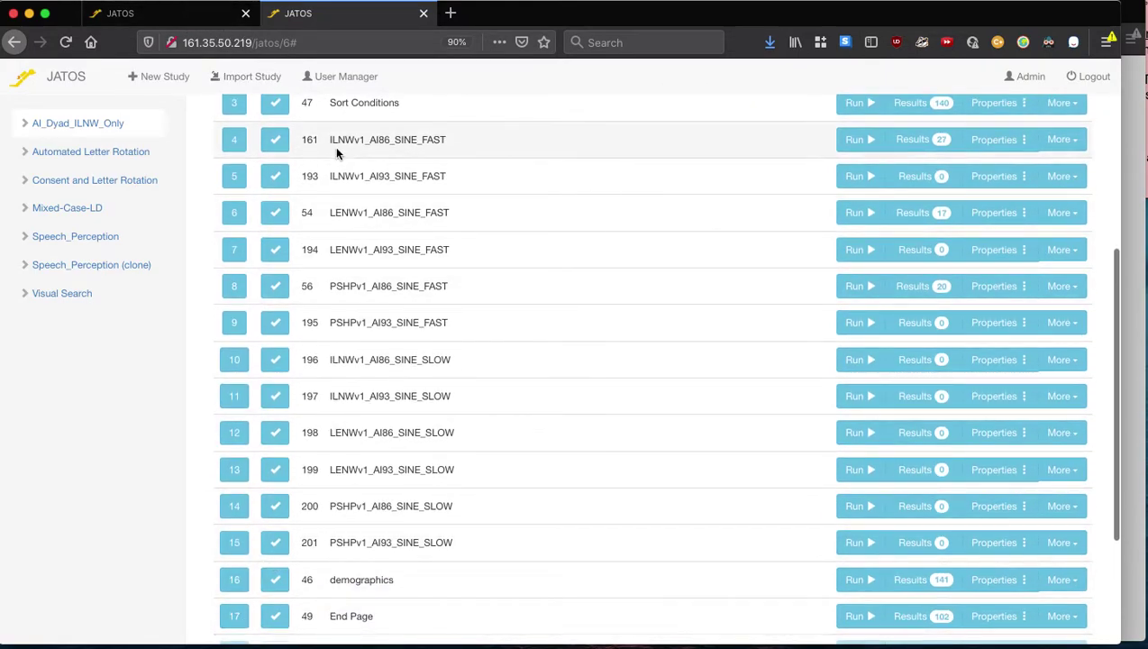
scroll(340, 187, "up", 1)
scroll(344, 189, "up", 2)
Step: Open AI_Dyad_ILNW_Only in local JATOS and review its component list for comparison with the server
left_click(207, 22)
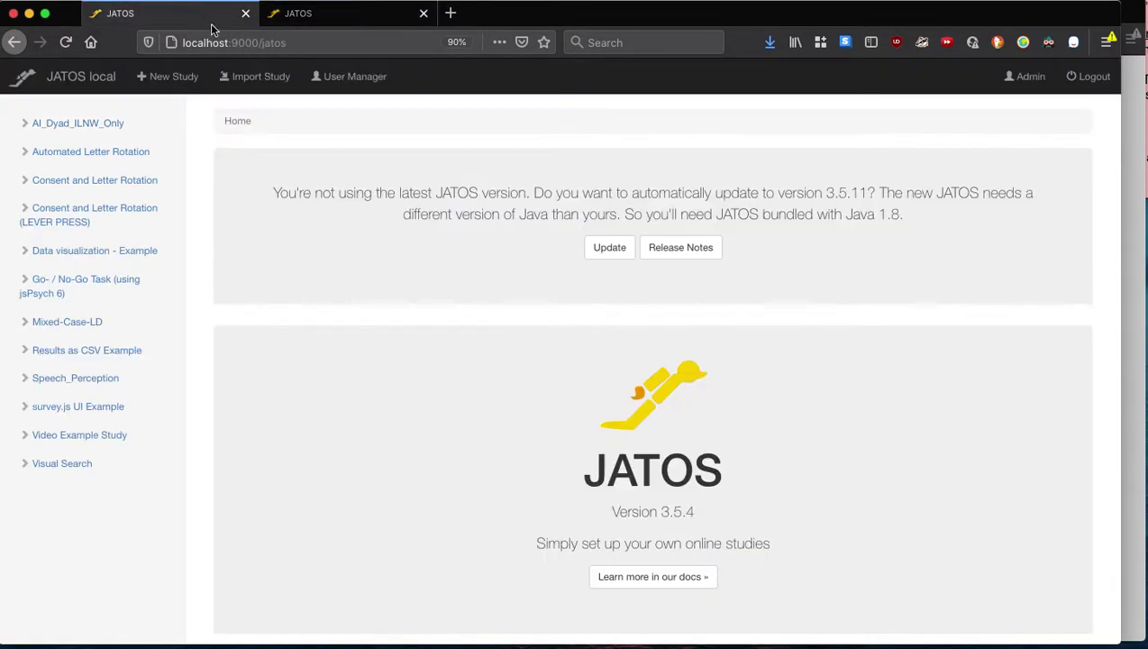
left_click(85, 122)
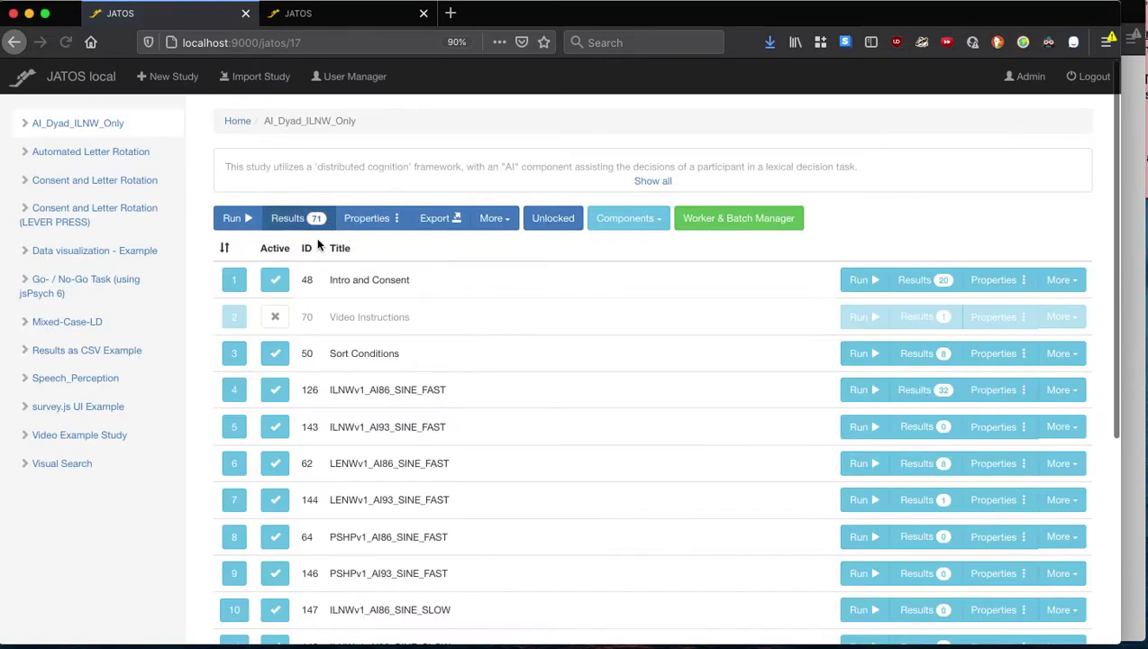
scroll(242, 273, "down", 5)
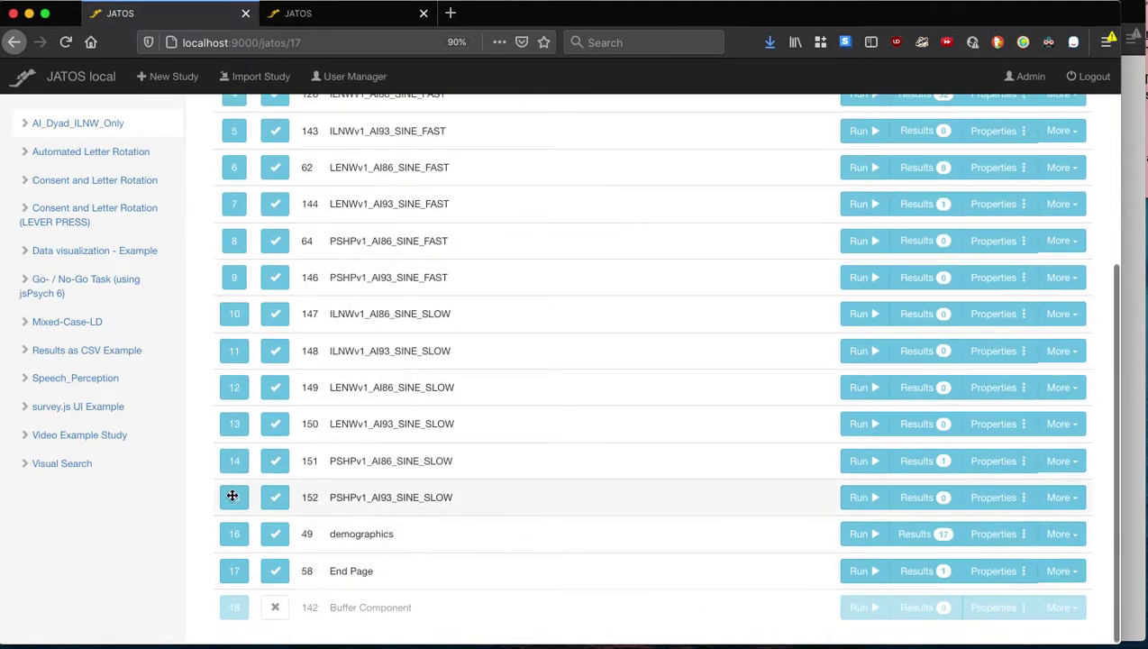
scroll(238, 480, "up", 4)
scroll(246, 463, "up", 1)
scroll(244, 458, "up", 2)
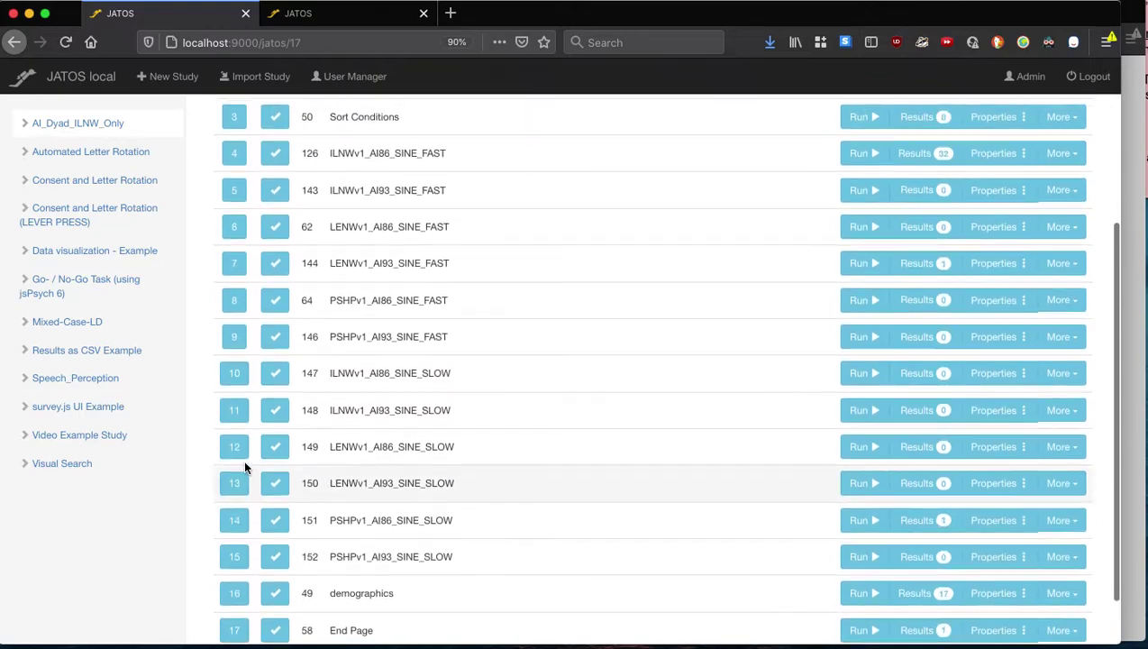
Step: Return to the server's AI_Dyad_ILNW_Only study and compare its components with the local list, including the inactive ones at the end
left_click(333, 13)
scroll(402, 224, "down", 3)
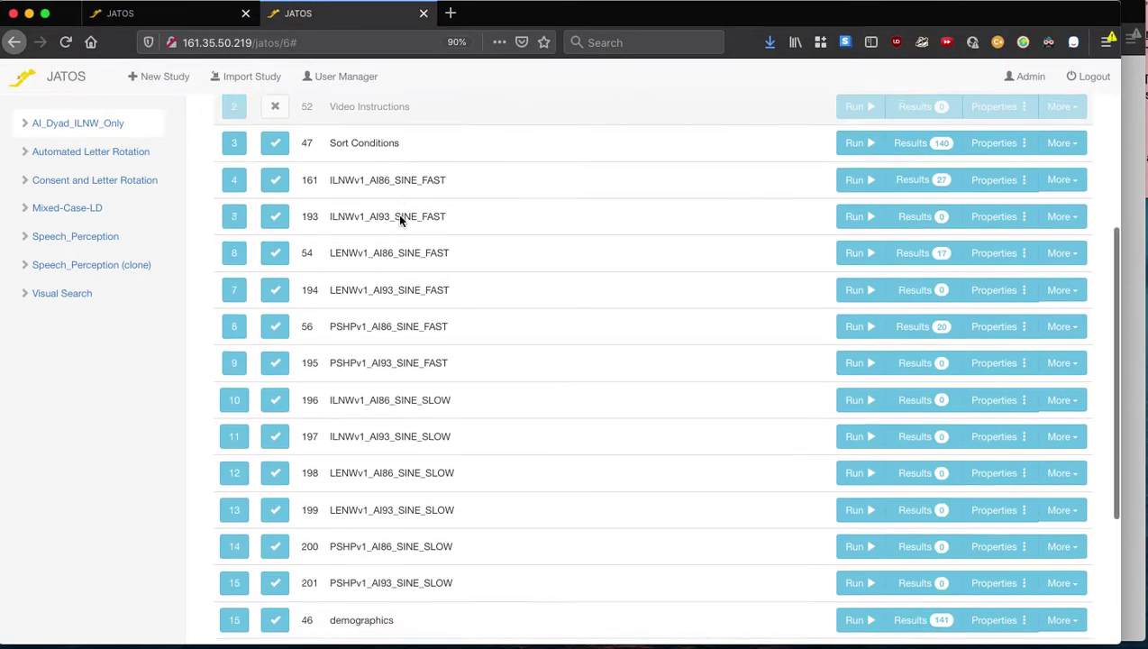
scroll(397, 213, "up", 5)
scroll(398, 214, "down", 10)
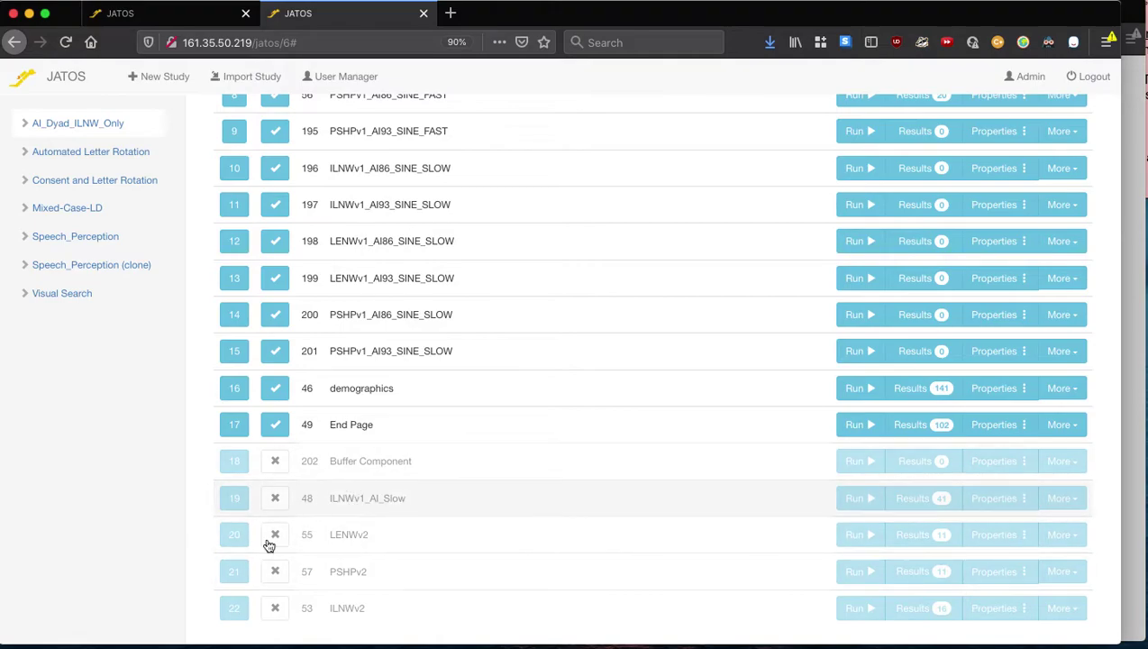
scroll(389, 536, "up", 5)
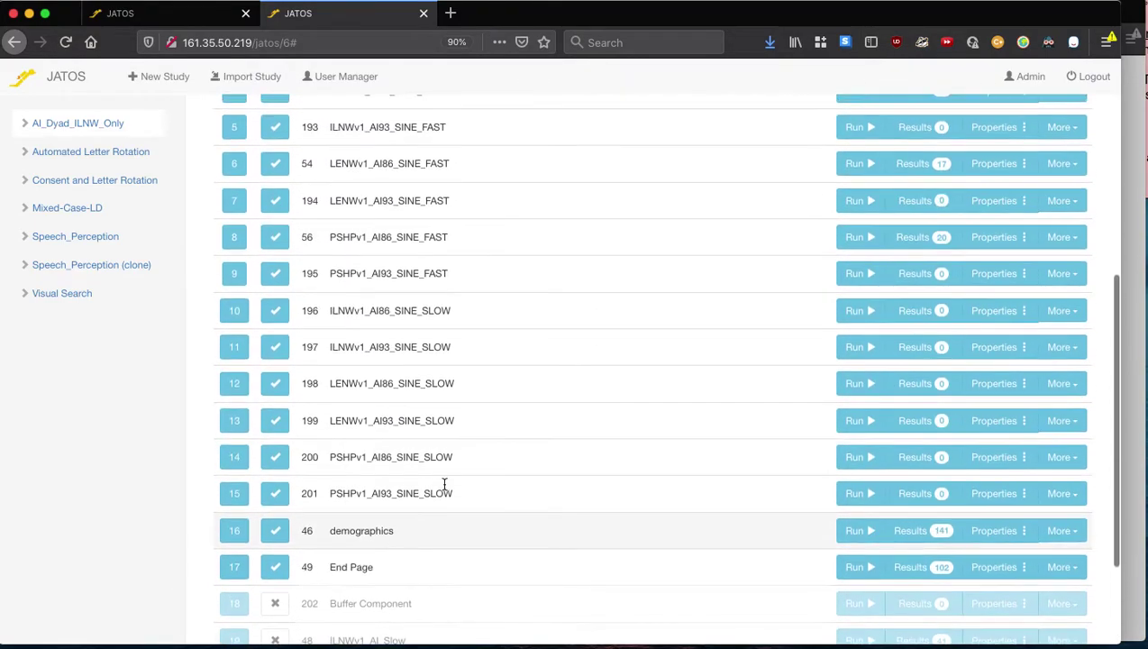
scroll(461, 343, "up", 4)
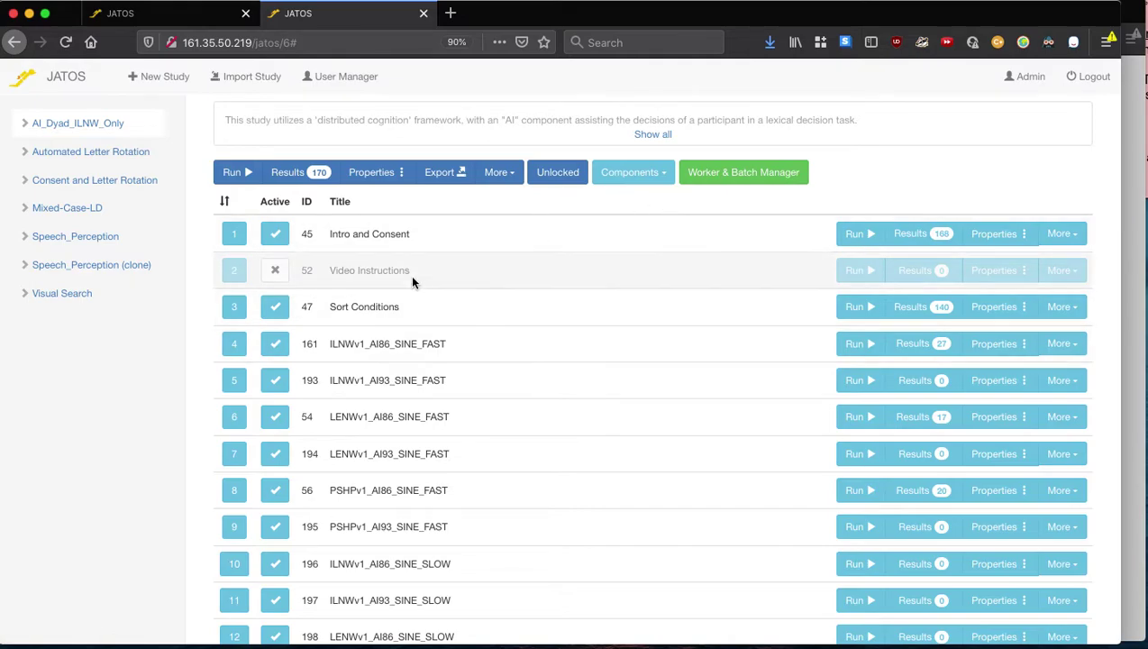
Step: Open the Sort Conditions component's properties and highlight the condition counts A to L in its JSON input
scroll(576, 234, "down", 1)
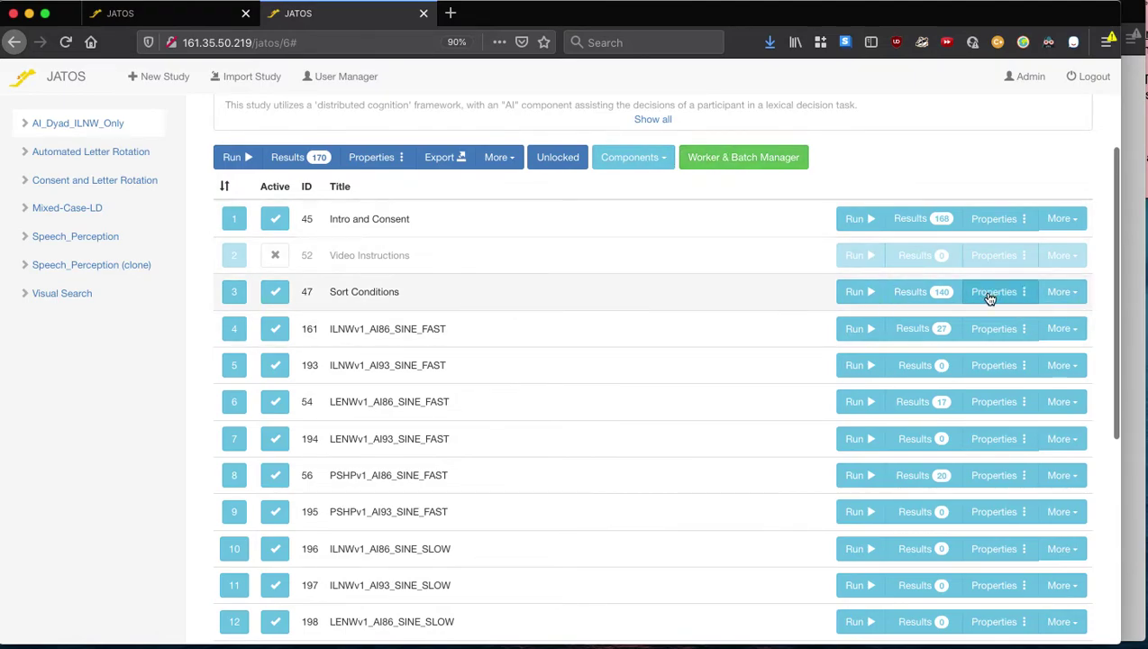
left_click_drag(353, 292, 417, 297)
left_click(335, 297)
left_click(992, 296)
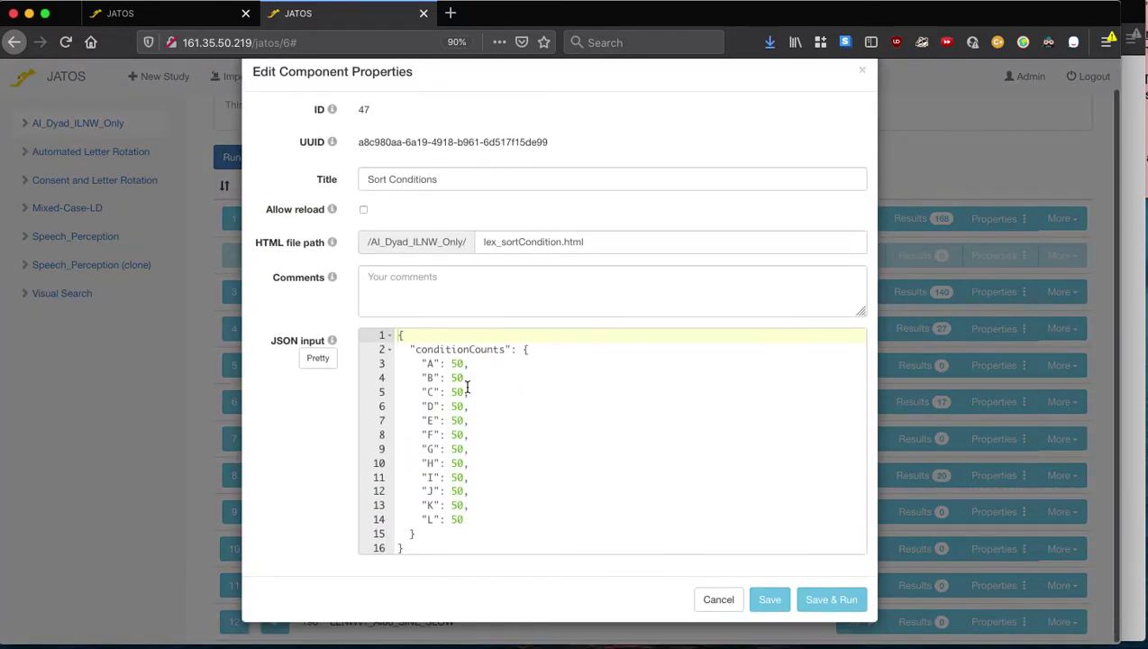
left_click_drag(420, 364, 492, 514)
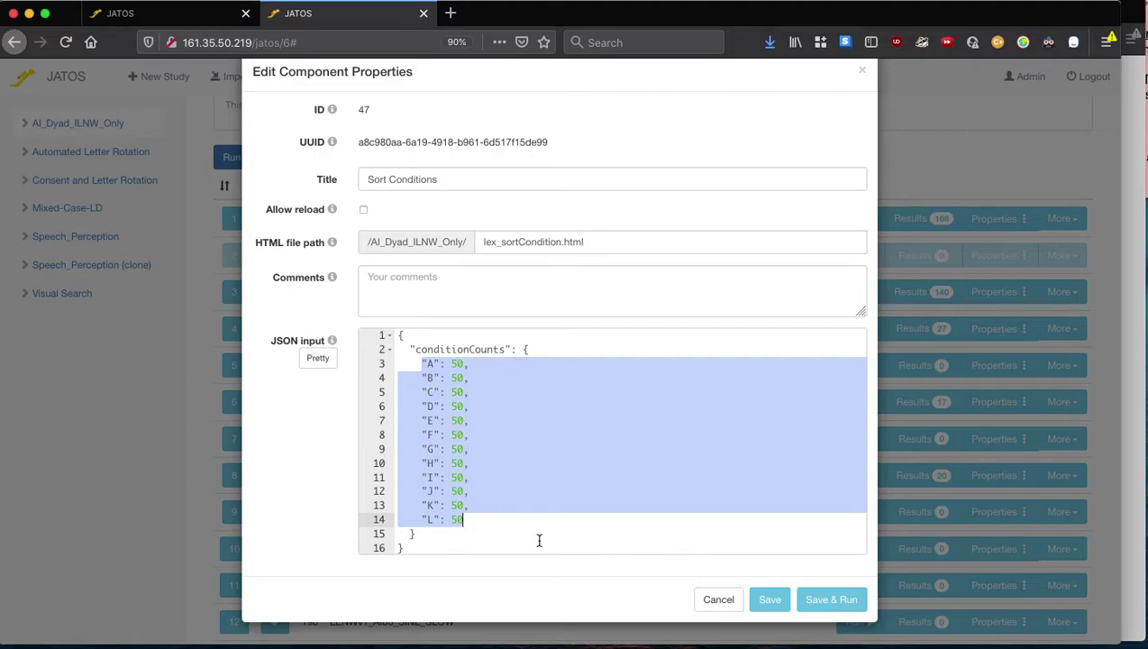
Step: Close the Sort Conditions properties, open Pilot_Batch's session data in the Worker & Batch Manager, and examine its conditions list through to the end
left_click(718, 600)
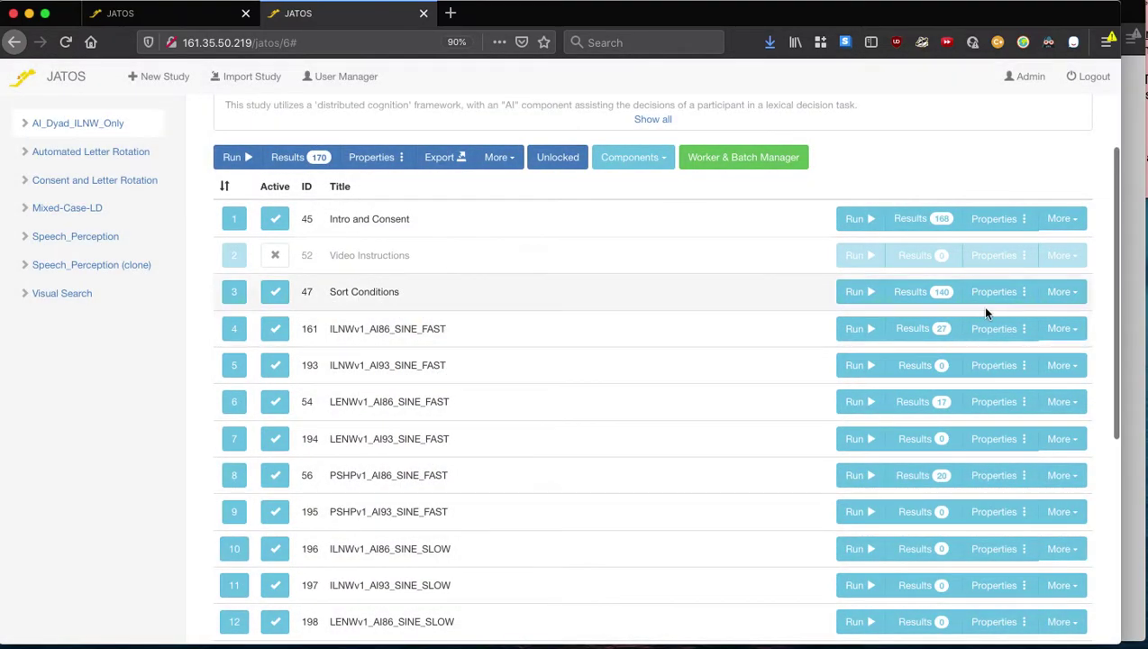
left_click(719, 160)
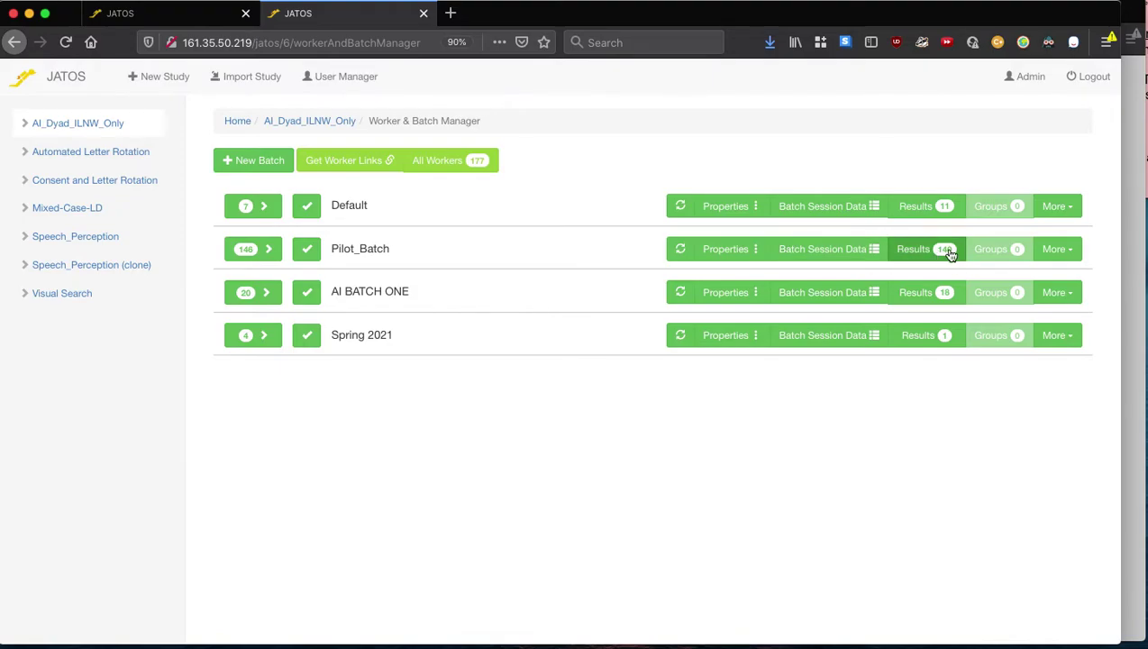
left_click(846, 247)
scroll(512, 296, "down", 3)
scroll(509, 295, "up", 3)
scroll(509, 296, "down", 12)
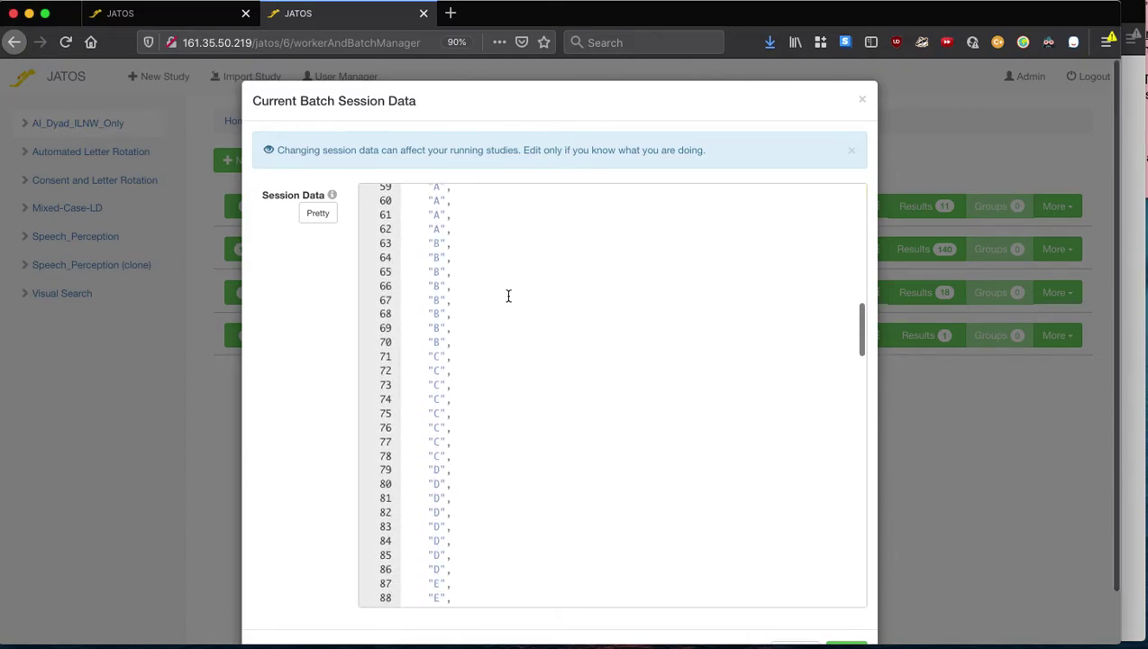
scroll(508, 295, "up", 12)
scroll(508, 295, "down", 9)
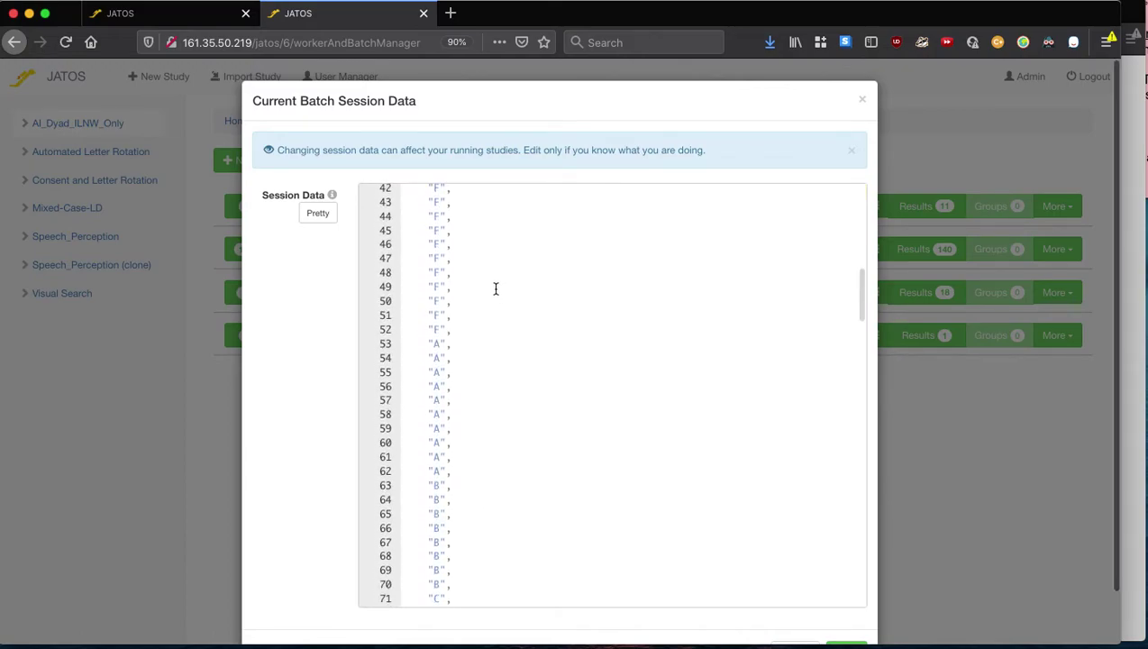
scroll(496, 289, "down", 20)
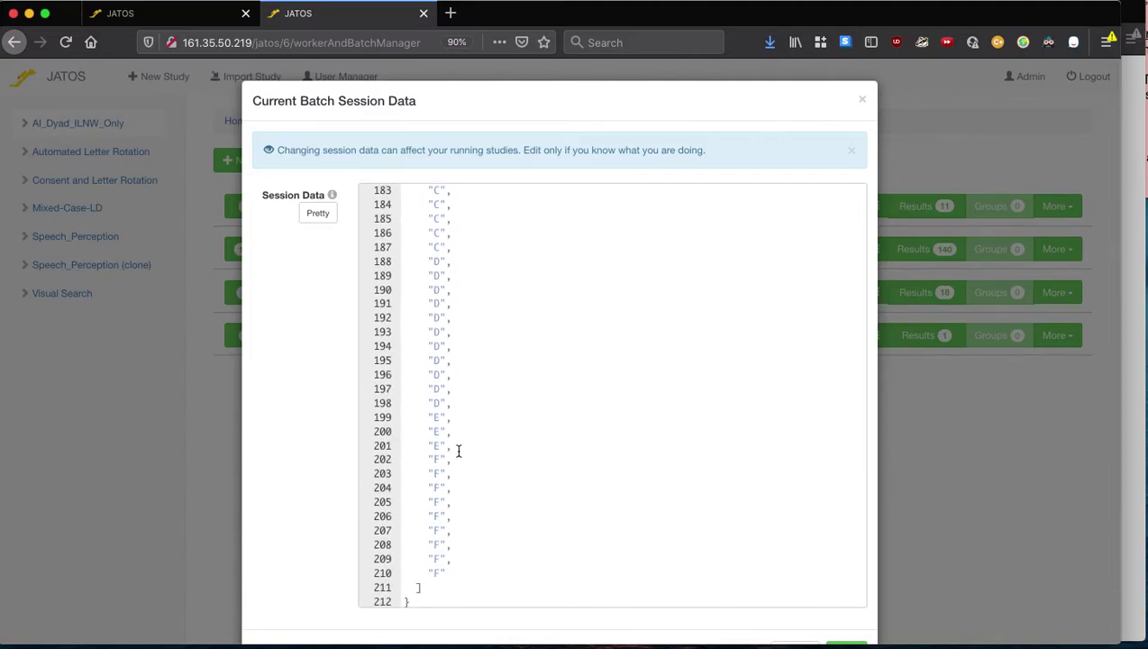
Step: Highlight the last D, E and F entries of Pilot_Batch's conditions list and look back over the earlier entries
left_click_drag(462, 574, 405, 289)
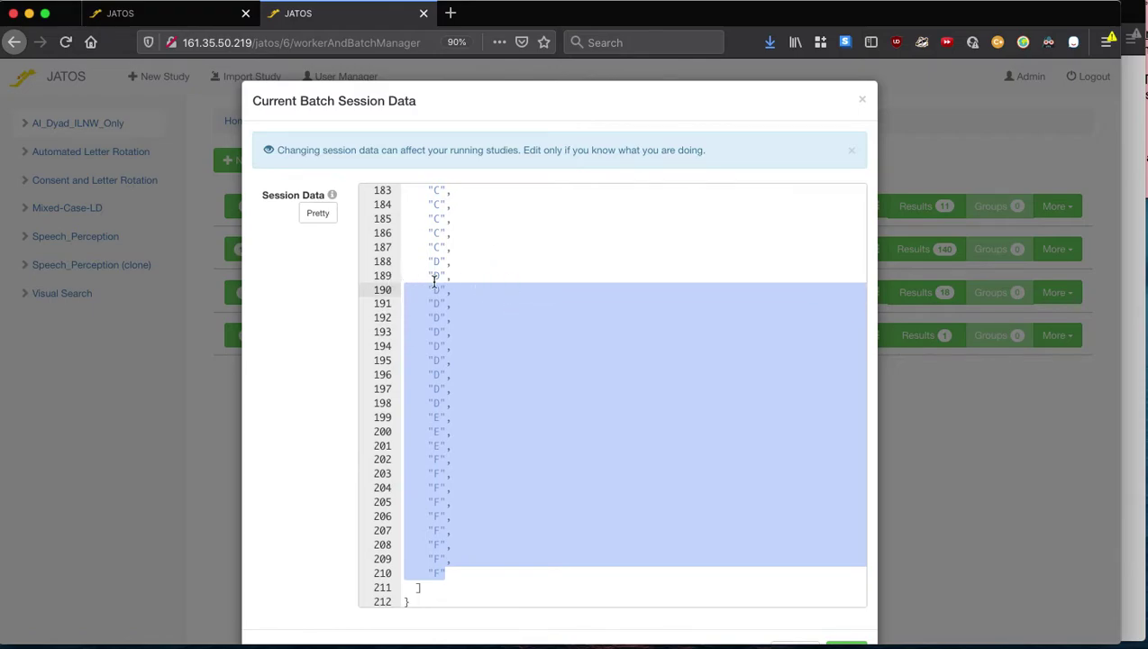
scroll(438, 265, "down", 2)
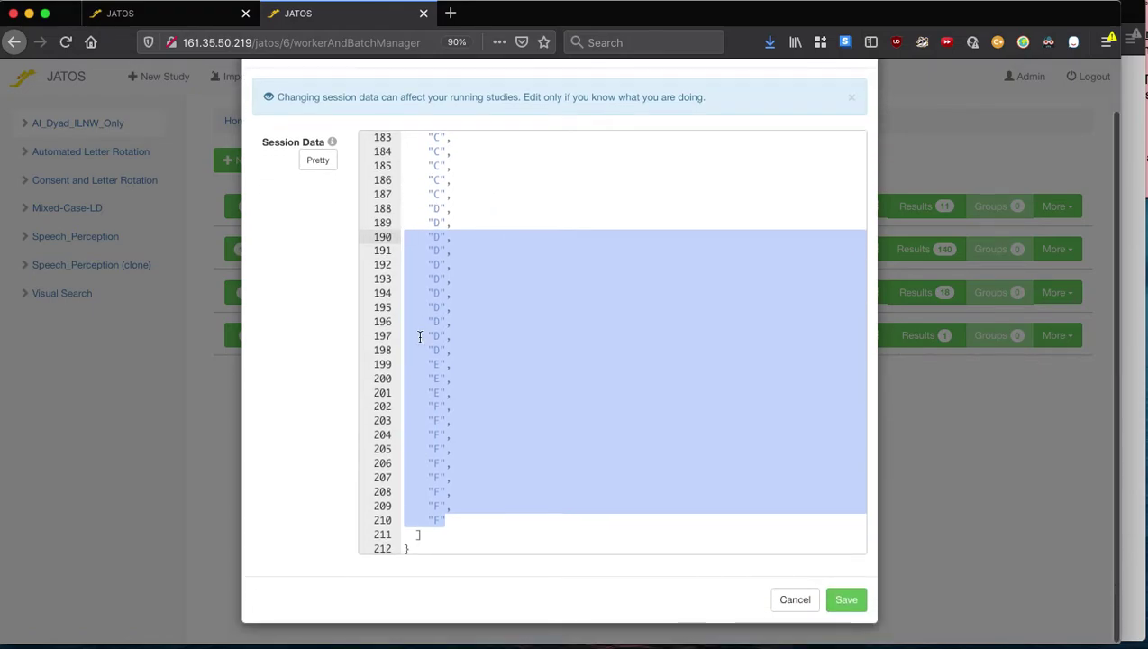
left_click(449, 521)
scroll(442, 315, "up", 5)
scroll(442, 311, "up", 15)
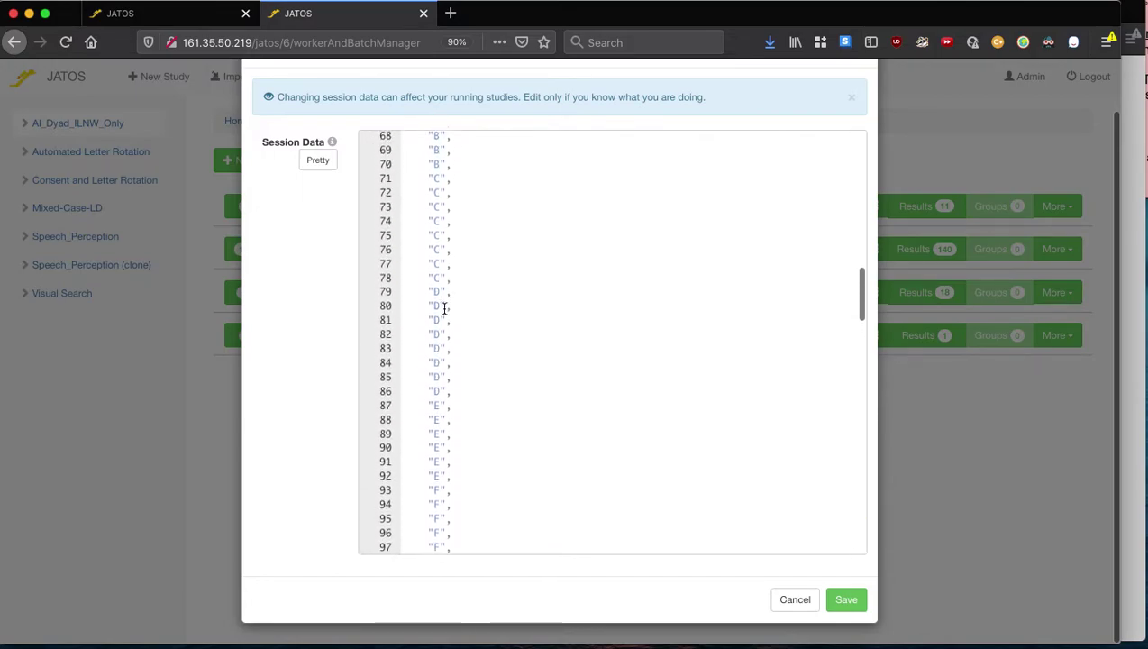
scroll(444, 307, "down", 20)
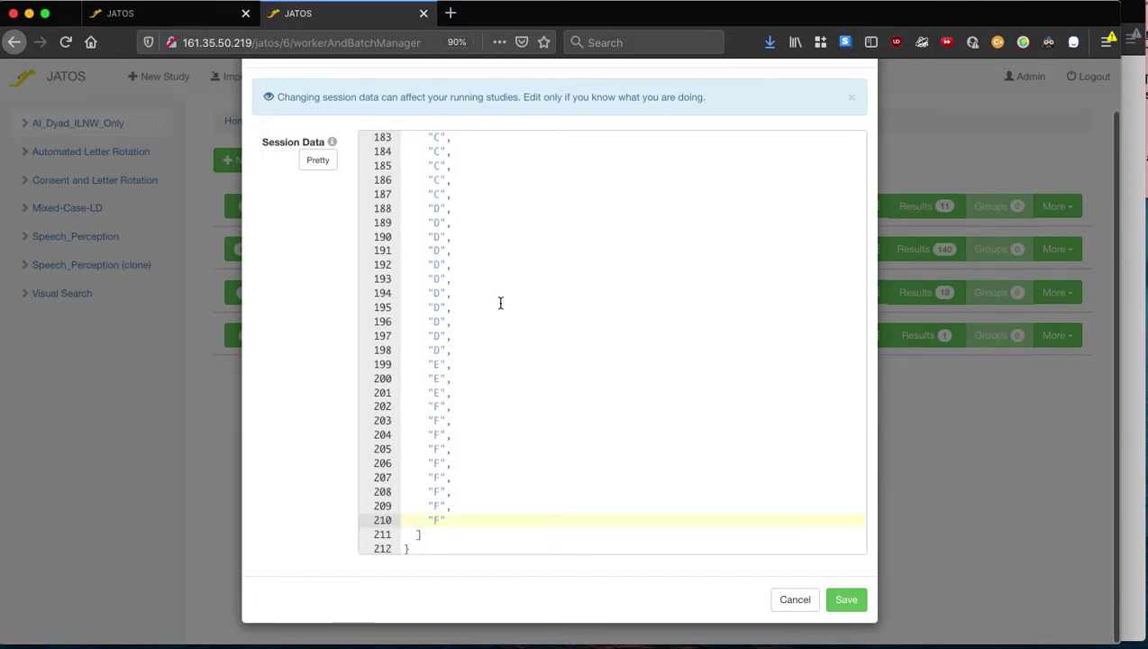
Step: Highlight the first A and B entries of Pilot_Batch's conditions list, then close the session data without saving
scroll(455, 322, "up", 10)
scroll(455, 322, "up", 16)
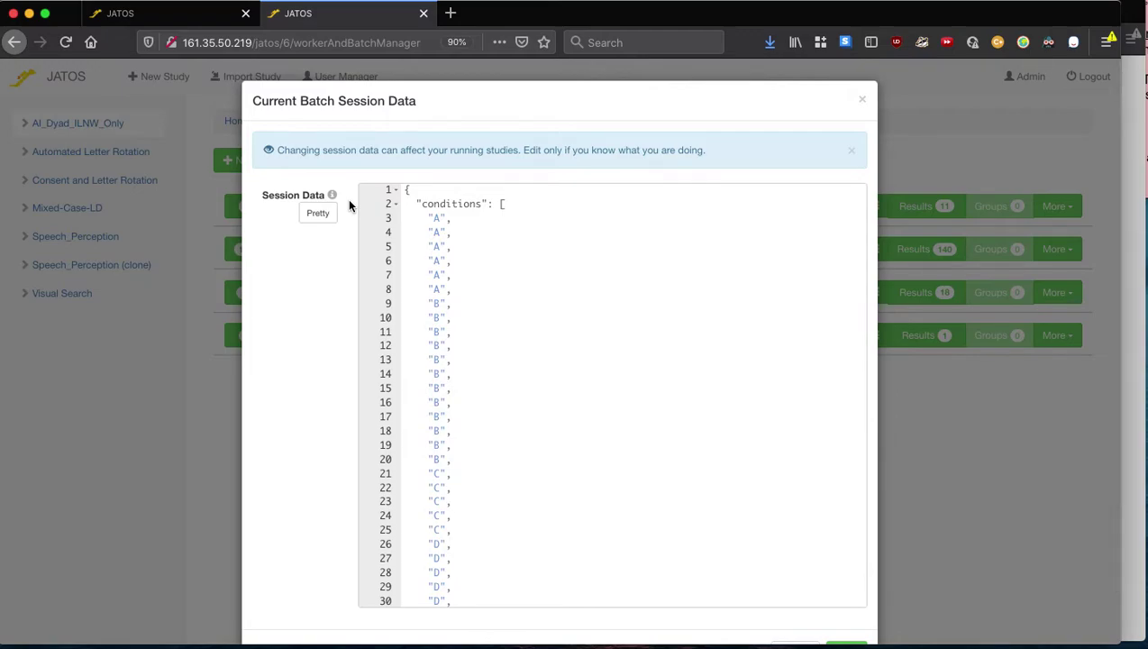
left_click_drag(427, 218, 510, 433)
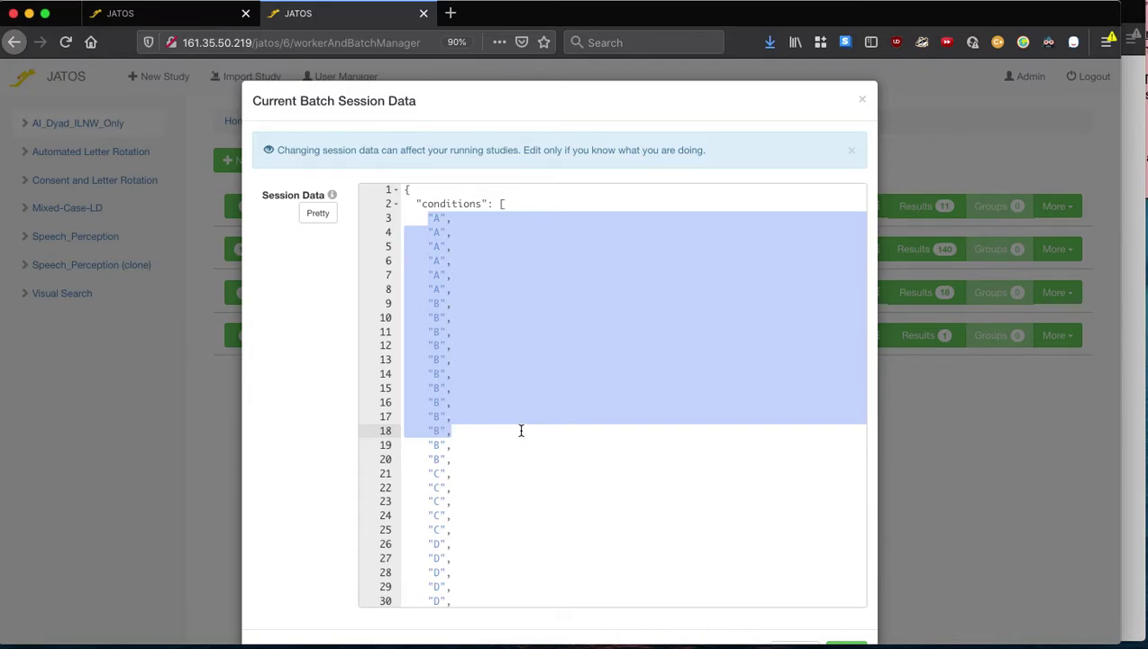
scroll(532, 431, "down", 15)
scroll(502, 374, "up", 15)
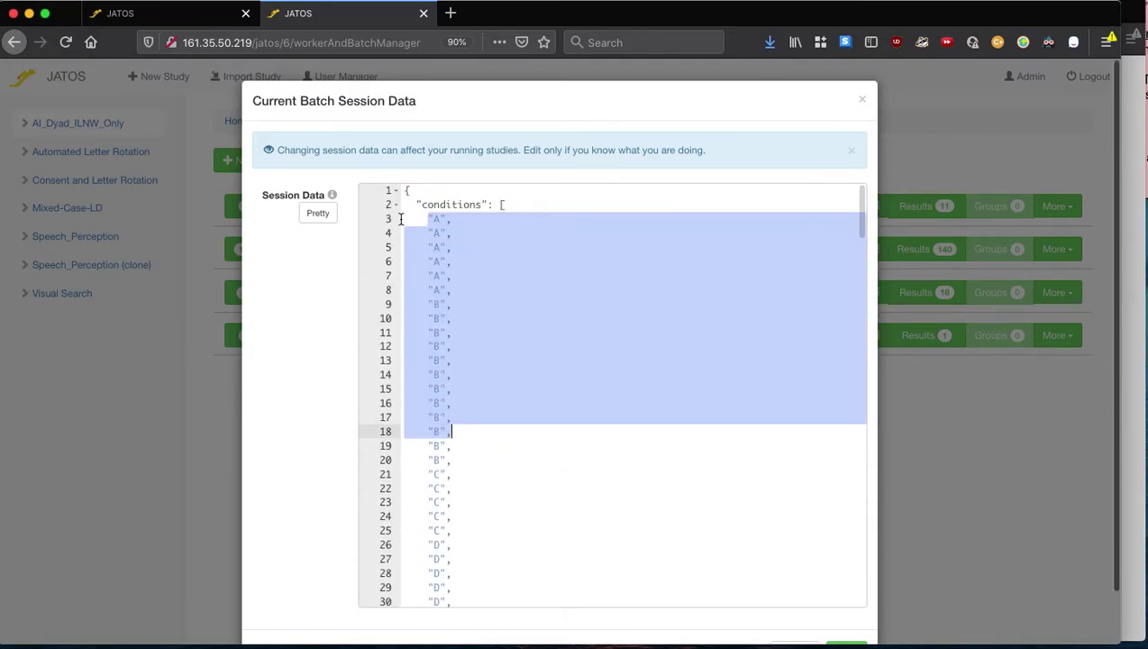
scroll(836, 575, "down", 2)
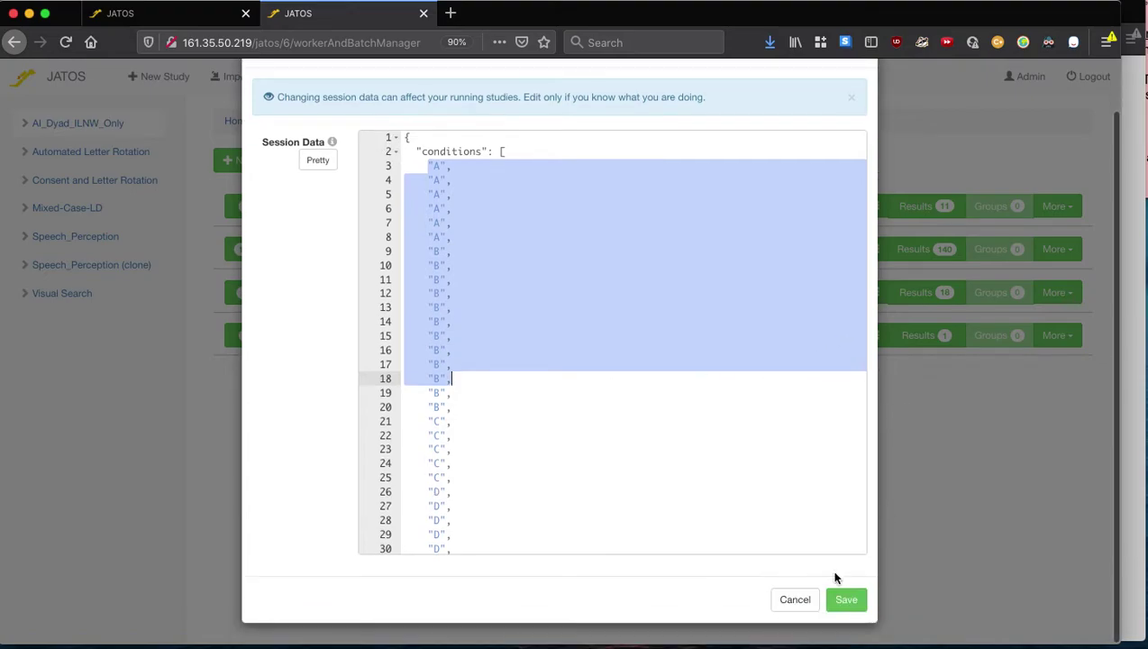
left_click(796, 597)
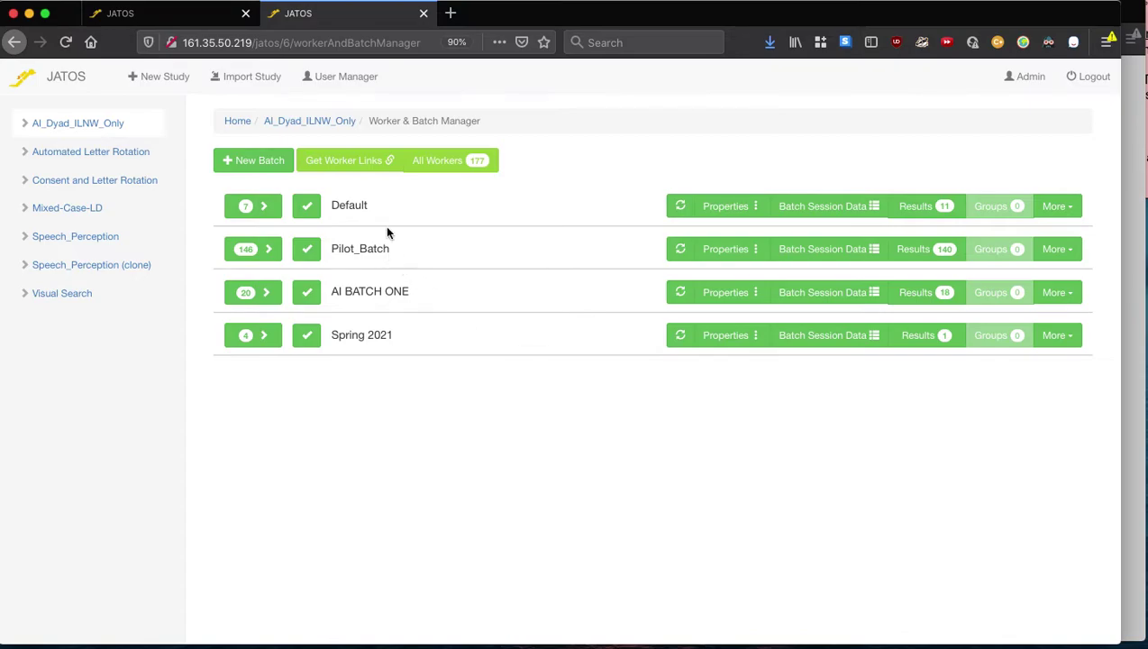
Step: Review the existing Spring 2021 batch's worker types and session data, leaving the data unedited and the batch collapsed
left_click(265, 337)
scroll(365, 351, "down", 1)
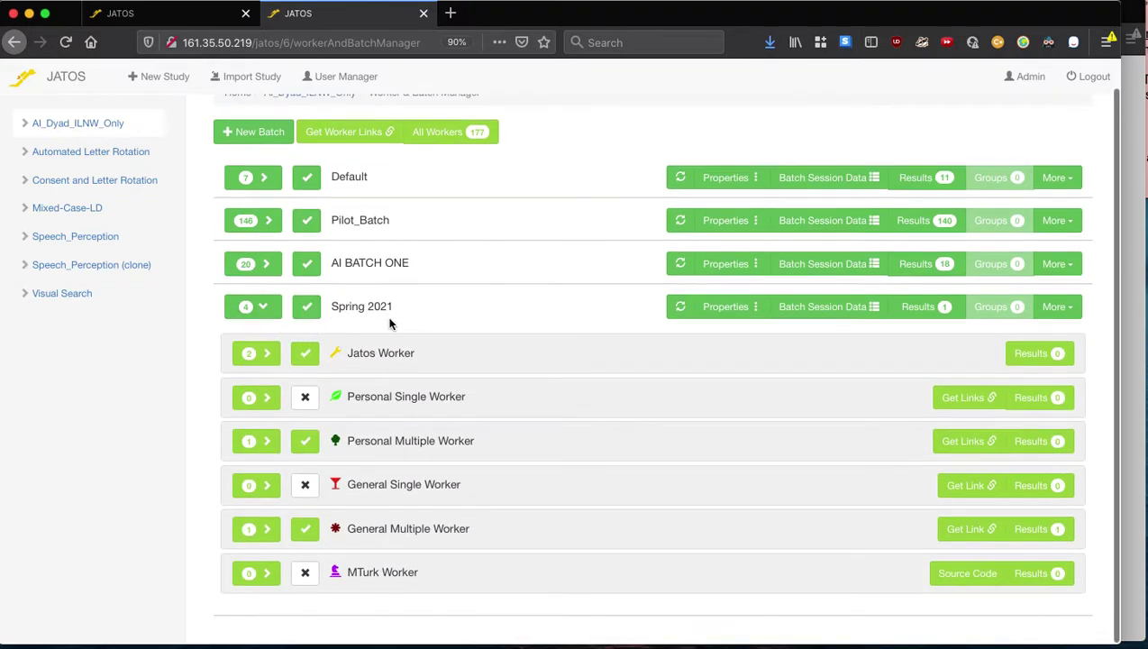
left_click(833, 307)
left_click(409, 227)
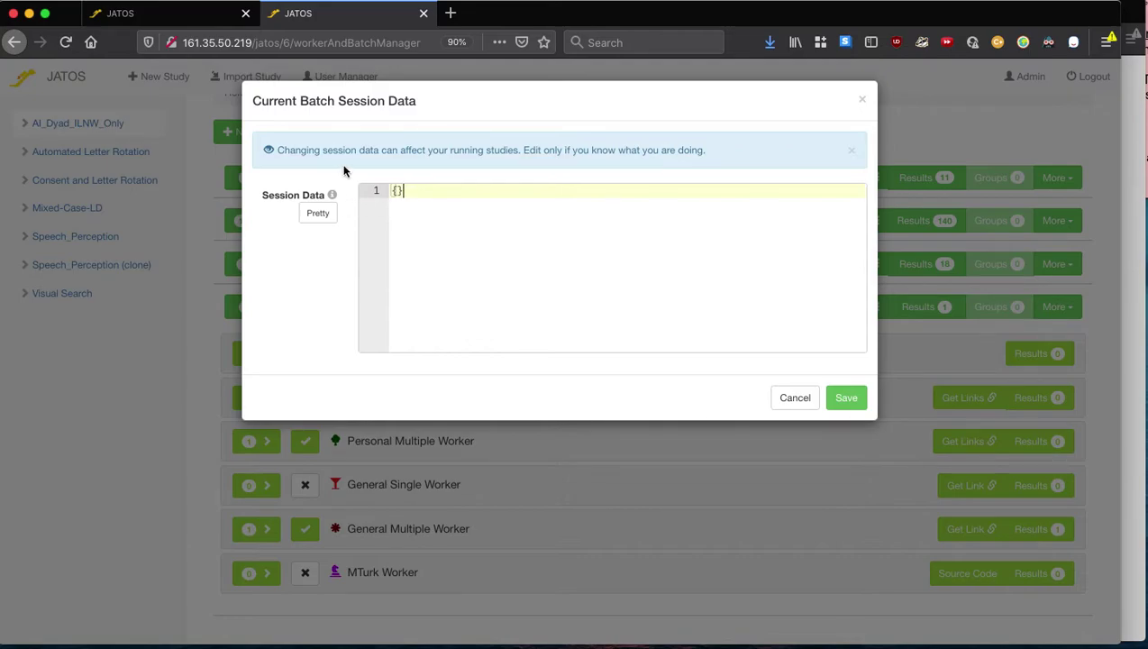
left_click(795, 399)
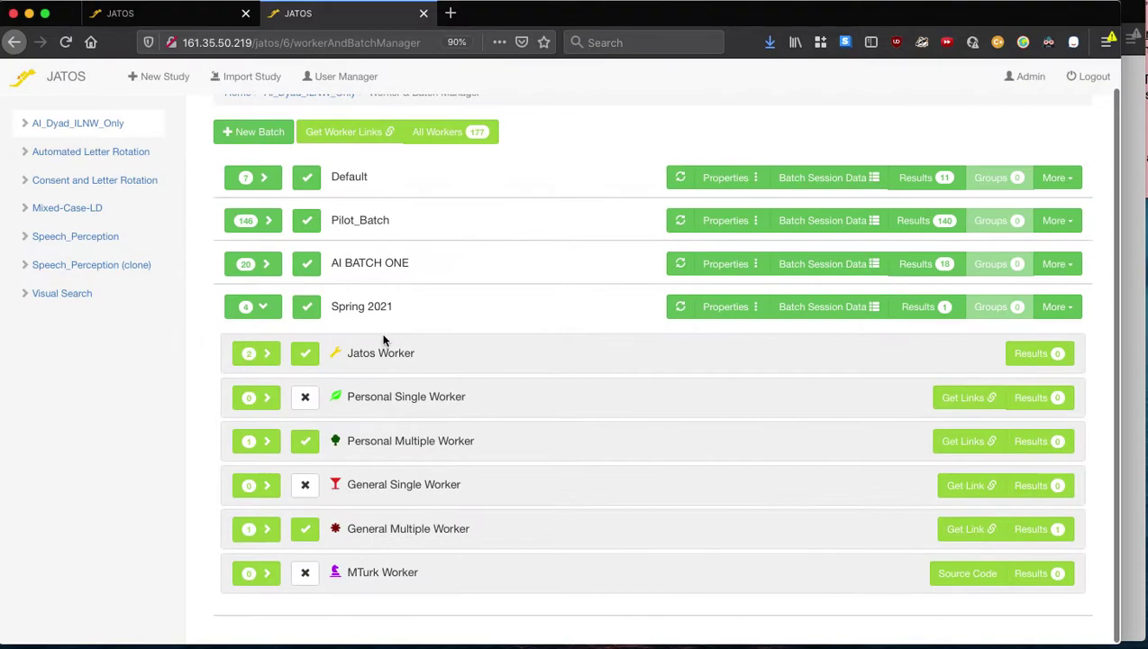
left_click(255, 305)
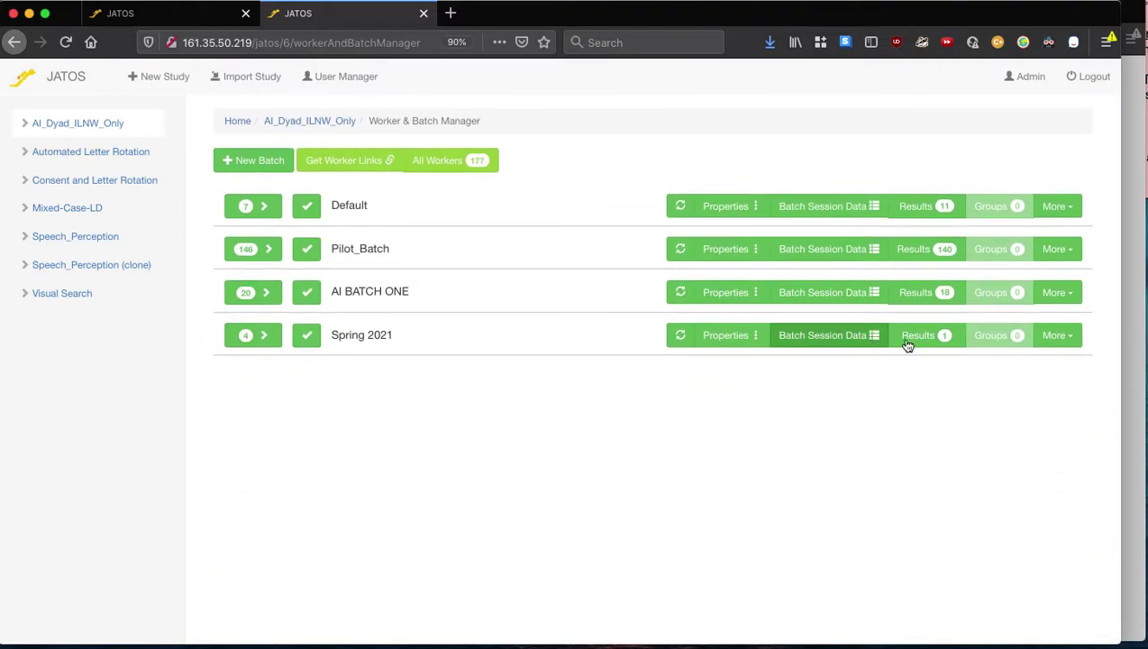
Step: Delete the existing Spring 2021 batch from the AI_Dyad_ILNW_Only study
left_click(1055, 335)
left_click(1011, 363)
left_click(727, 210)
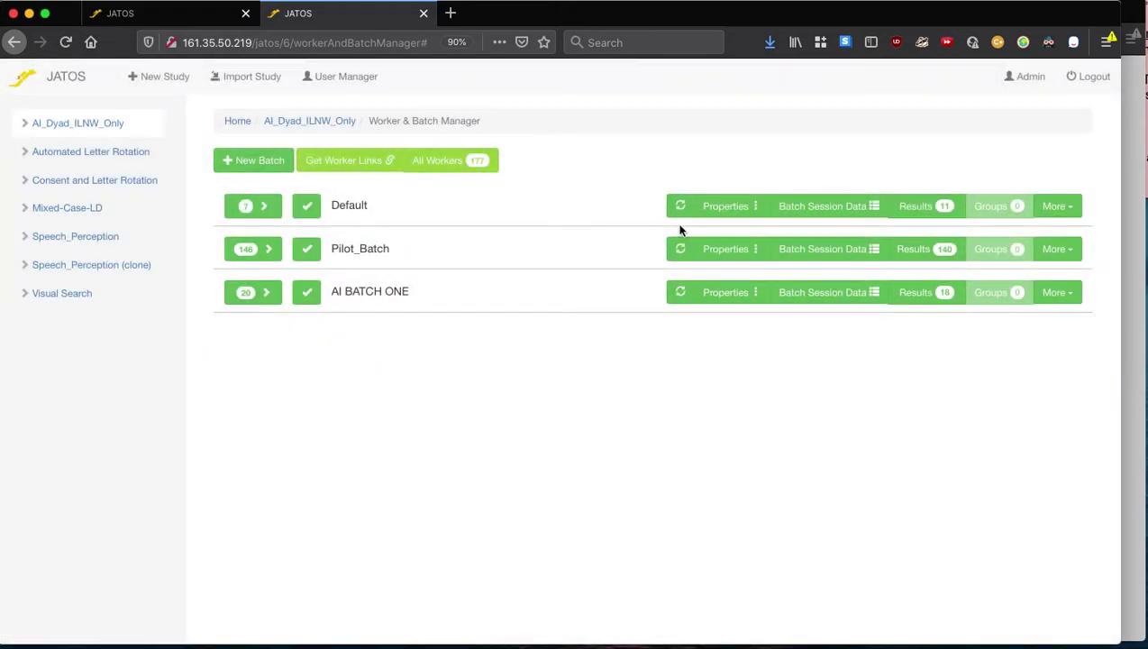
Step: Create a new batch titled "Spring 2021" for the study
left_click(275, 162)
type("Spring 20")
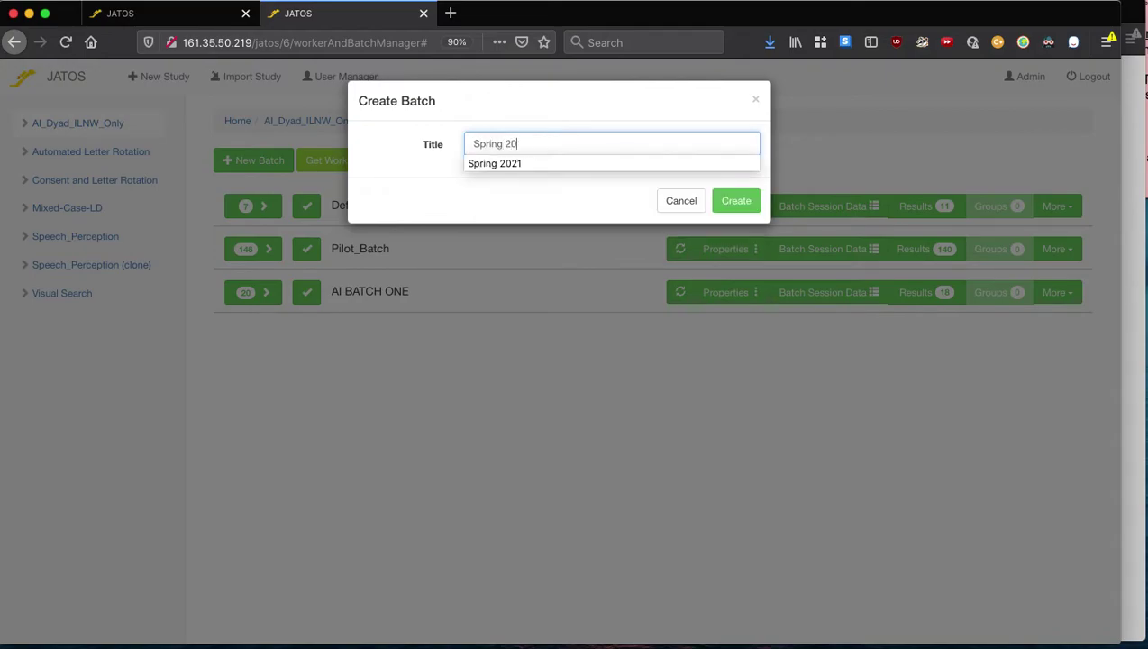
type("21")
left_click(725, 204)
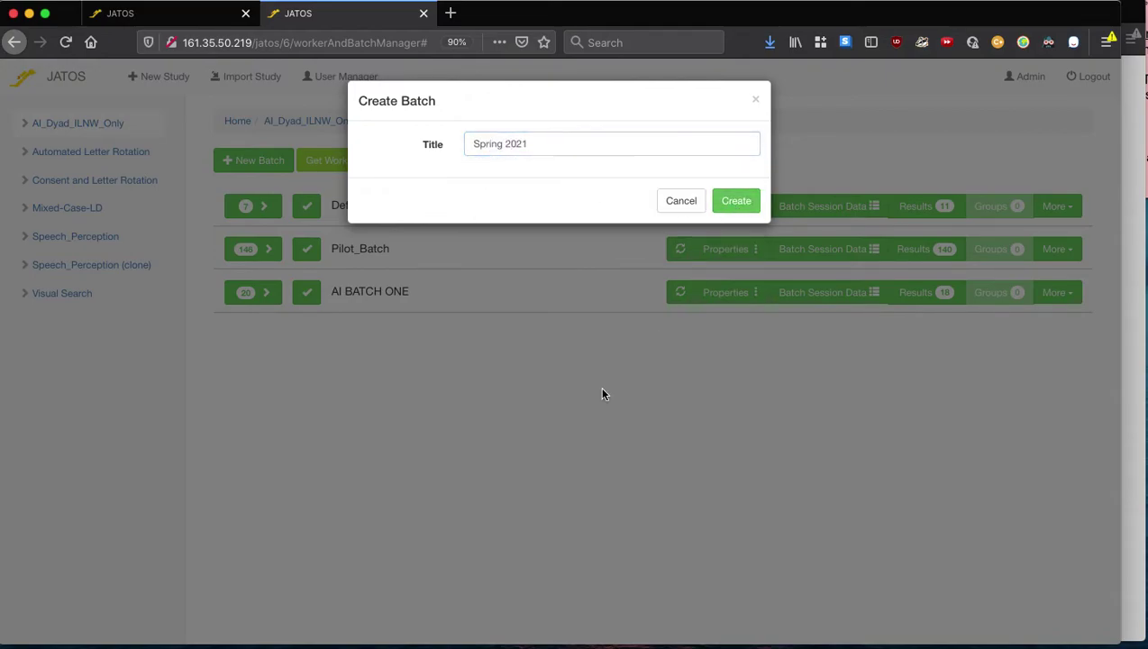
Step: Expand the new Spring 2021 batch and inspect its session data without saving changes
left_click(273, 338)
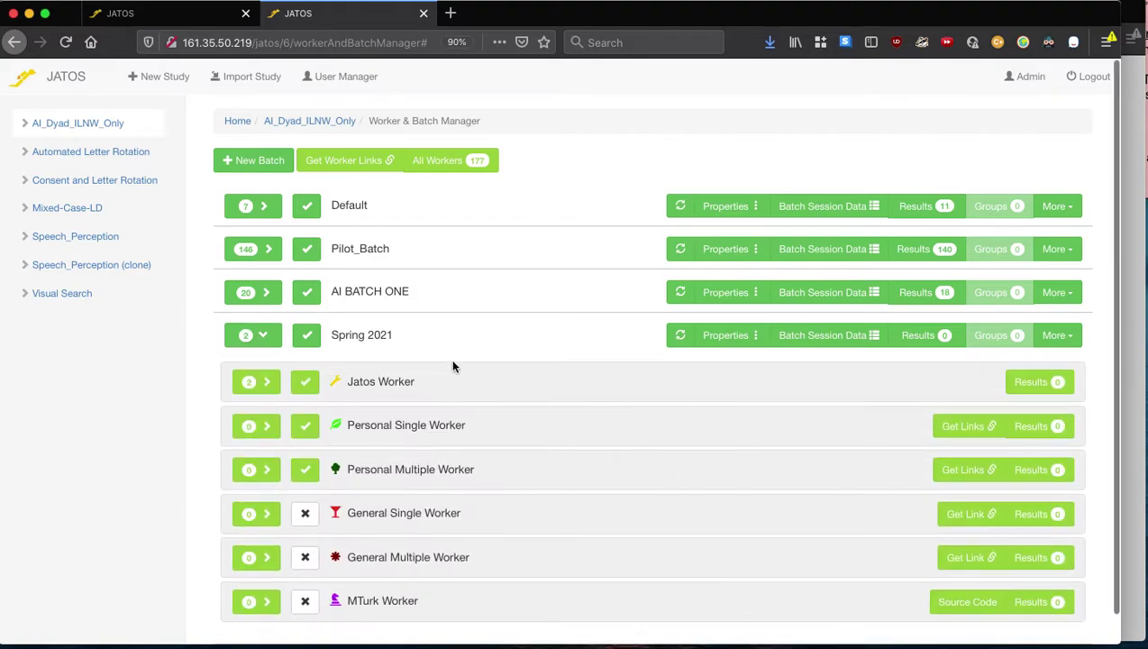
scroll(453, 366, "down", 1)
left_click(834, 311)
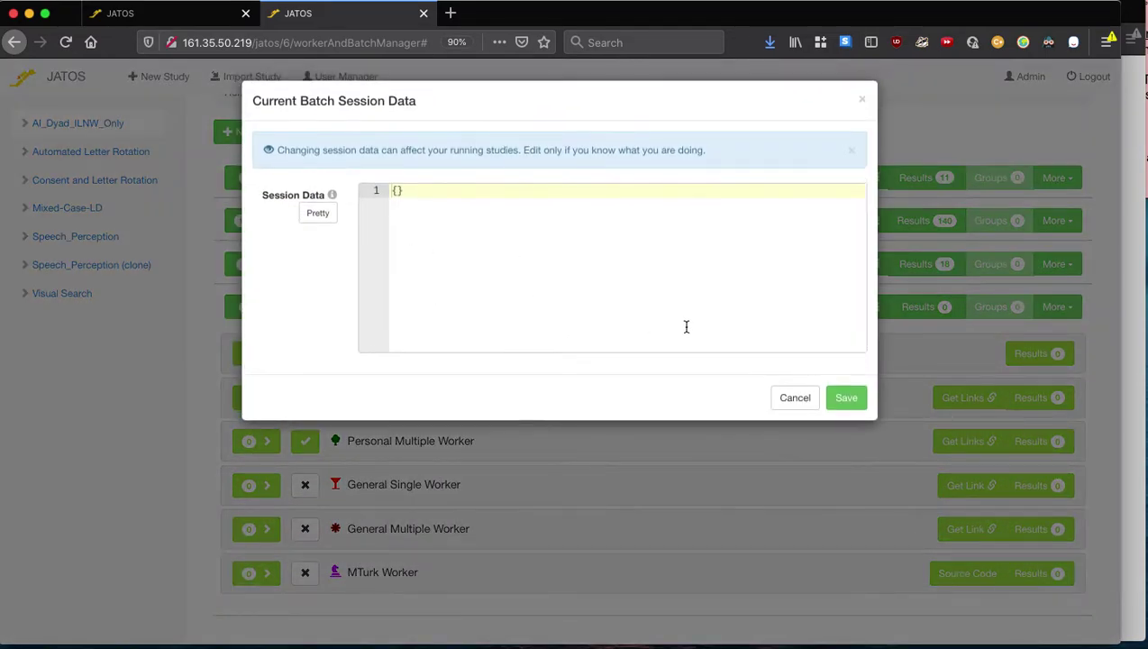
left_click(781, 397)
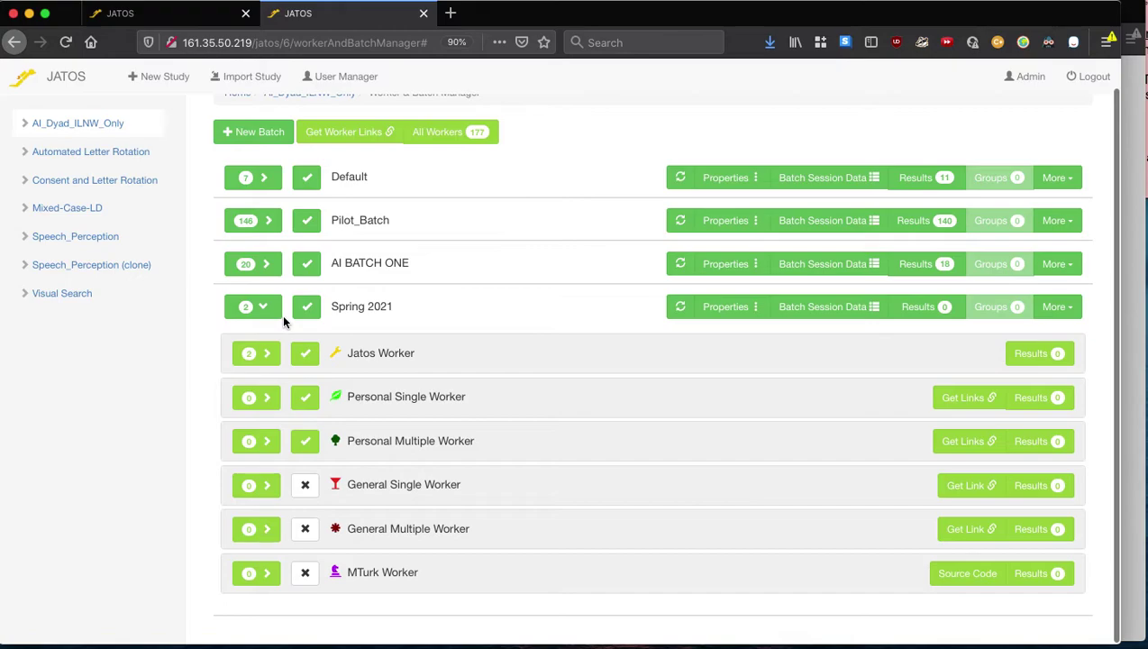
Step: In the Spring 2021 batch, allow General Multiple and General Single workers, disallow both Personal worker types, and keep the Jatos Worker allowed
left_click(308, 531)
left_click(305, 485)
left_click(305, 441)
left_click(305, 398)
left_click(307, 358)
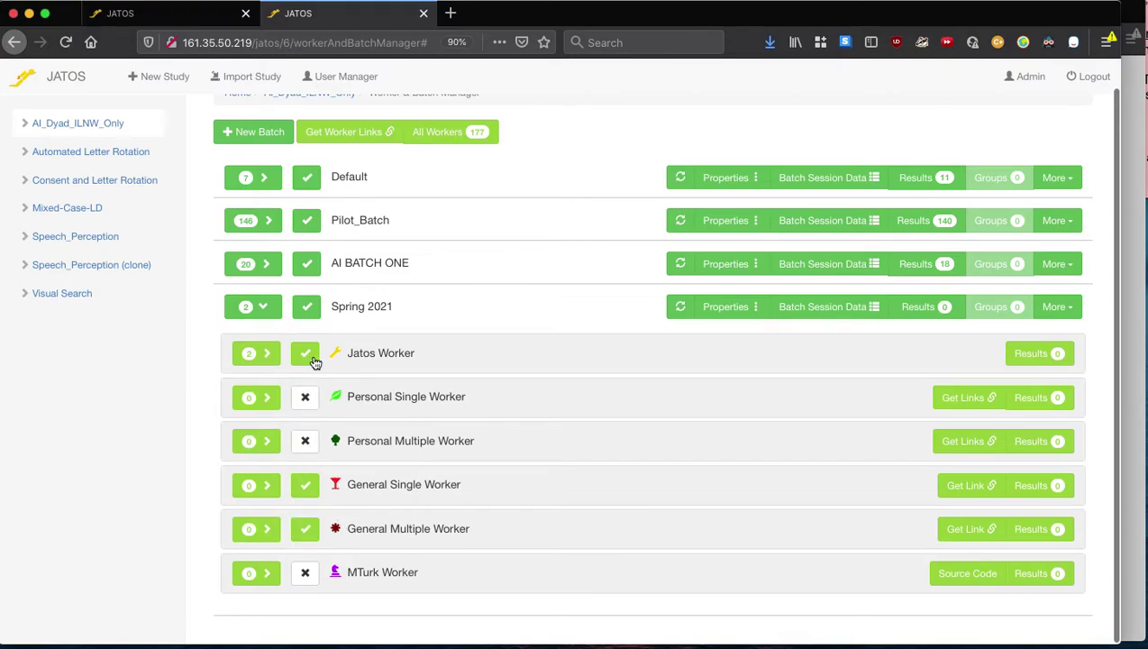
left_click(307, 356)
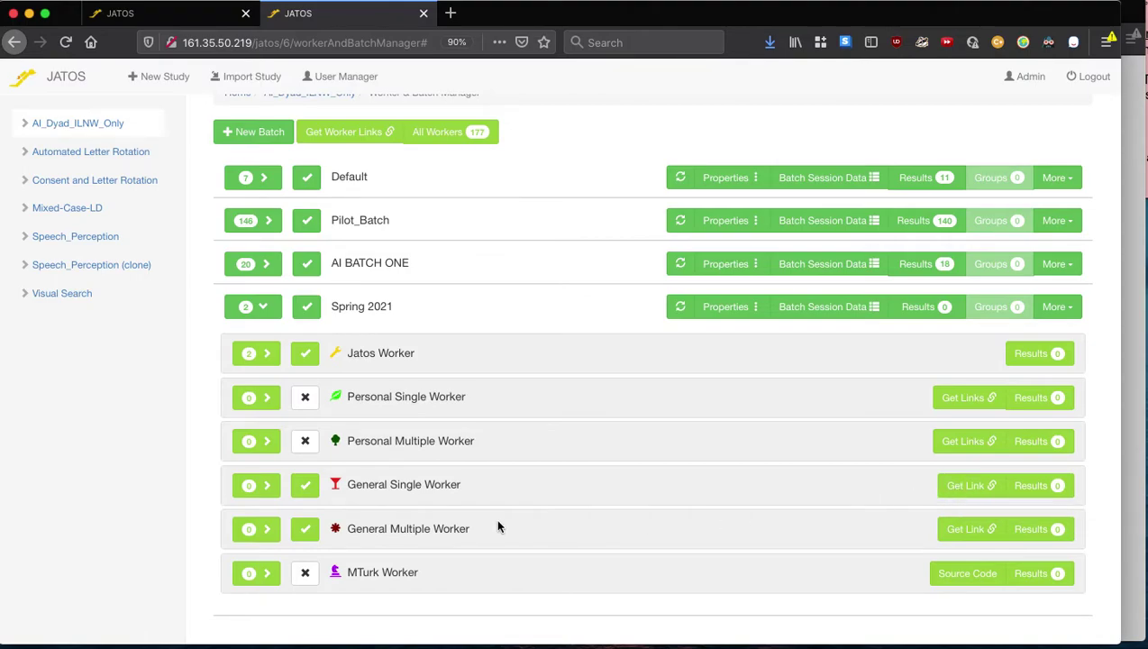
Step: Read the general worker type descriptions, then copy the Spring 2021 batch's General Multiple worker link to the clipboard
mouse_move(337, 487)
mouse_move(332, 530)
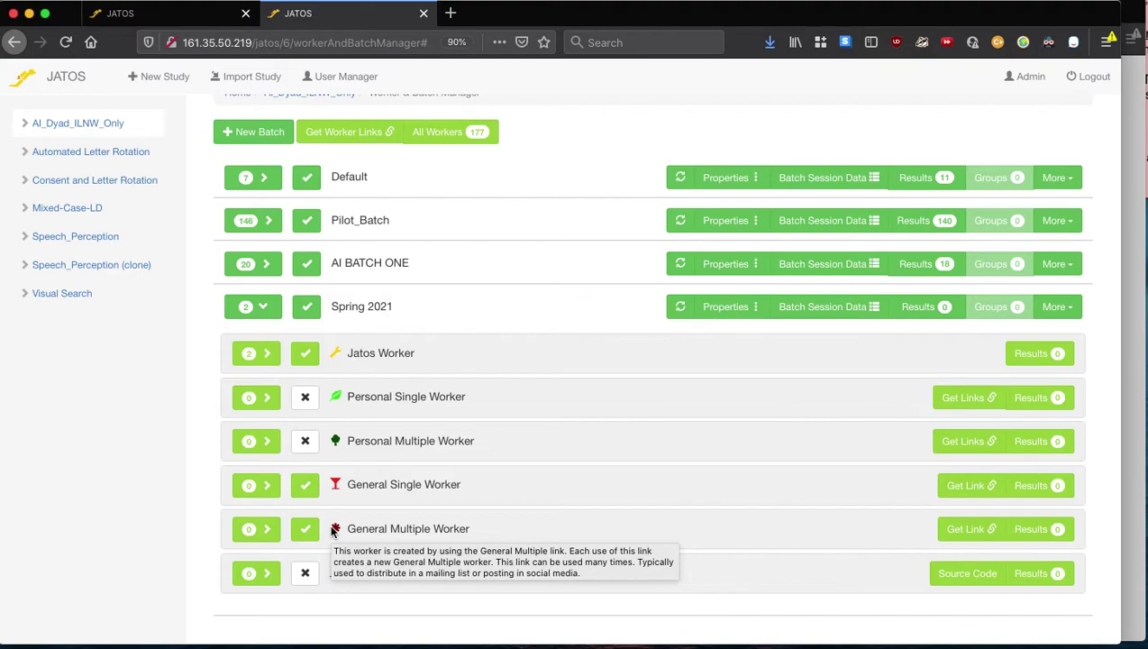
left_click(957, 530)
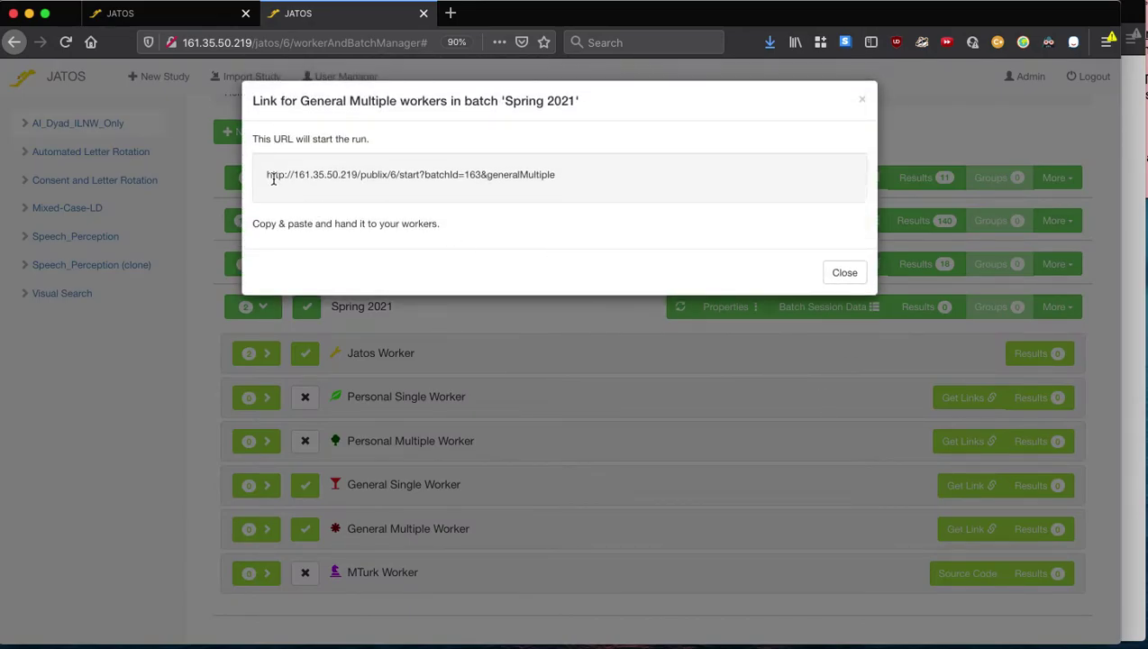
left_click_drag(267, 175, 544, 175)
right_click(543, 174)
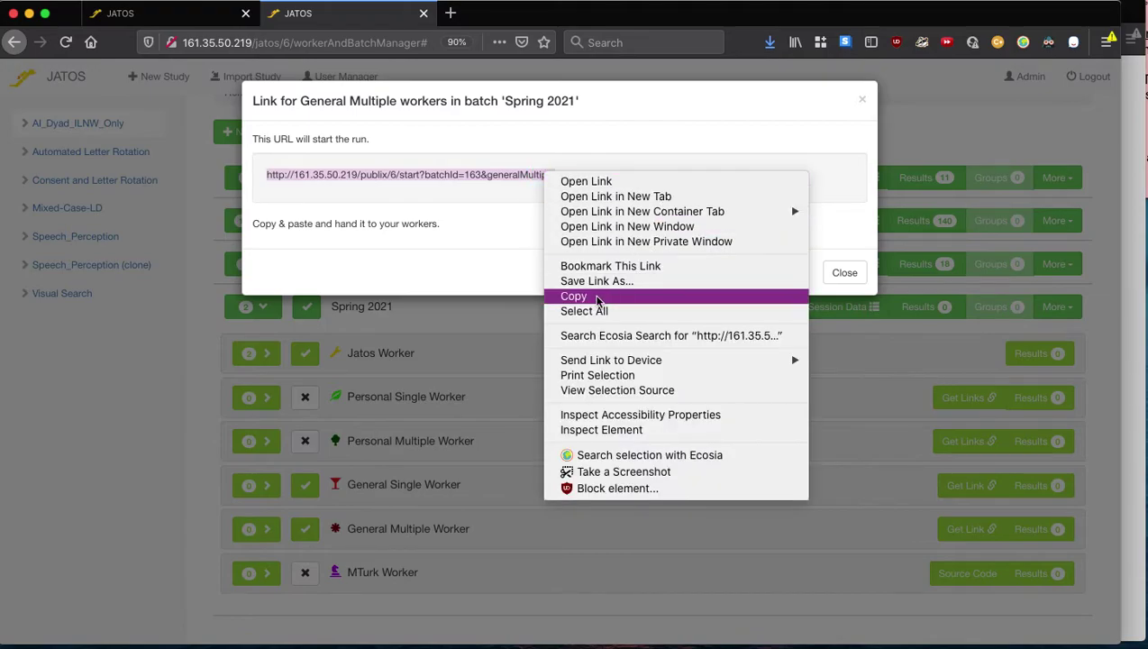
left_click(573, 296)
left_click(542, 205)
left_click(843, 272)
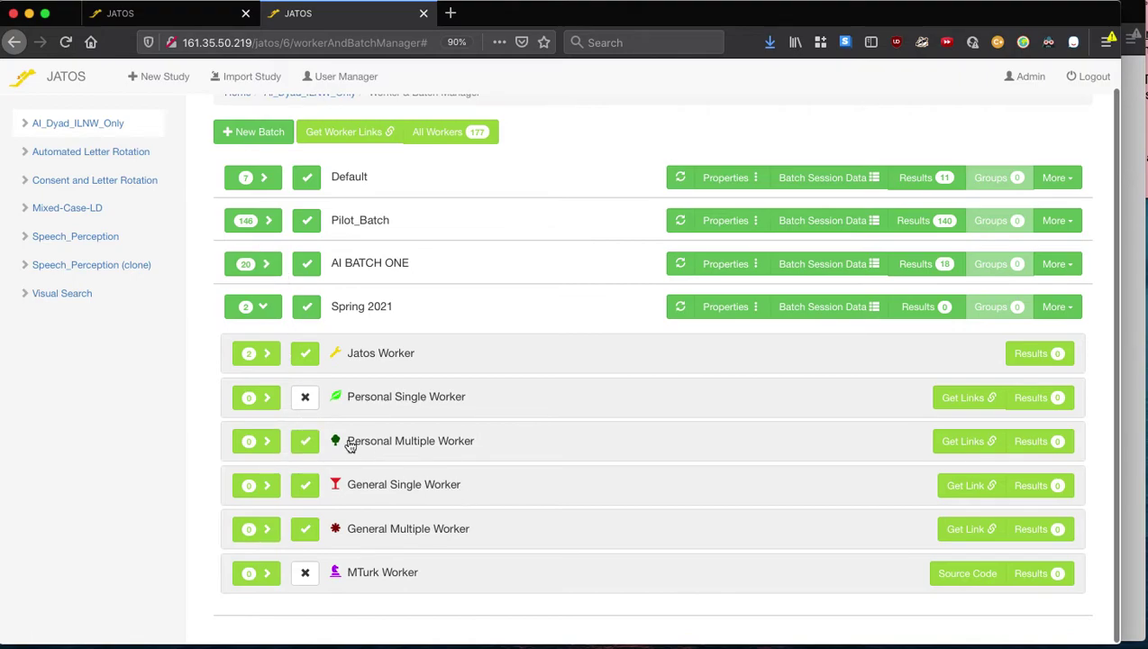
Step: Allow the Personal Single Worker type in the Spring 2021 batch and check its worker list
left_click(305, 398)
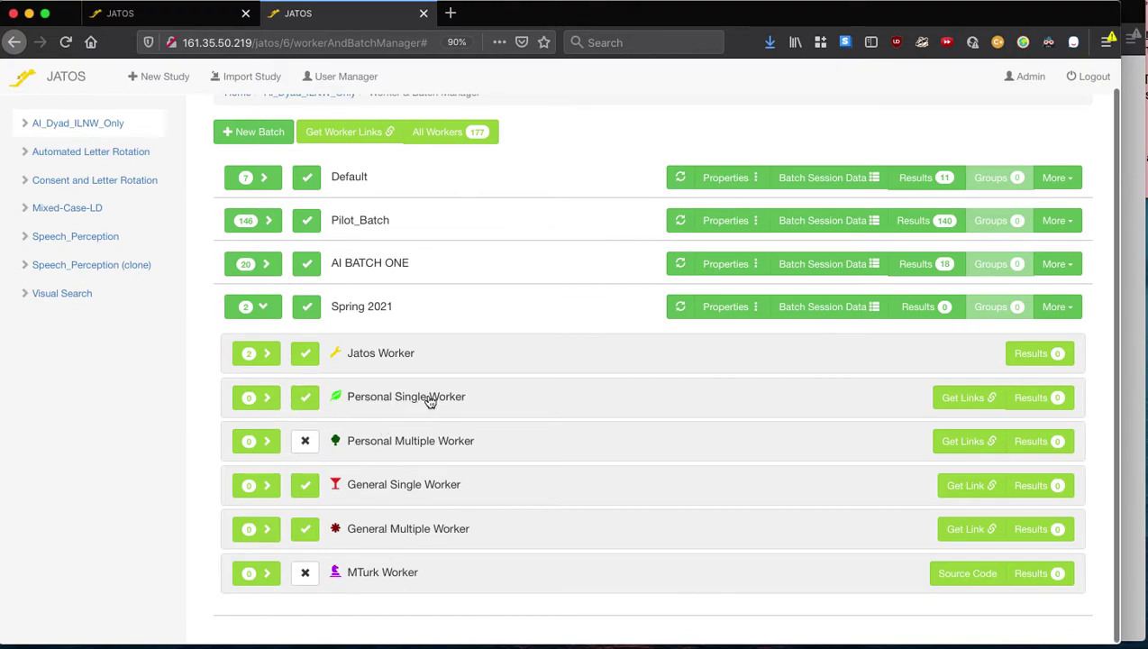
mouse_move(430, 402)
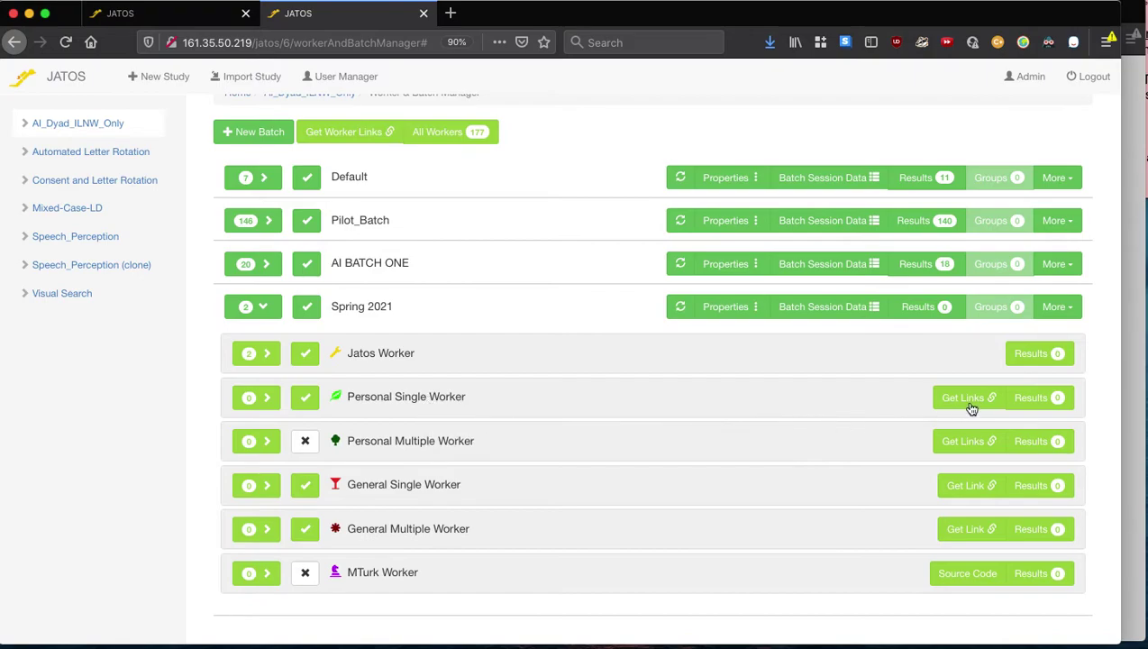
left_click(260, 406)
left_click(259, 407)
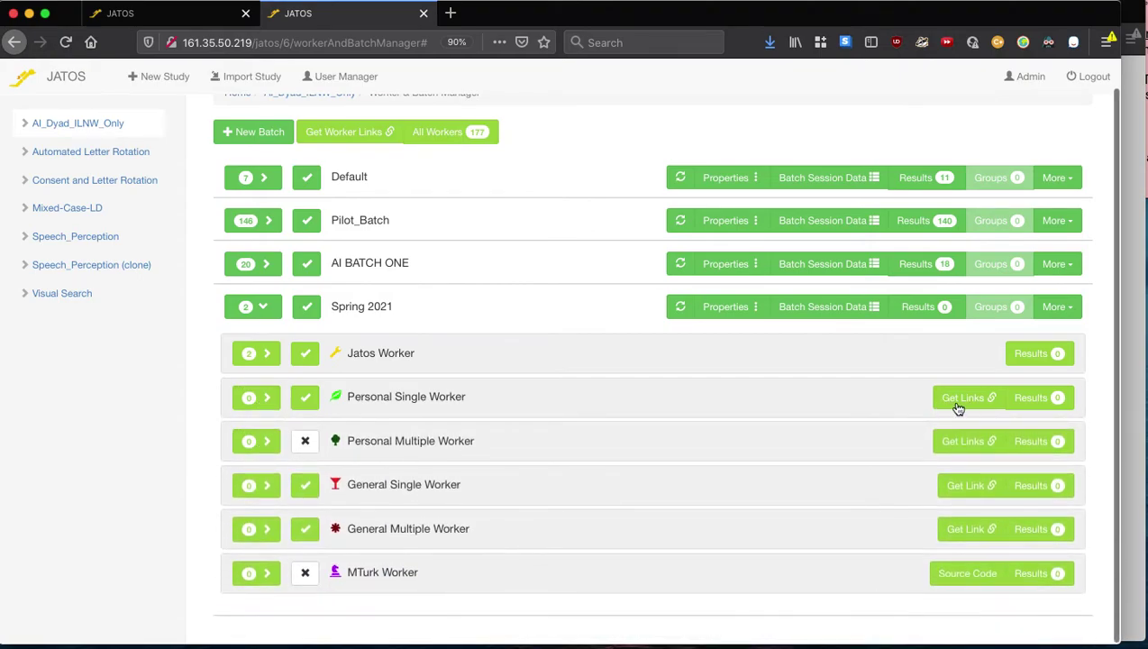
Step: Generate one Personal Single worker link for the Spring 2021 batch with the comment "4-22-CTA"
left_click(962, 402)
left_click(475, 168)
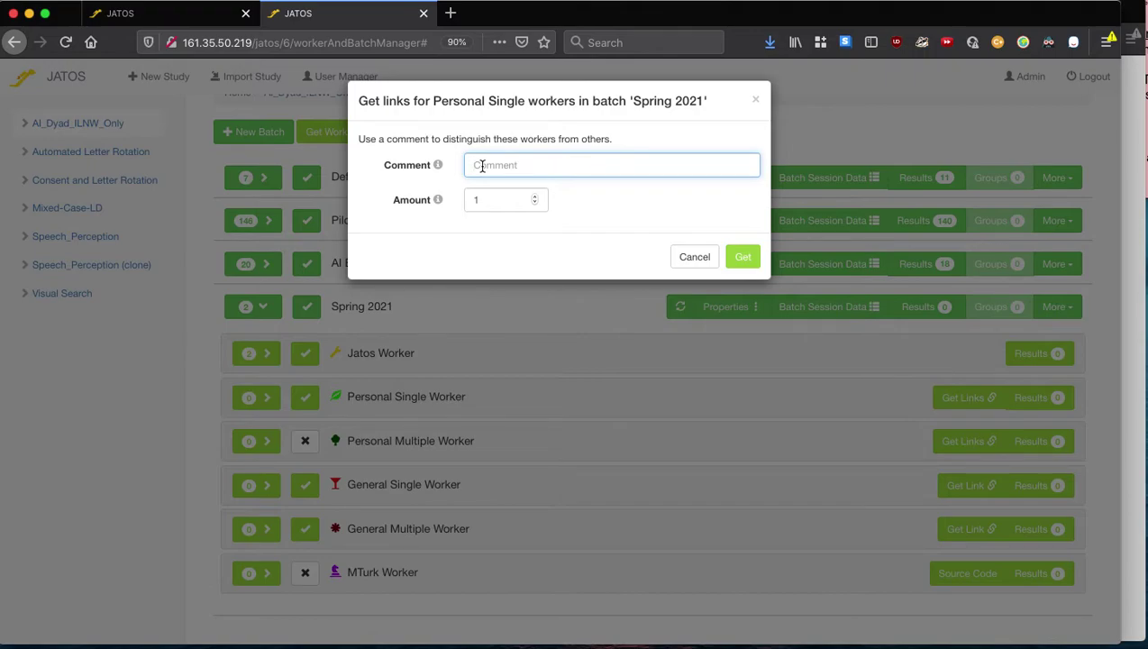
type("4/")
key("BackSpace")
type("/")
key("BackSpace")
type("-22-CTA")
left_click(739, 257)
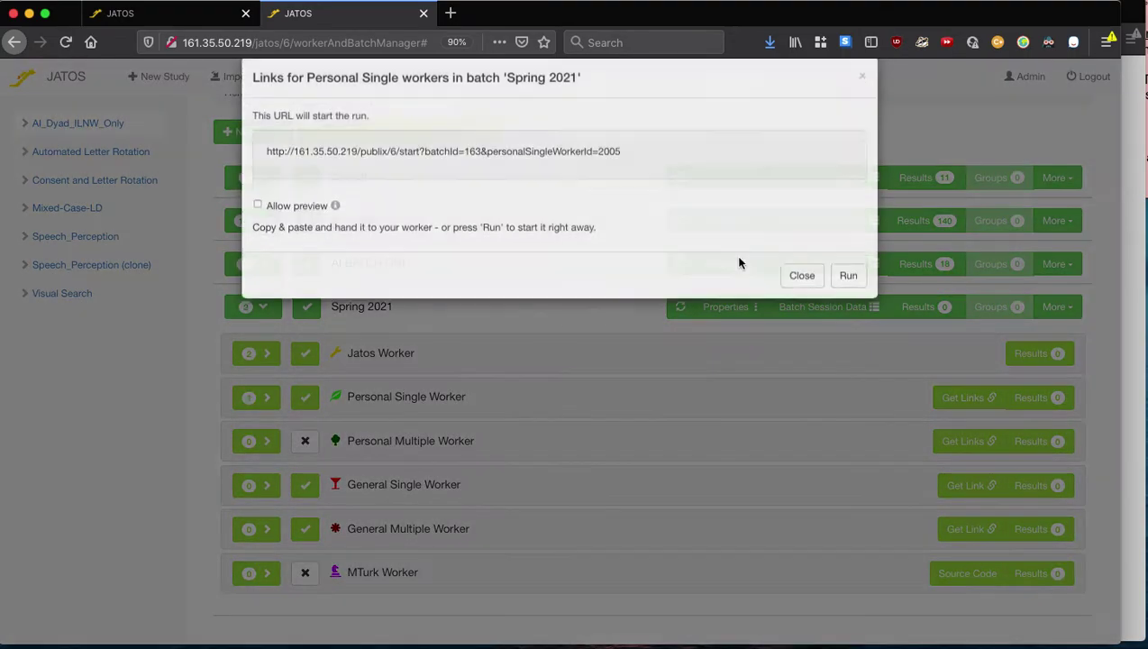
Step: Leave the Personal Single link and copy the Spring 2021 batch's General Multiple worker link to the clipboard
left_click_drag(270, 174, 644, 184)
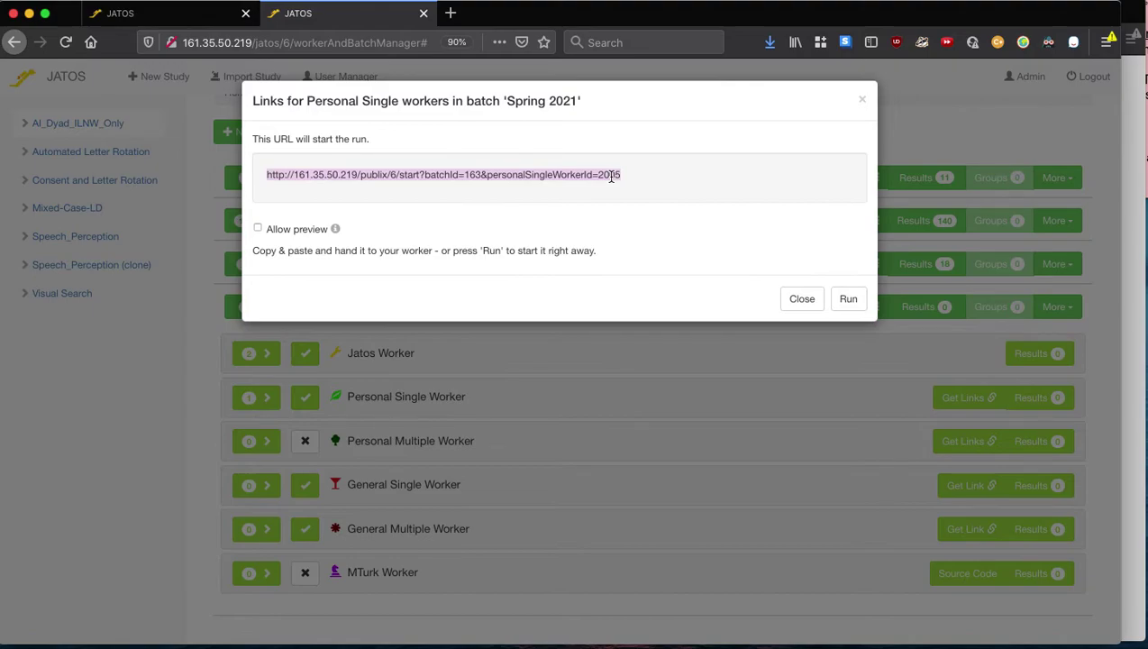
left_click(797, 300)
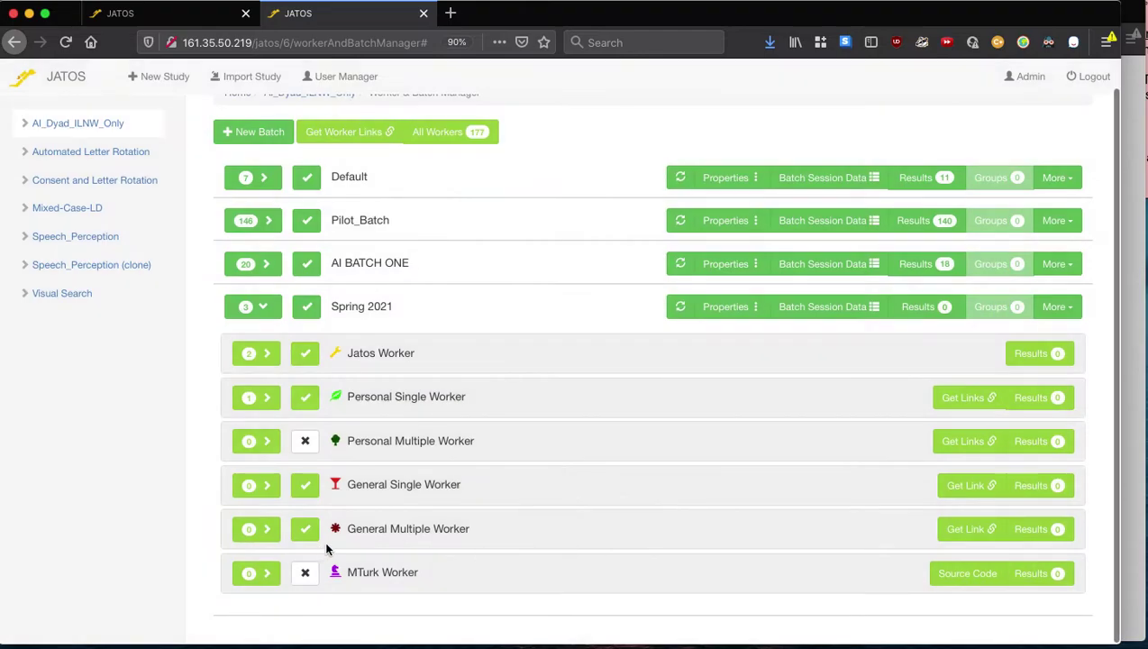
scroll(354, 523, "down", 1)
left_click(267, 533)
left_click(953, 529)
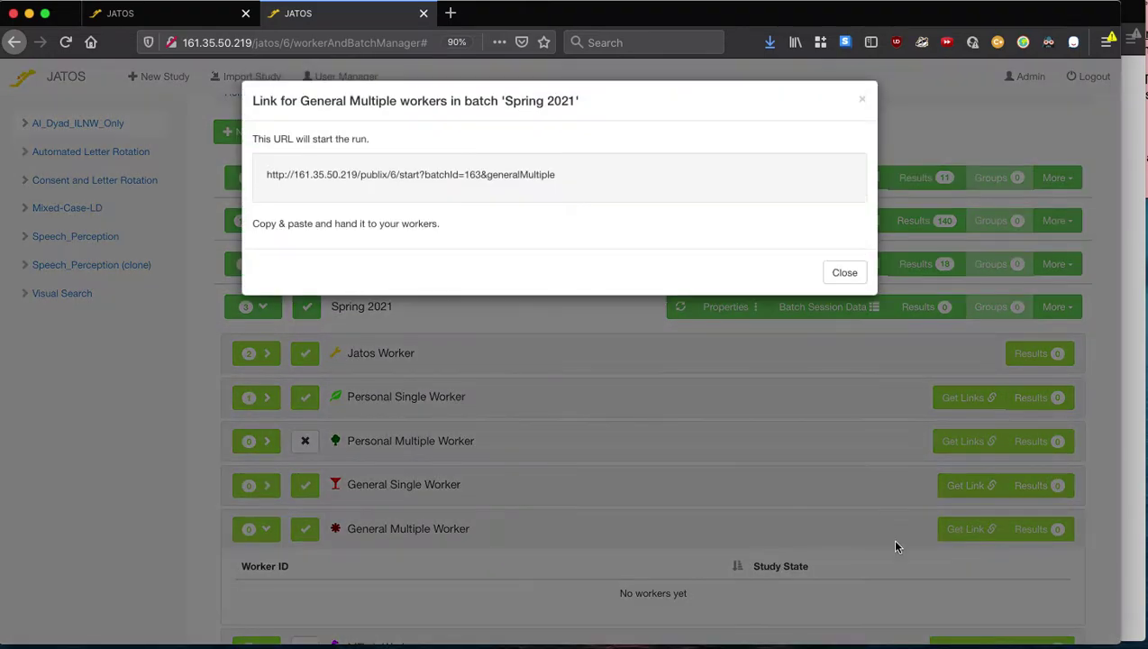
left_click_drag(267, 174, 569, 183)
right_click(537, 172)
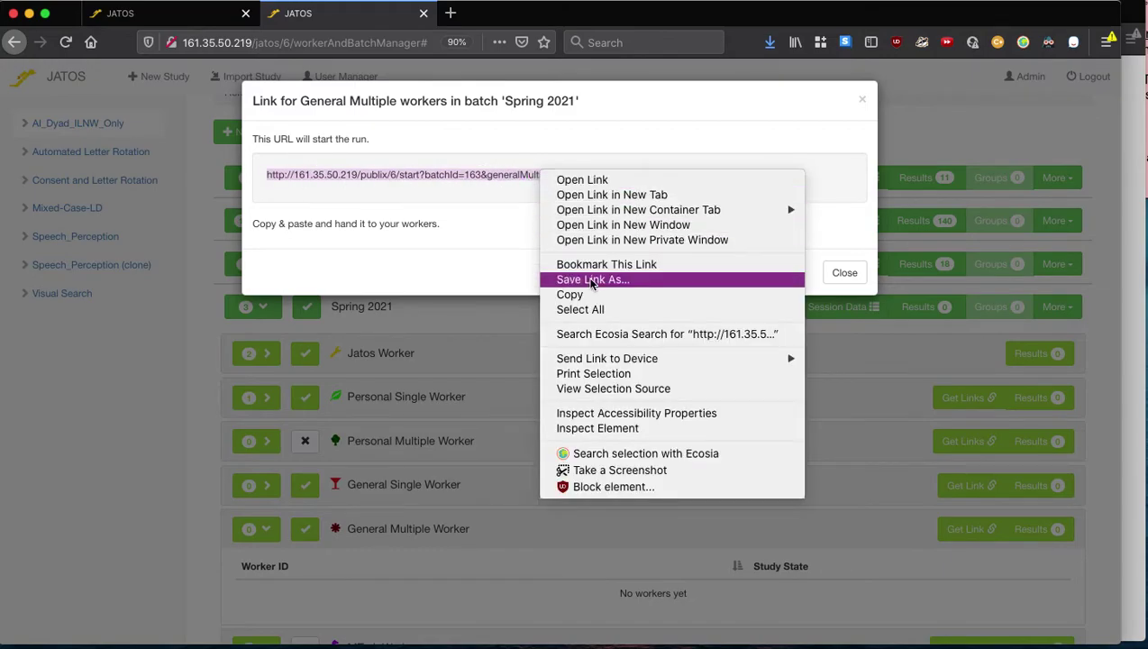
left_click(598, 289)
left_click(844, 272)
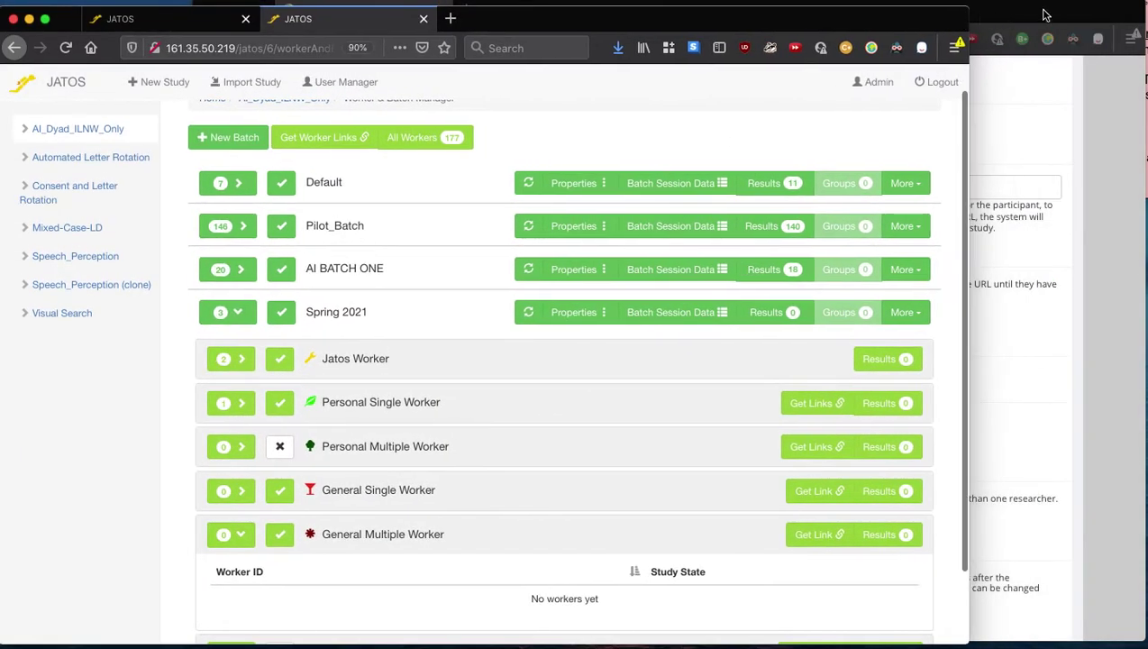
left_click(682, 255)
scroll(682, 255, "up", 3)
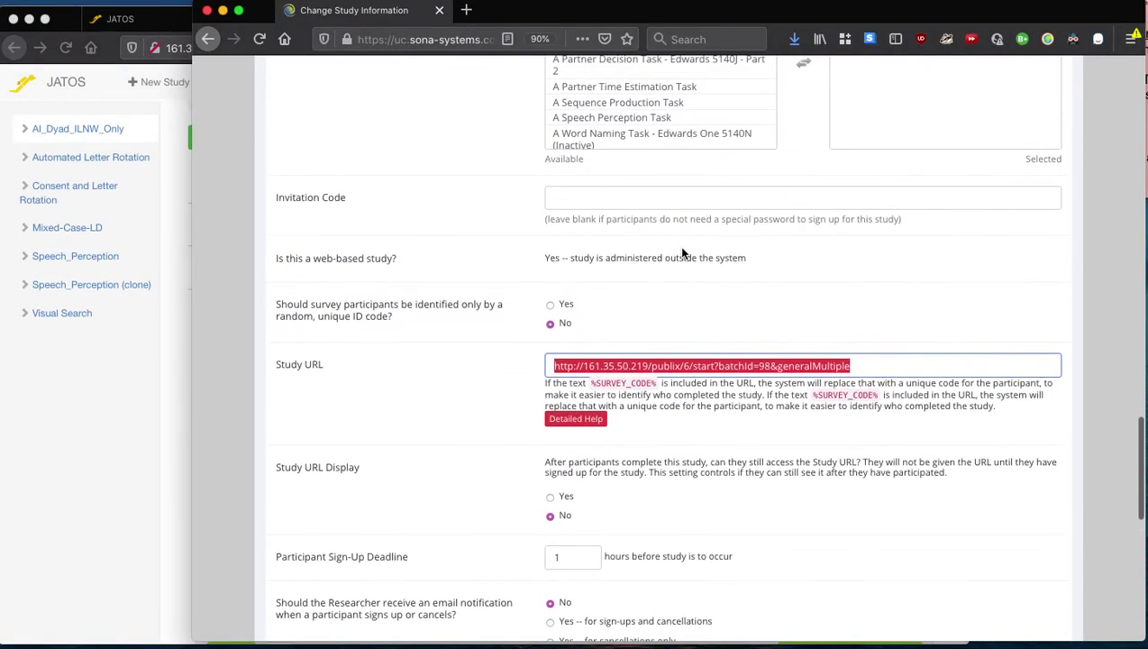
left_click(830, 366)
left_click_drag(849, 366, 543, 358)
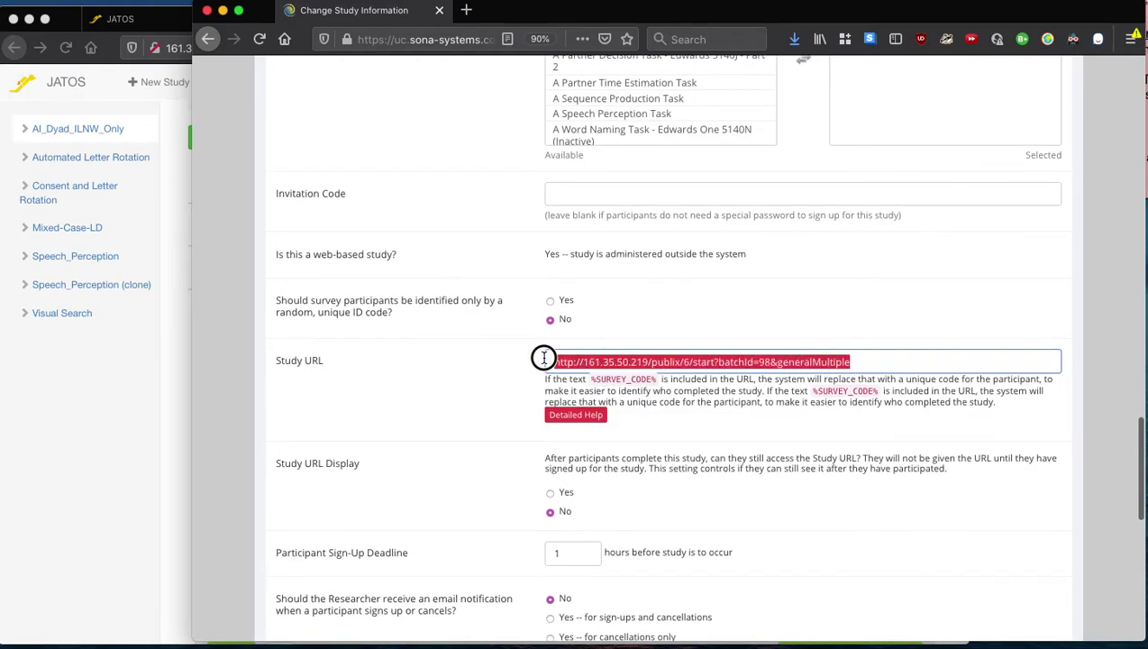
left_click(763, 361)
left_click(762, 362)
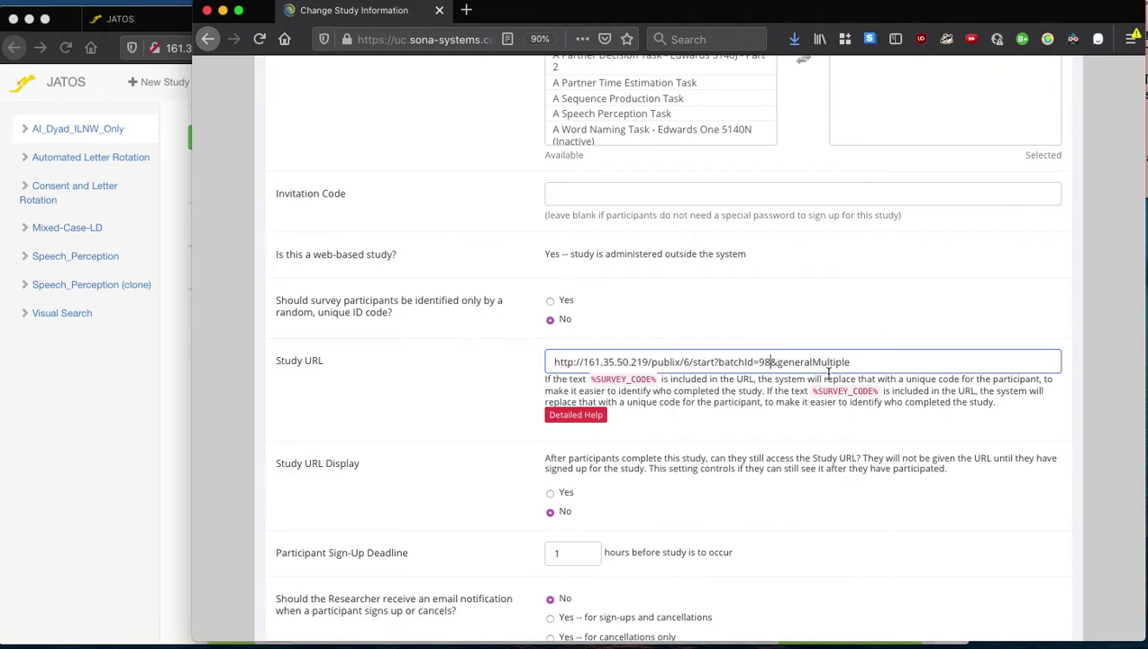
left_click_drag(848, 362, 446, 358)
key("super+v")
scroll(766, 386, "down", 1)
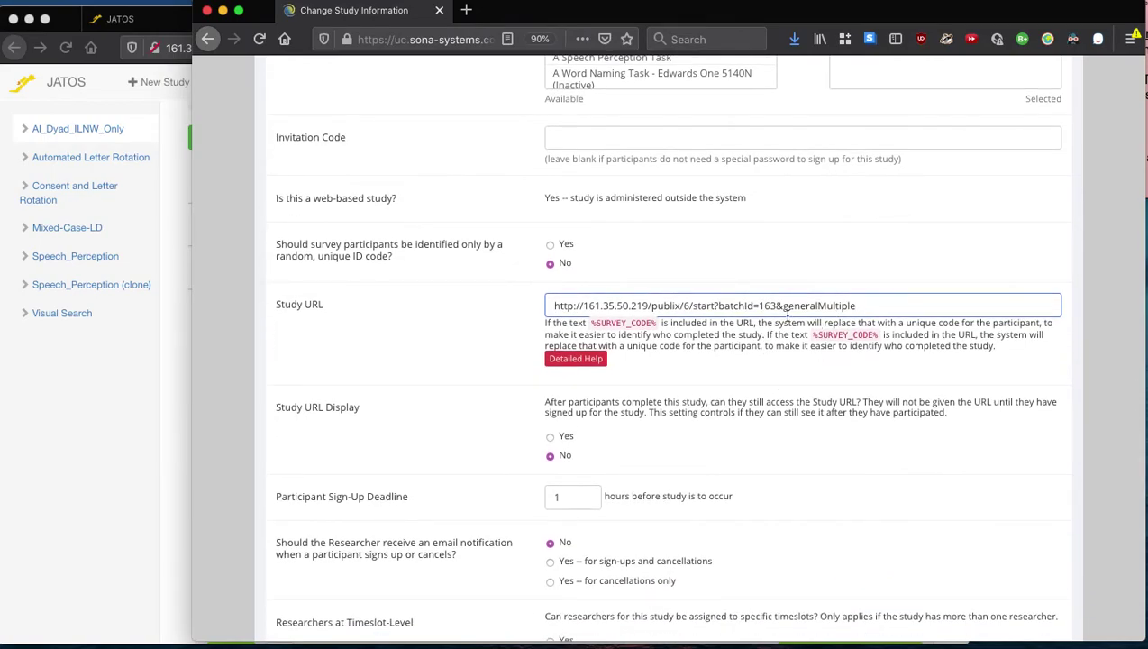
Step: Compare the Study URL in Sona with the worker types of the Spring 2021 batch in JATOS
left_click_drag(634, 15, 770, 29)
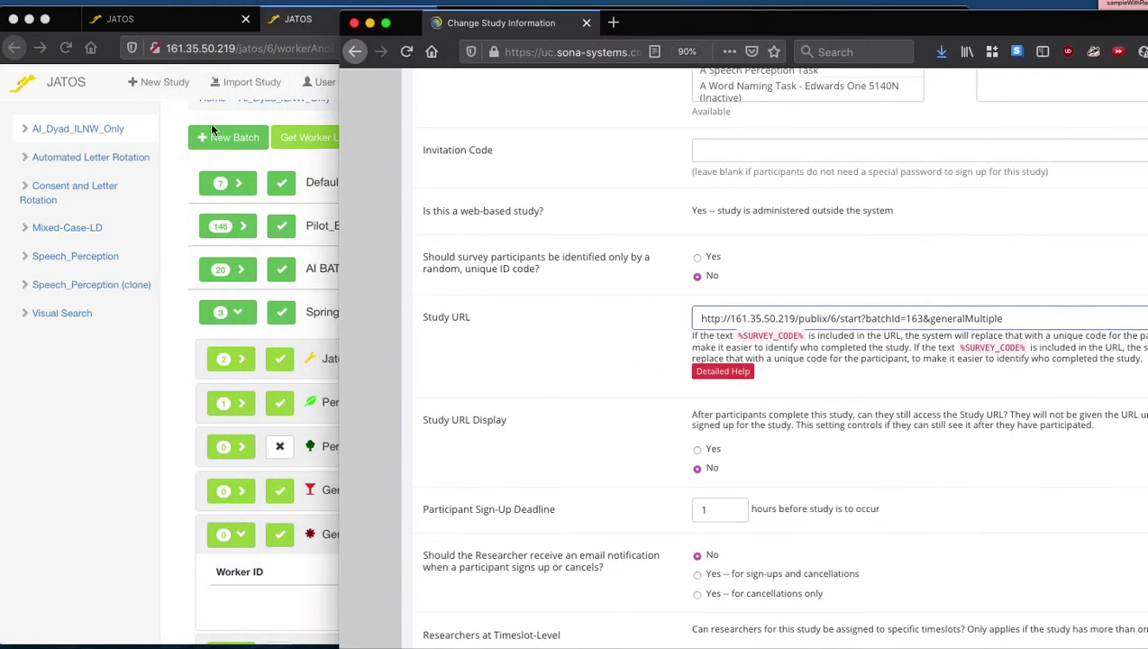
left_click(304, 34)
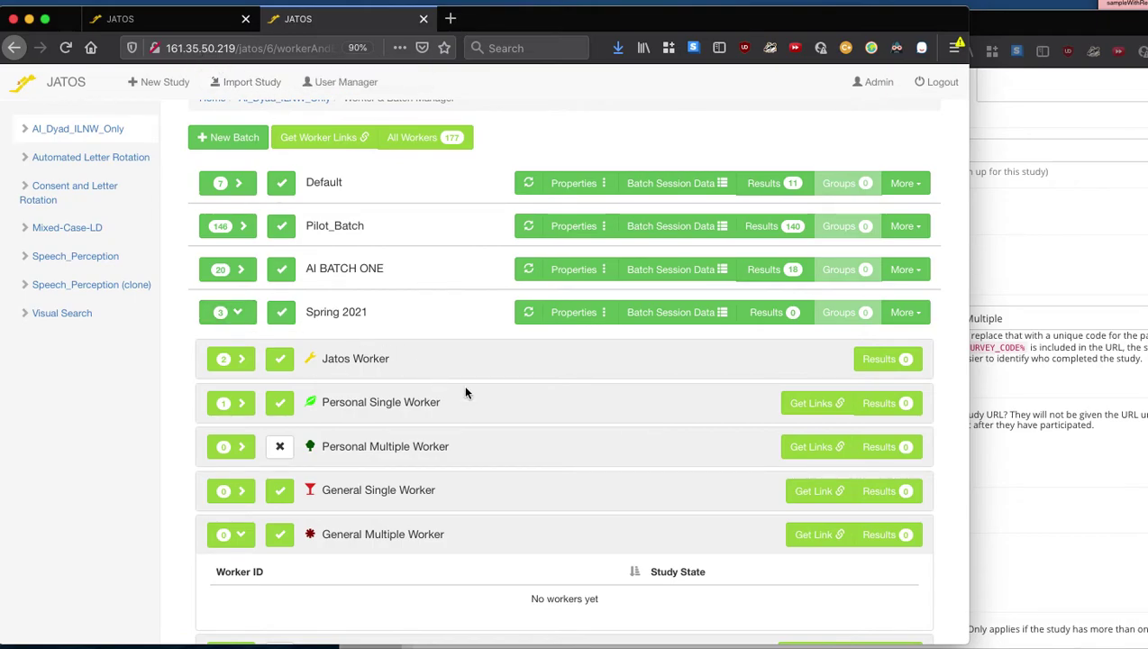
left_click(996, 425)
left_click_drag(987, 25, 749, 18)
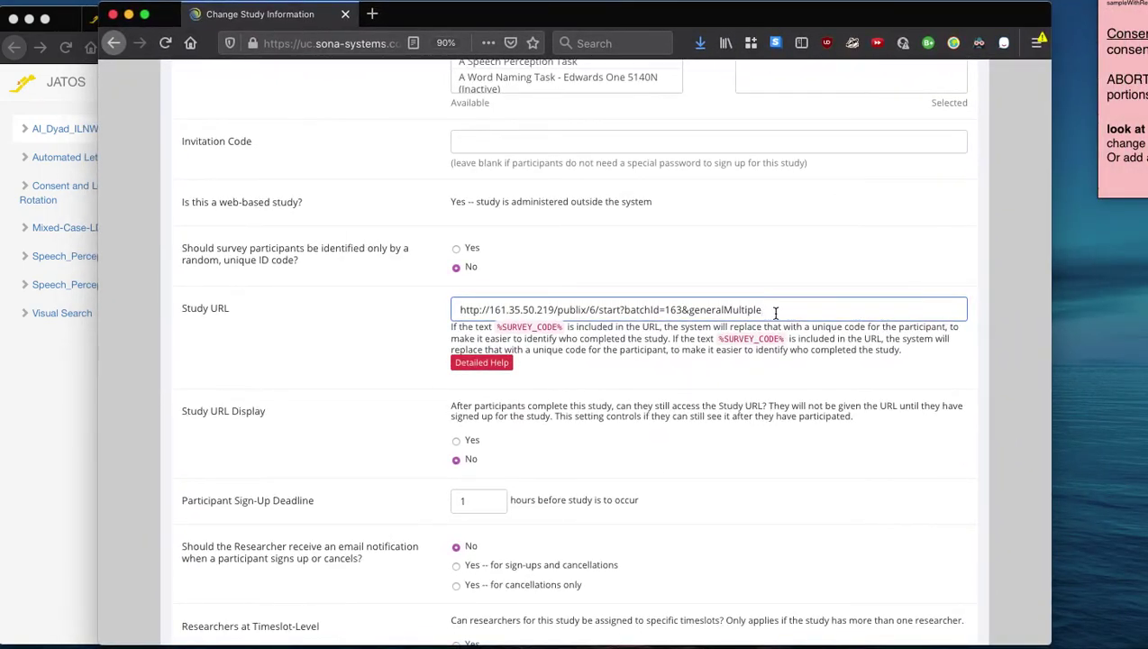
left_click_drag(773, 311, 416, 306)
left_click(912, 305)
left_click_drag(775, 306, 353, 310)
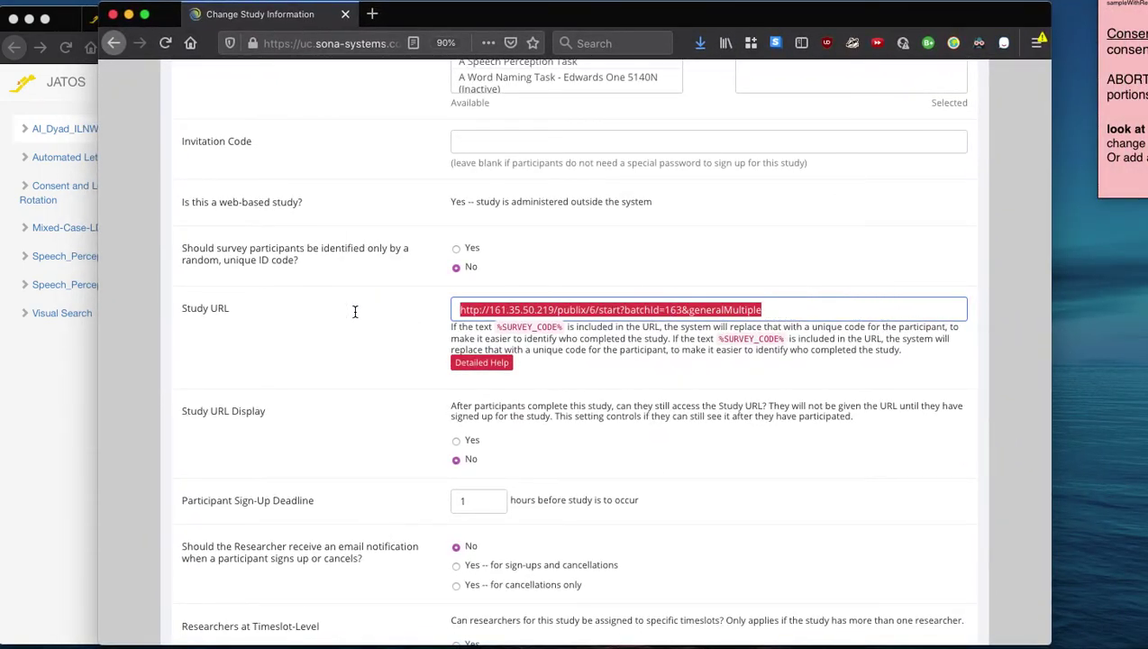
left_click(811, 309)
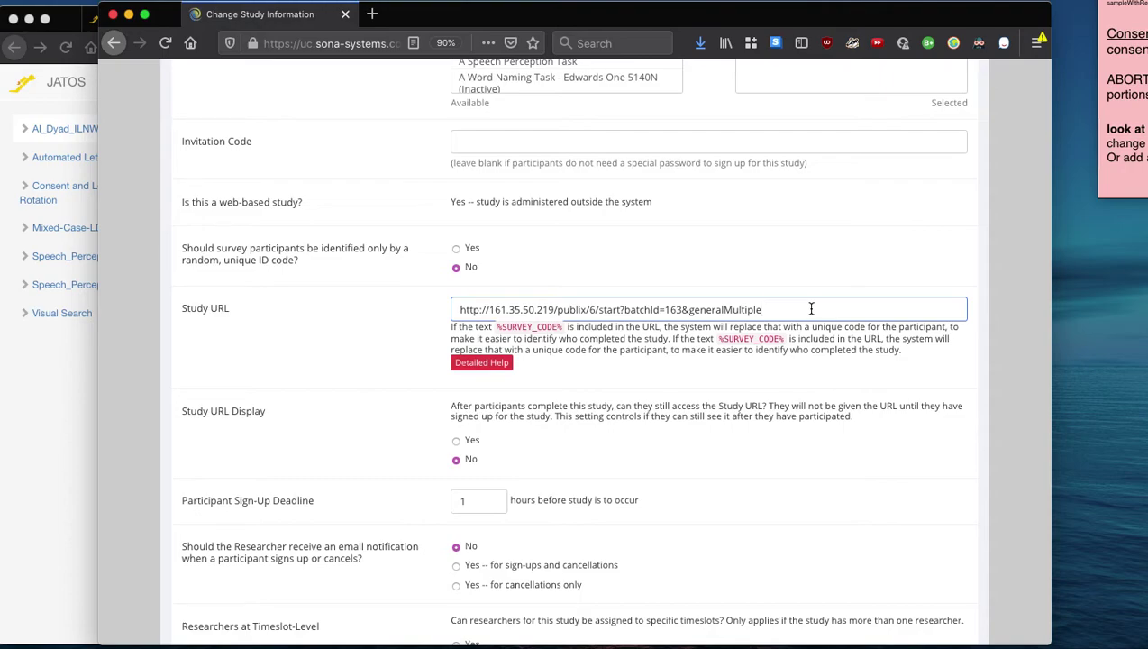
Step: Save the changes to the study in Sona
scroll(596, 372, "down", 5)
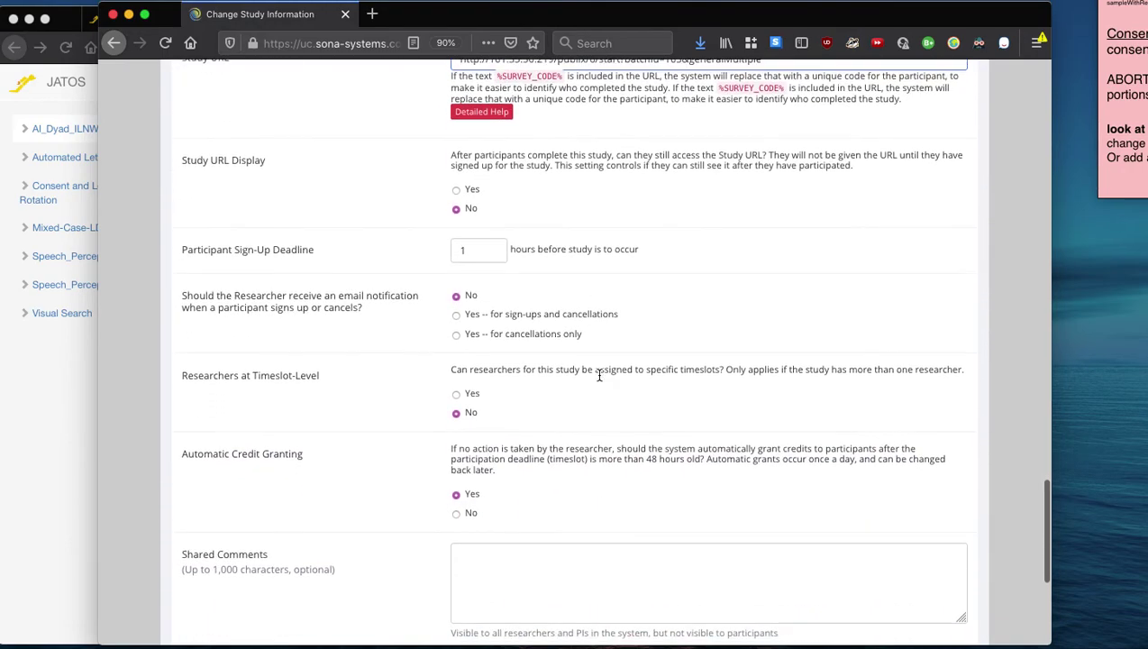
scroll(596, 371, "down", 5)
left_click(511, 529)
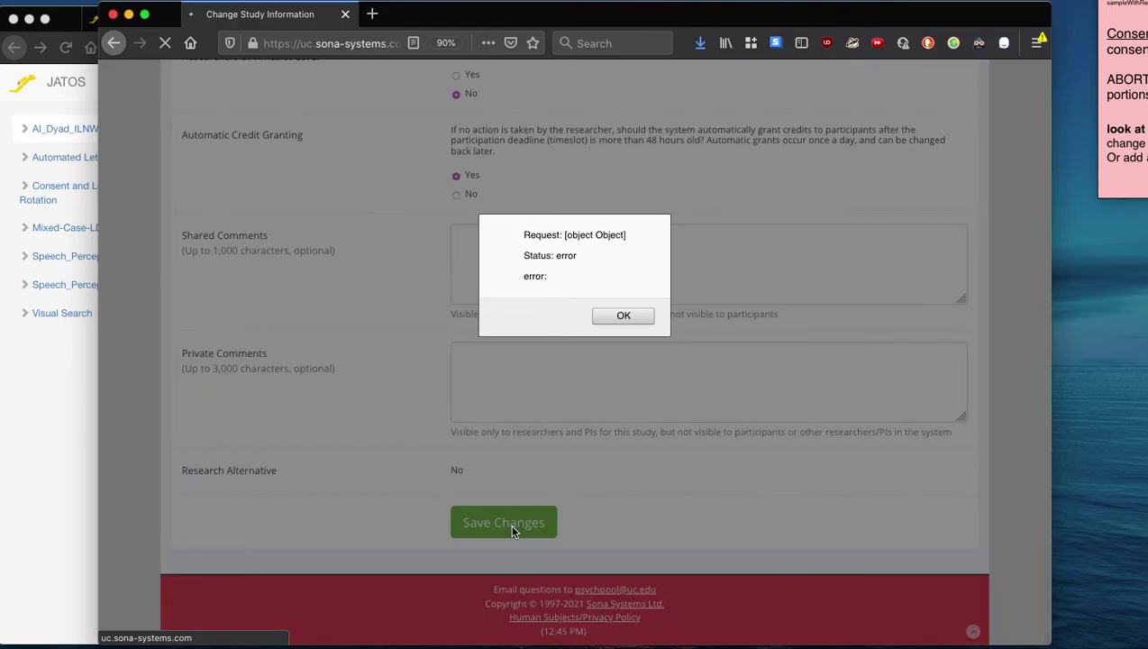
Step: Review the Study Information page in Sona and open the study website from it
scroll(529, 365, "down", 2)
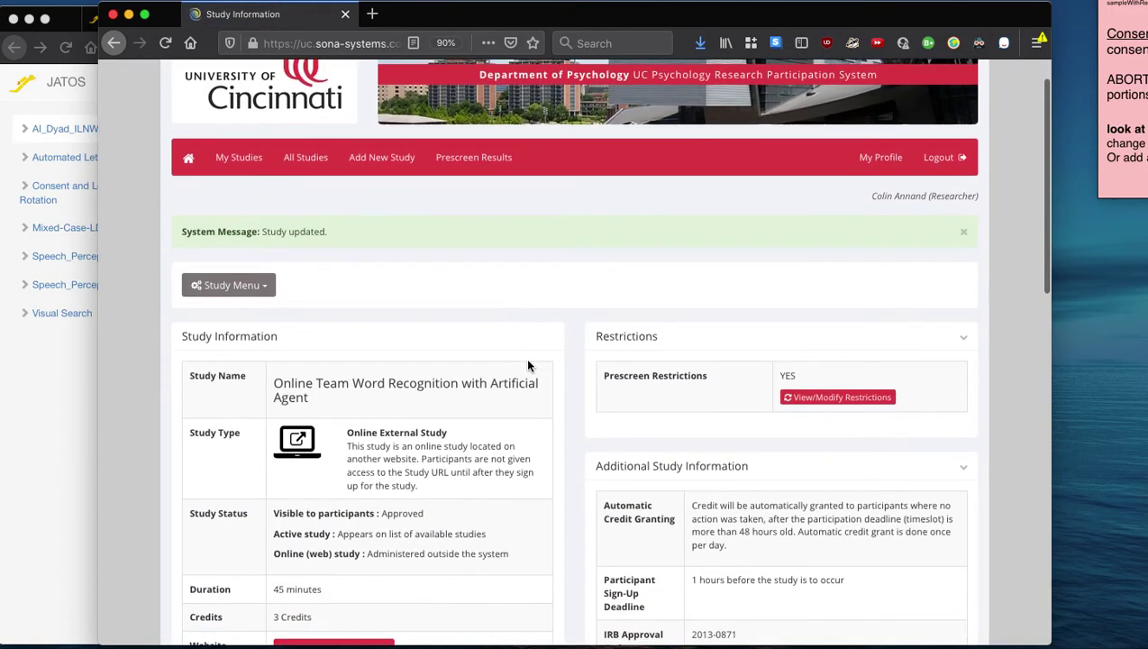
scroll(529, 365, "down", 12)
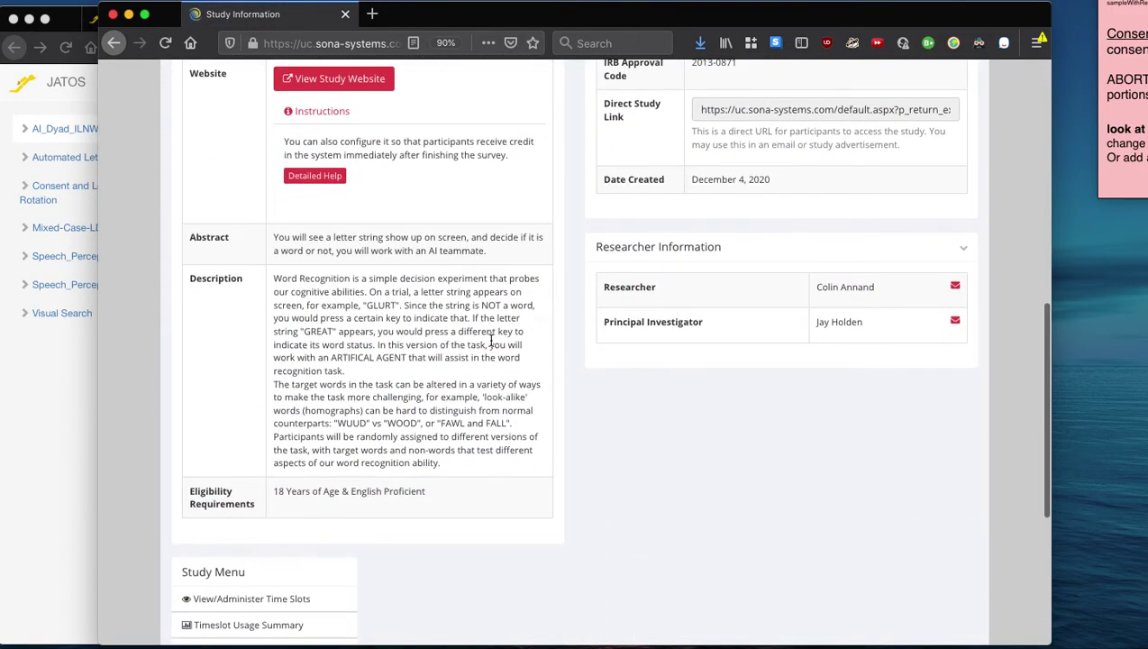
scroll(491, 340, "down", 1)
scroll(491, 341, "up", 3)
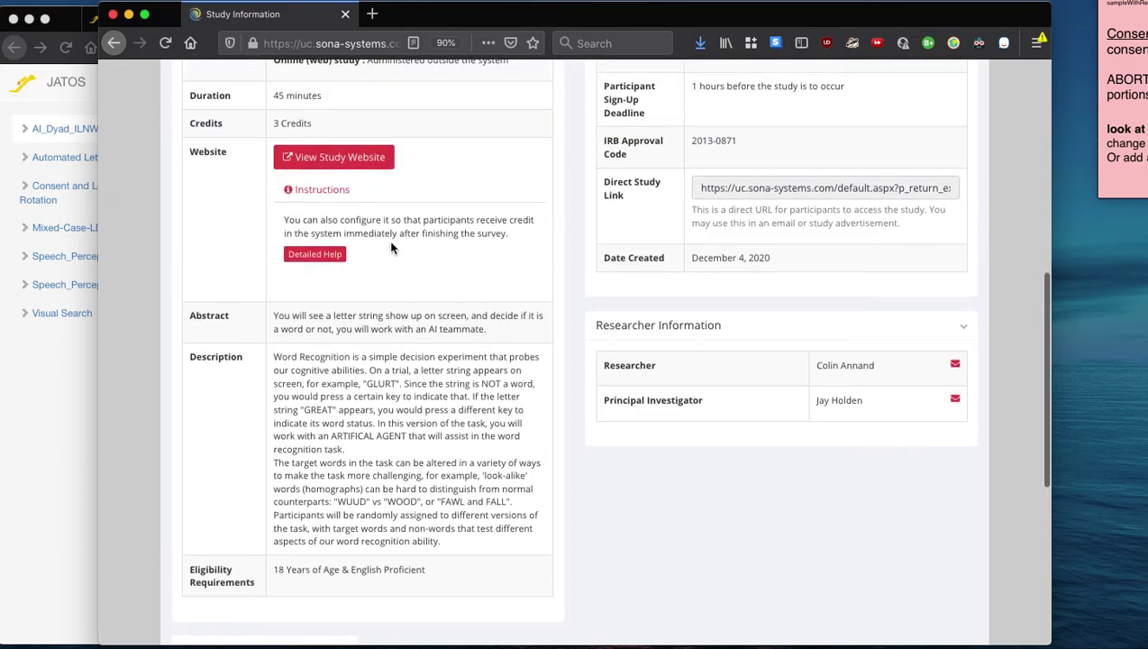
left_click(315, 161)
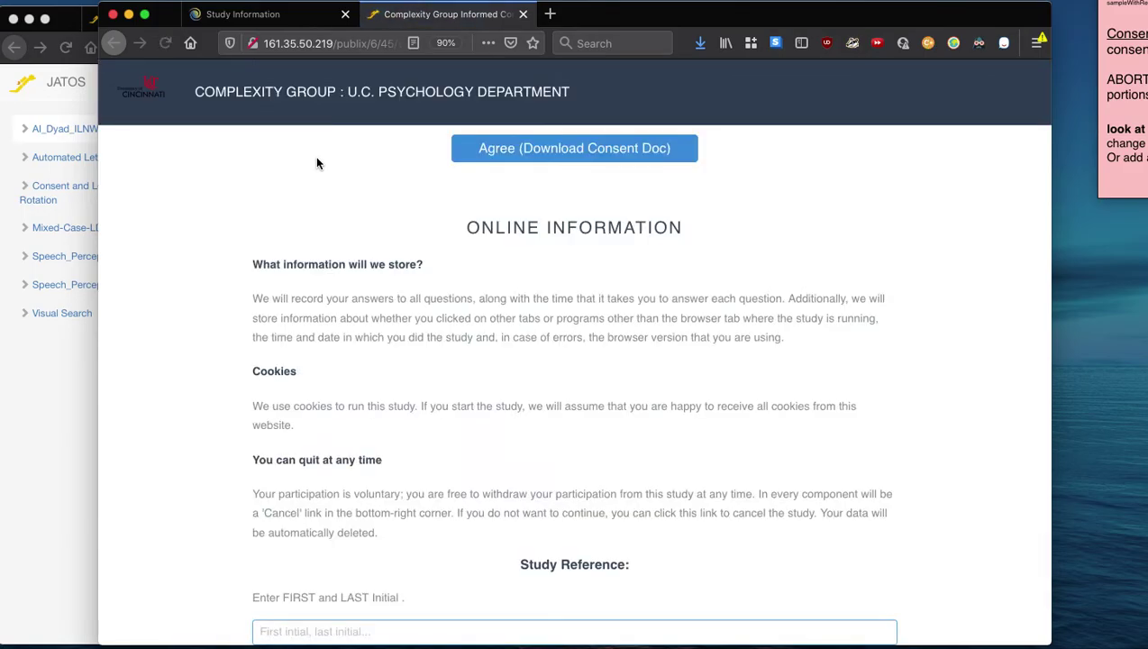
Step: Read through the study's introduction and informed consent text, then agree to the consent document
scroll(307, 183, "down", 5)
scroll(306, 183, "up", 10)
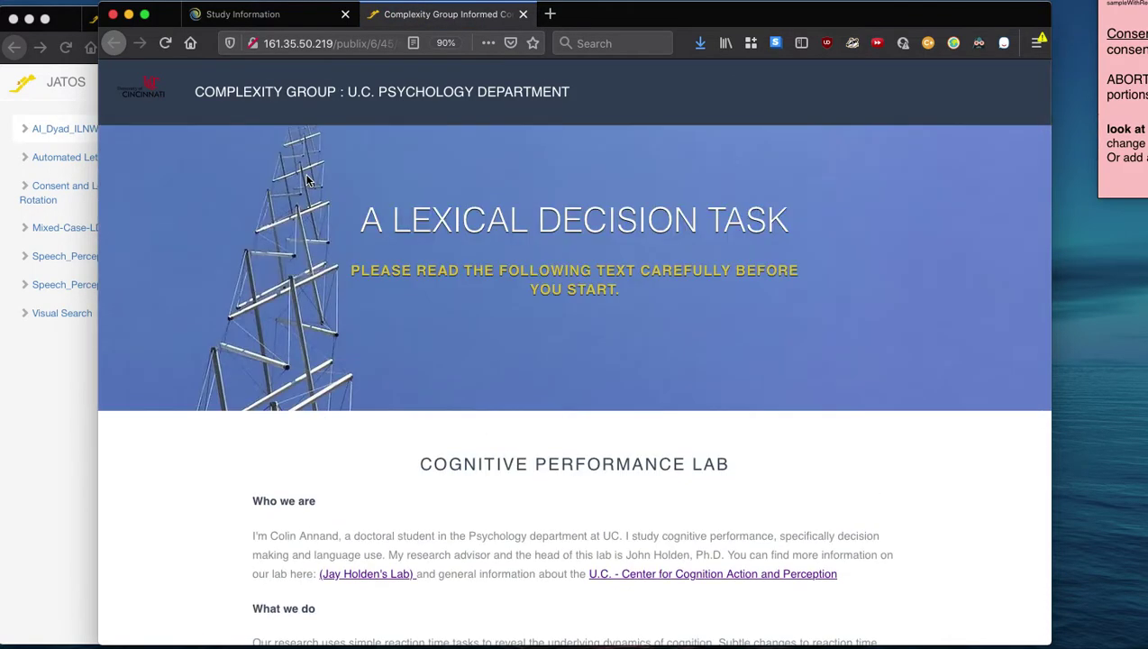
scroll(316, 216, "down", 5)
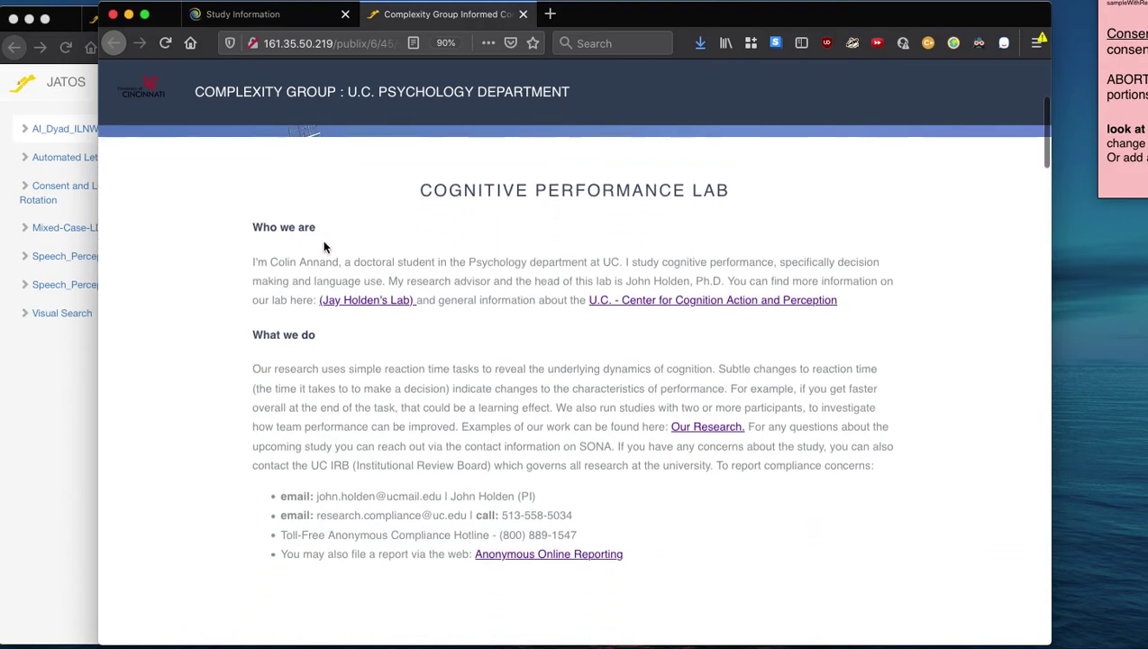
scroll(394, 295, "down", 10)
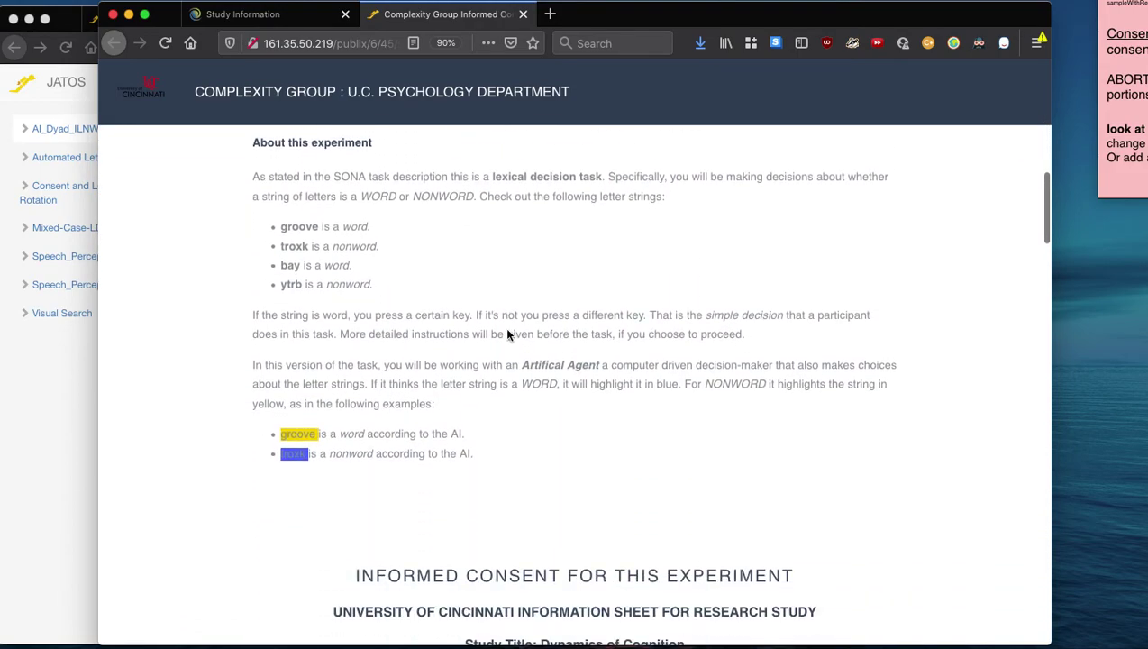
scroll(493, 343, "down", 3)
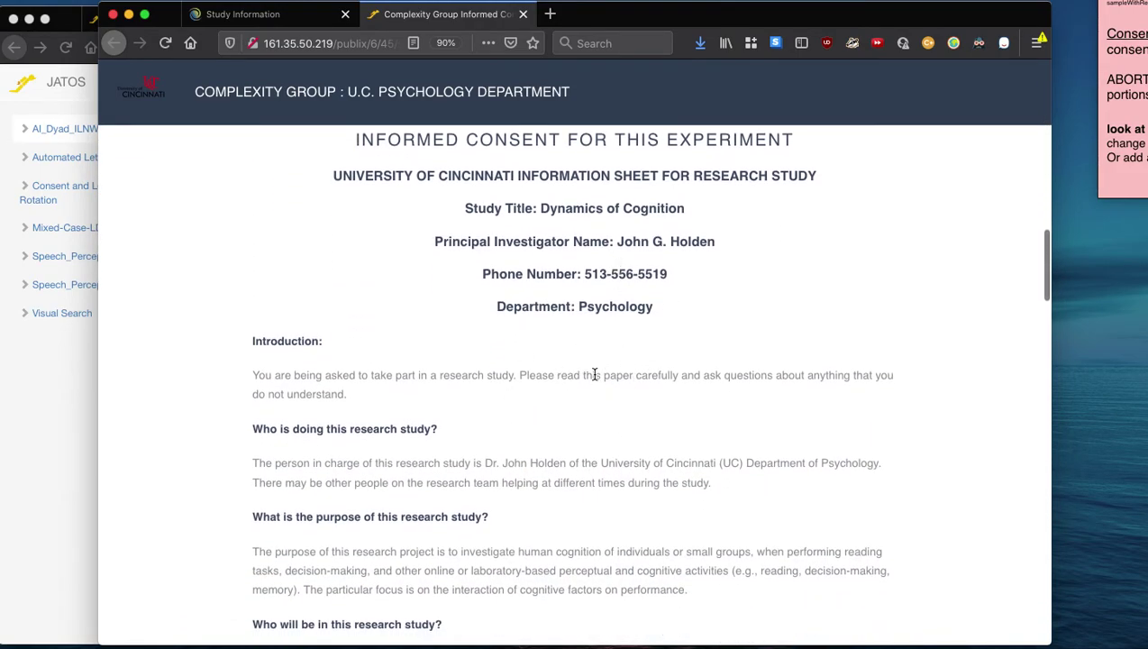
scroll(586, 261, "down", 5)
scroll(565, 350, "down", 20)
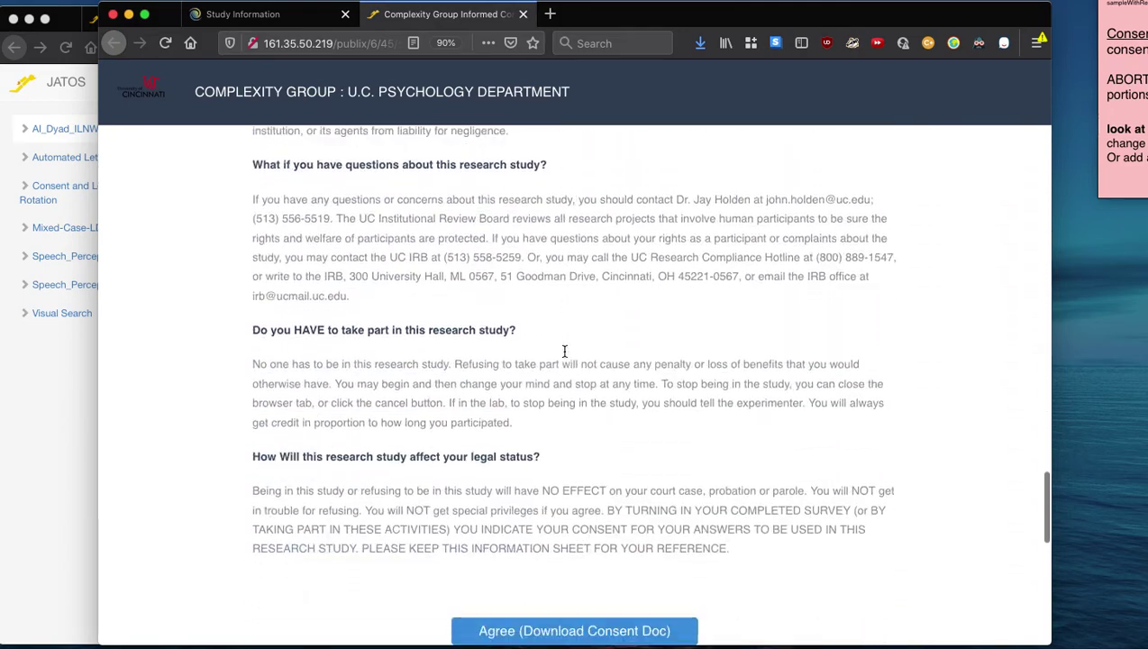
scroll(564, 351, "down", 3)
scroll(532, 289, "up", 2)
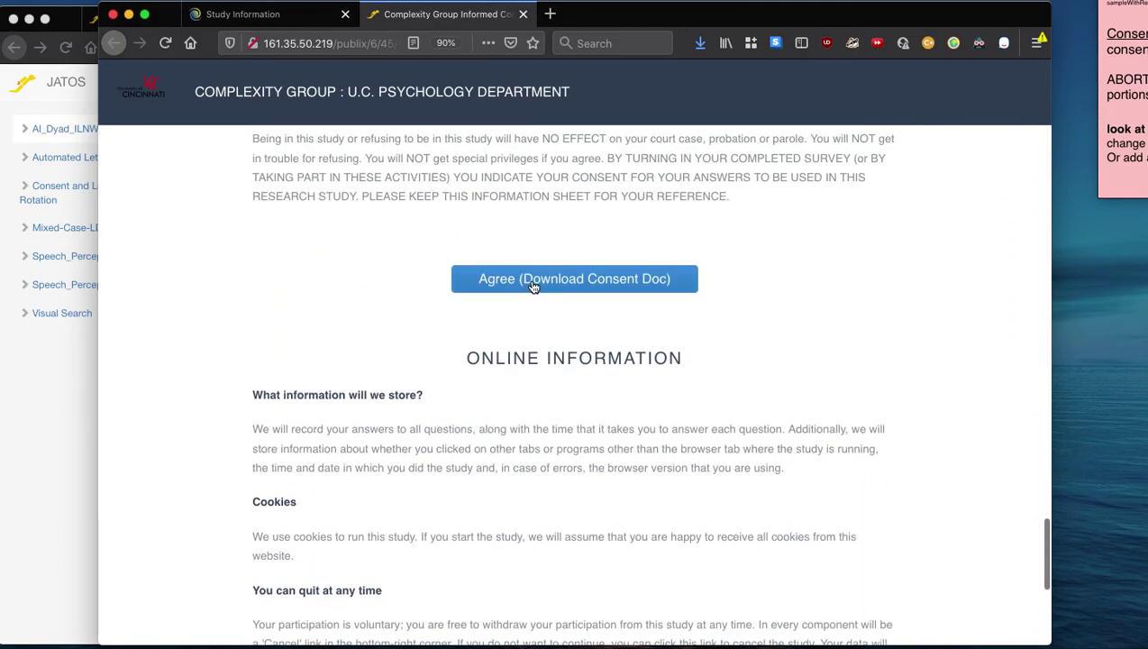
left_click(532, 286)
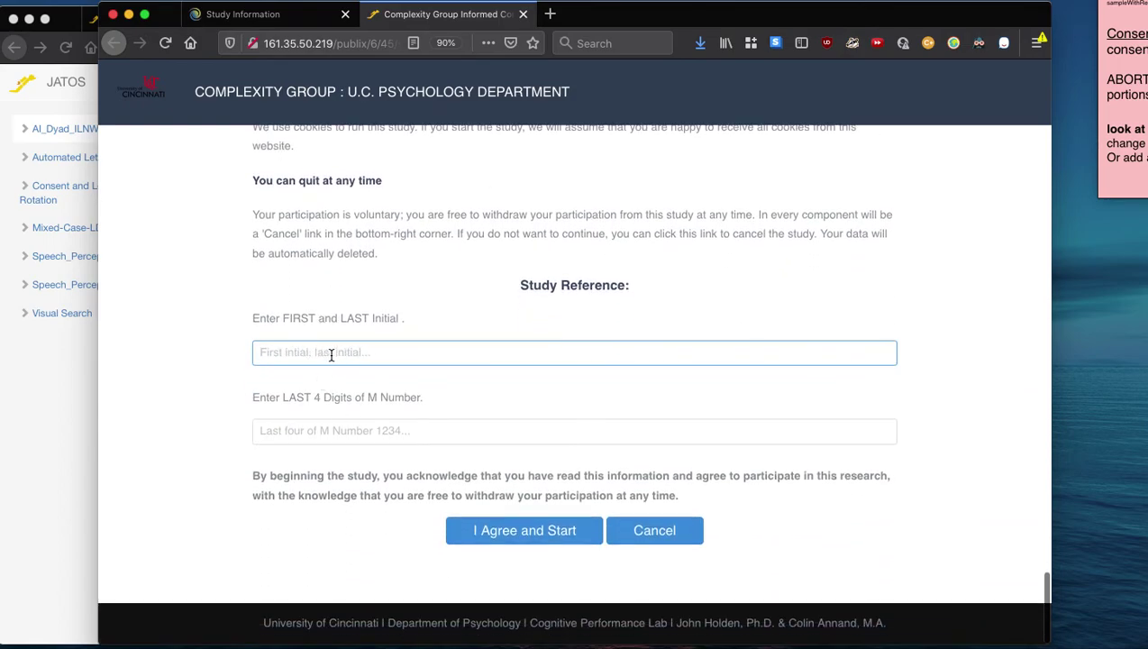
Step: Examine the Study Reference fields for the participant's initials and the last four digits of the M Number
left_click(348, 347)
left_click(328, 385)
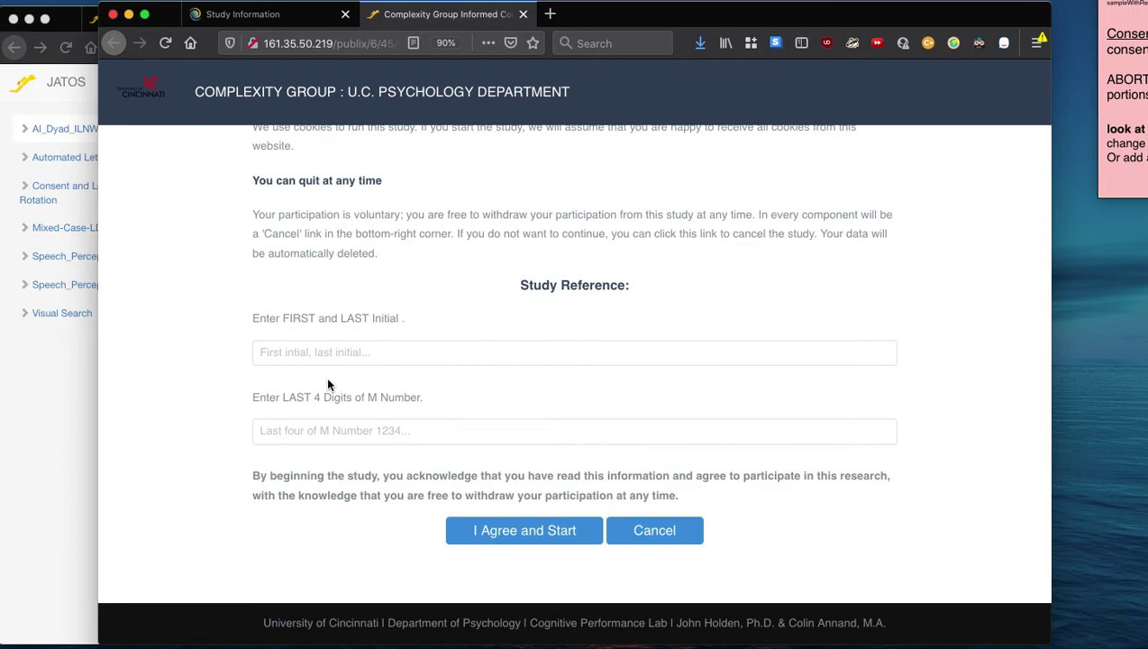
left_click(350, 360)
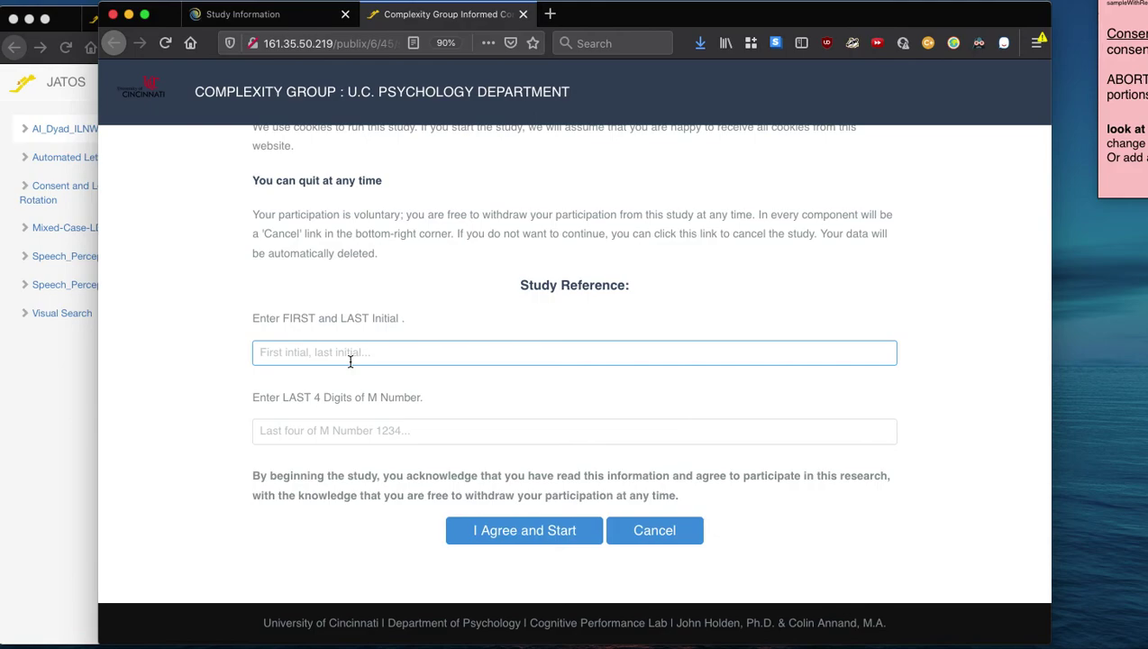
left_click(410, 433)
key("shift+Tab")
left_click(412, 431)
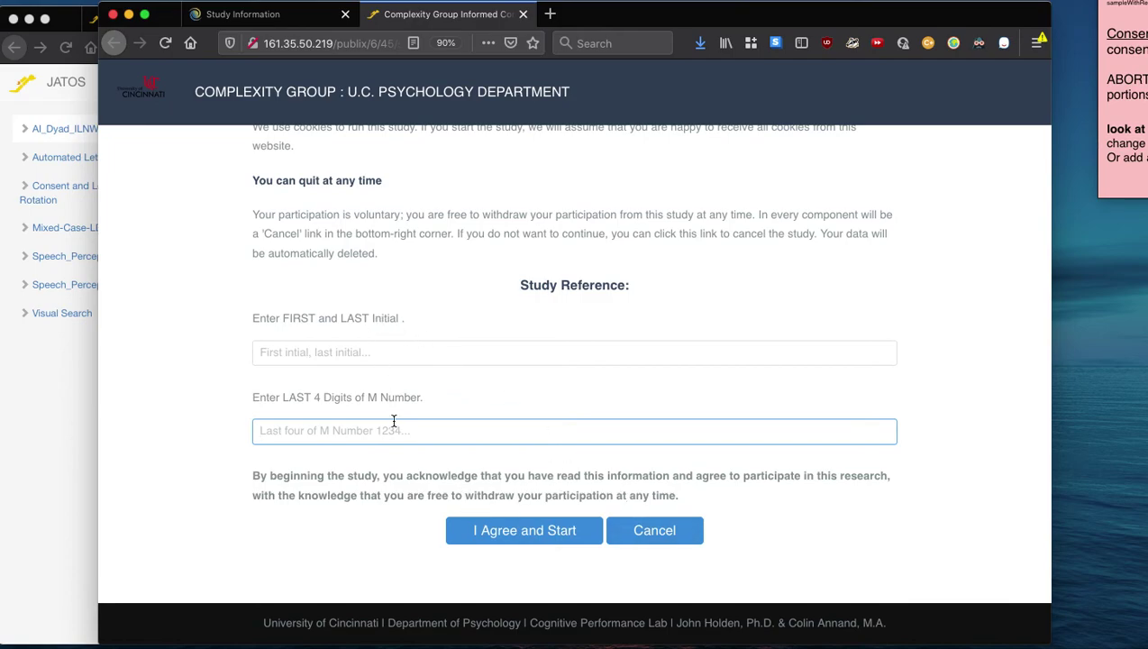
left_click(420, 431)
Step: Agree to participate and start the study with both Study Reference fields left blank
scroll(365, 441, "up", 2)
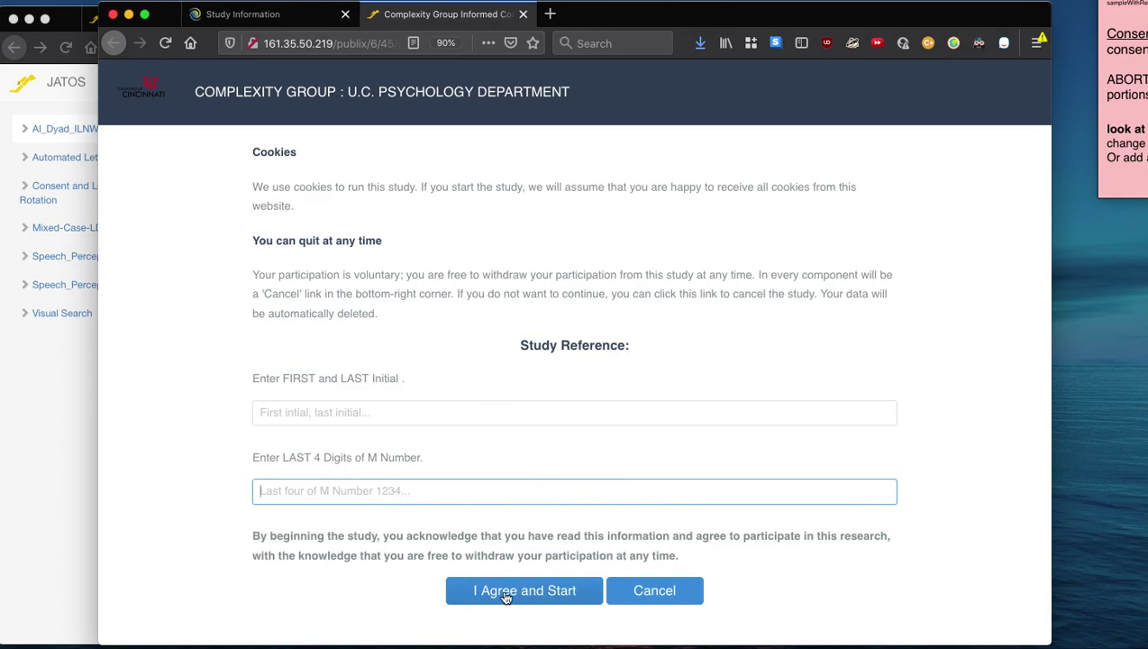
scroll(487, 469, "up", 1)
scroll(487, 469, "down", 3)
left_click(508, 528)
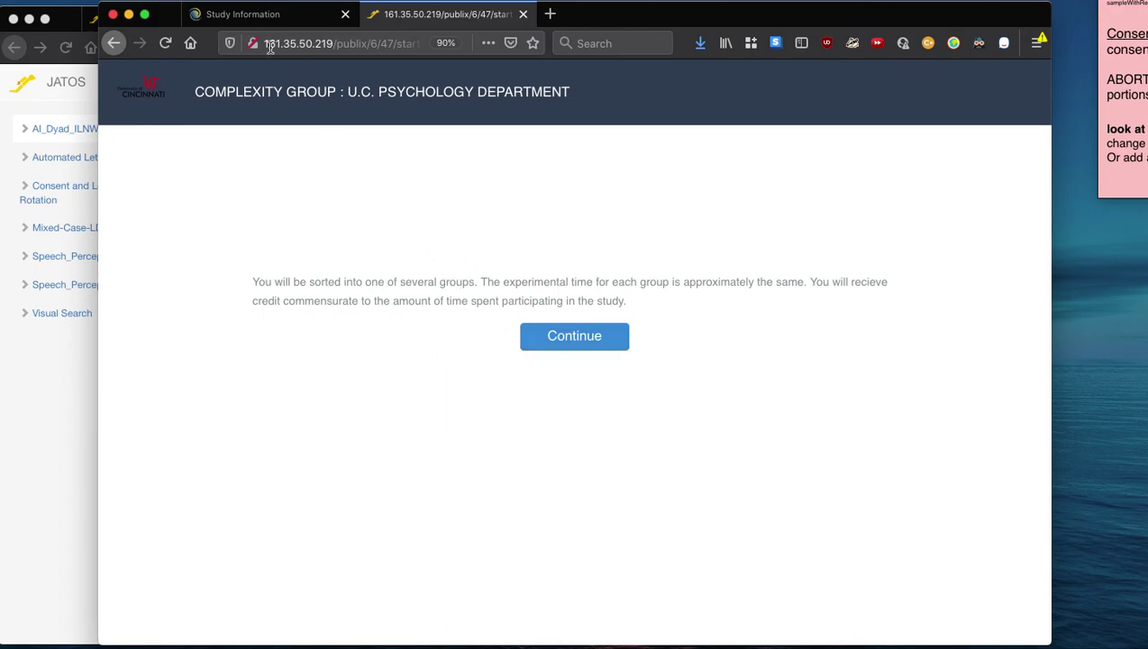
Step: Leave the test run, close the study website and return to the study's information in Sona
left_click(115, 45)
left_click(523, 14)
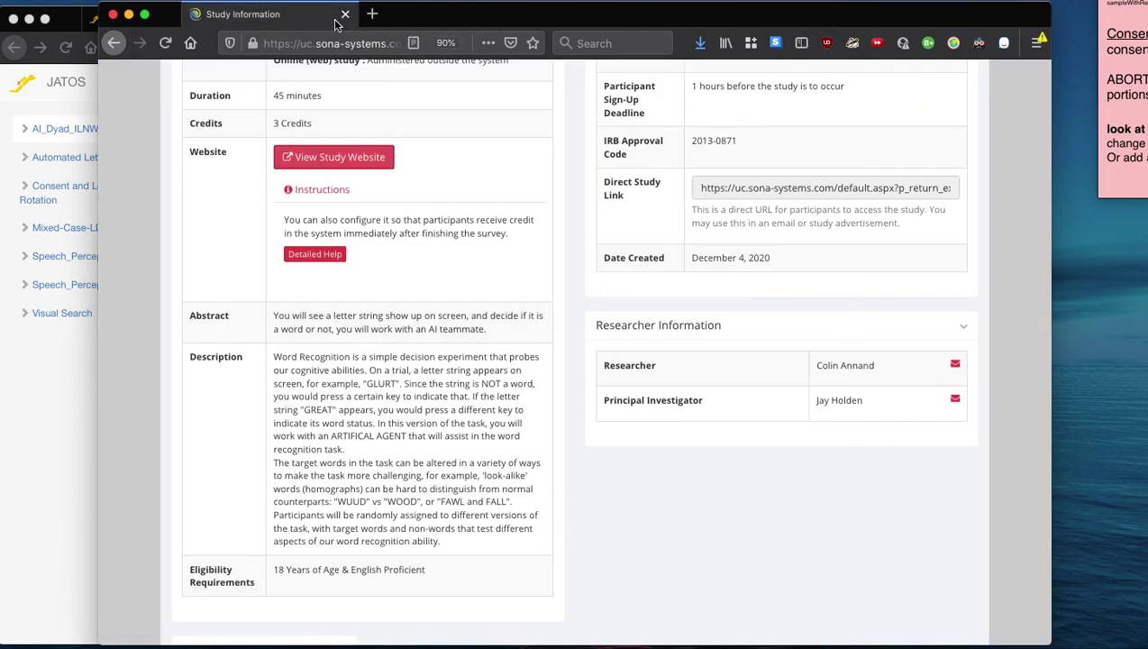
scroll(401, 113, "up", 6)
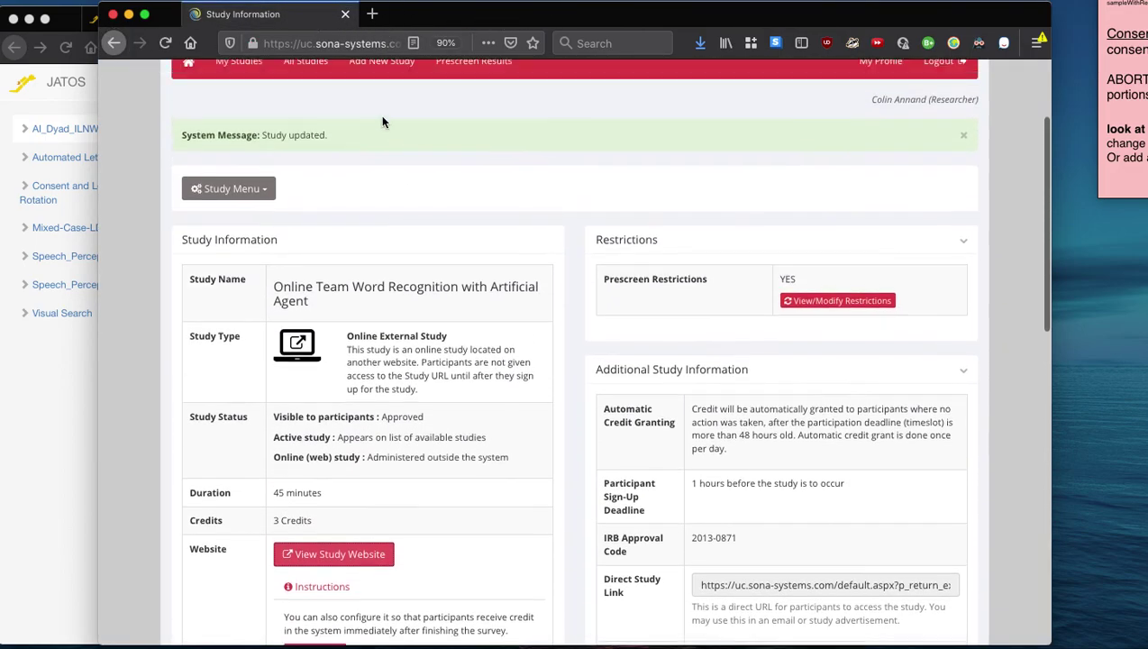